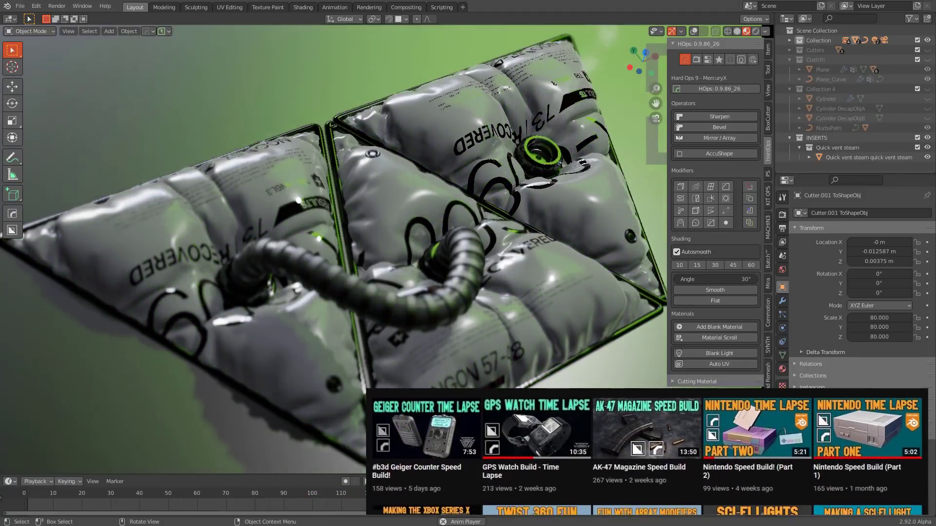
{"action": "left_click", "coordinate": [148, 31]}
{"action": "left_click", "coordinate": [183, 52]}
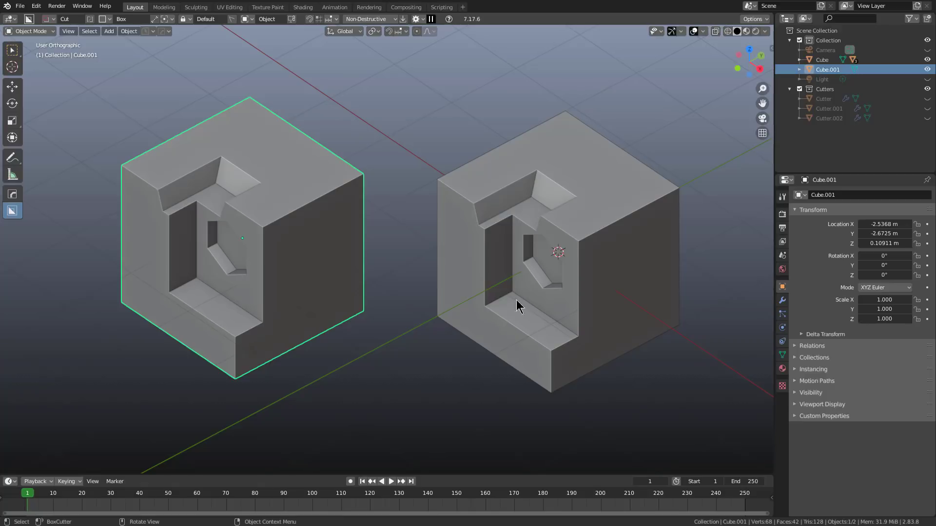
- Select both cubes, enter edit mode with nothing selected, and run Mark to mark the sharp edges of Cube.001
{"action": "left_click", "coordinate": [522, 259]}
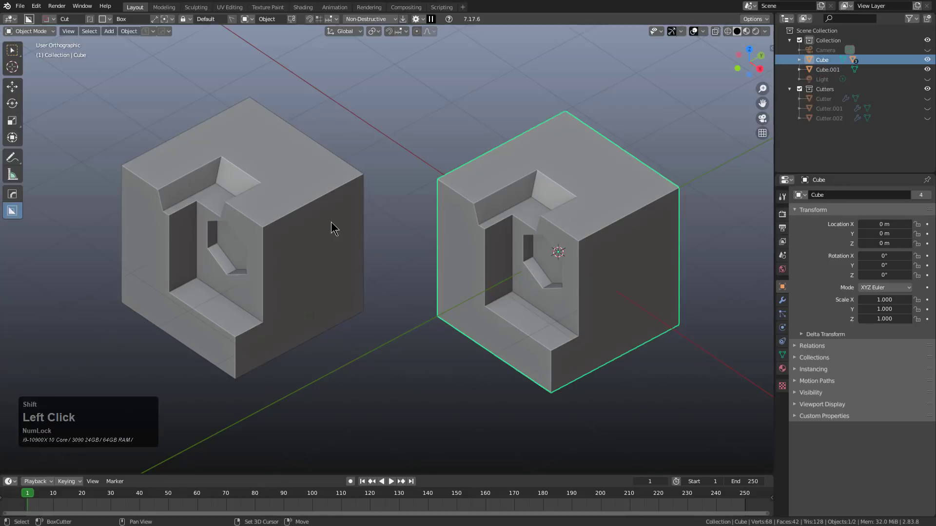
{"action": "left_click", "coordinate": [319, 239], "text": "shift"}
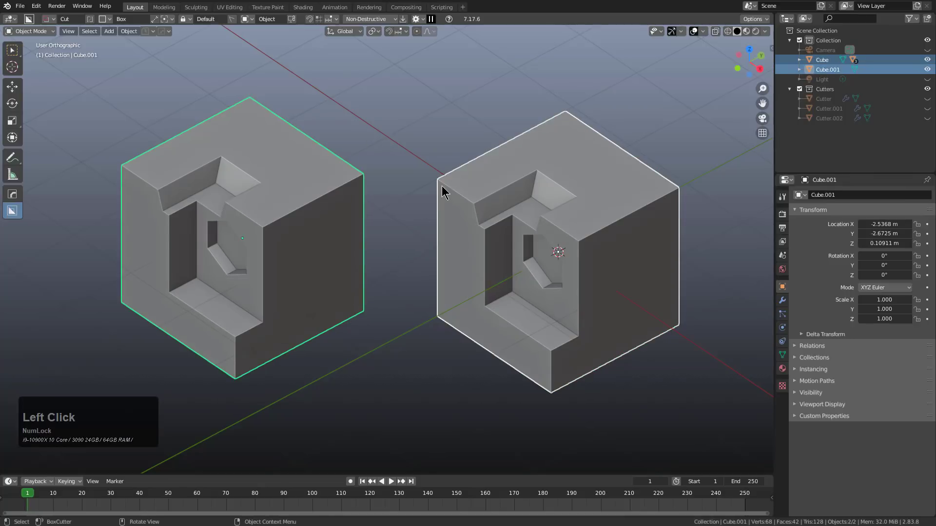
{"action": "key", "text": "Tab"}
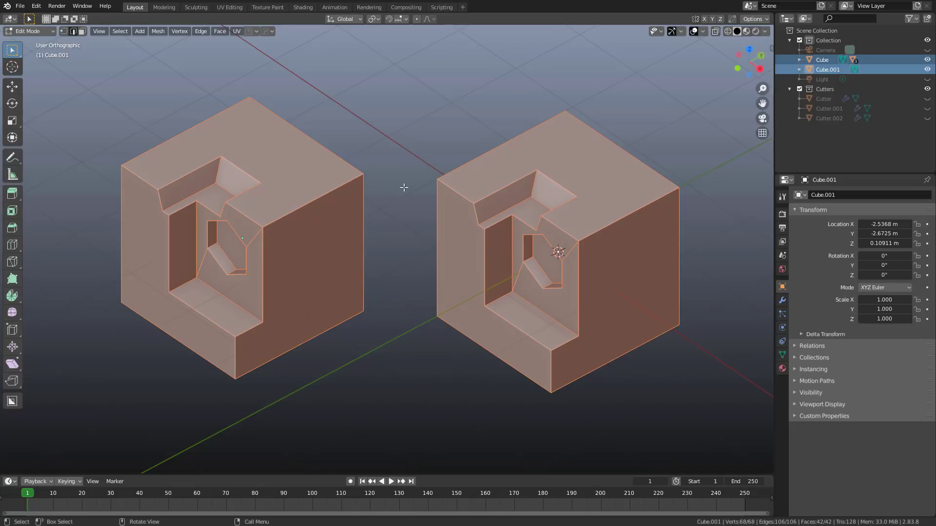
{"action": "key", "text": "alt+a"}
{"action": "key", "text": "q"}
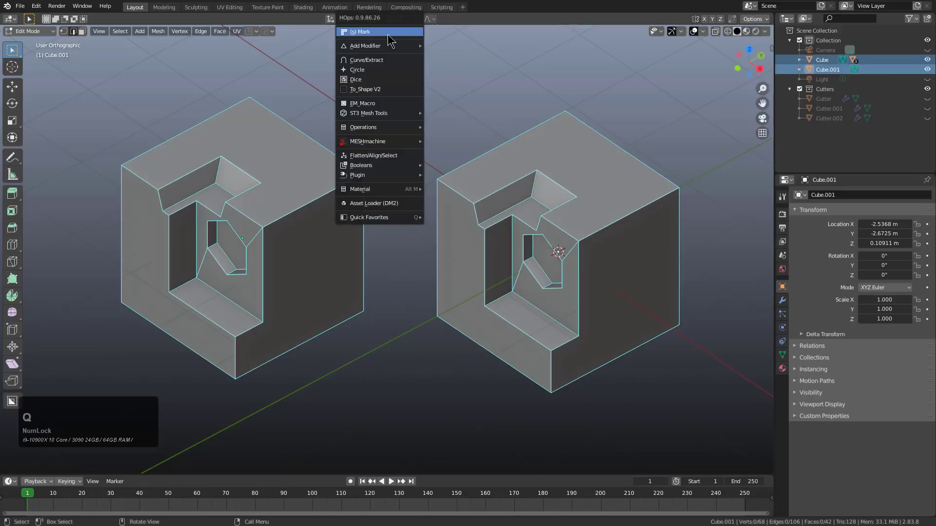
{"action": "left_click", "coordinate": [388, 34]}
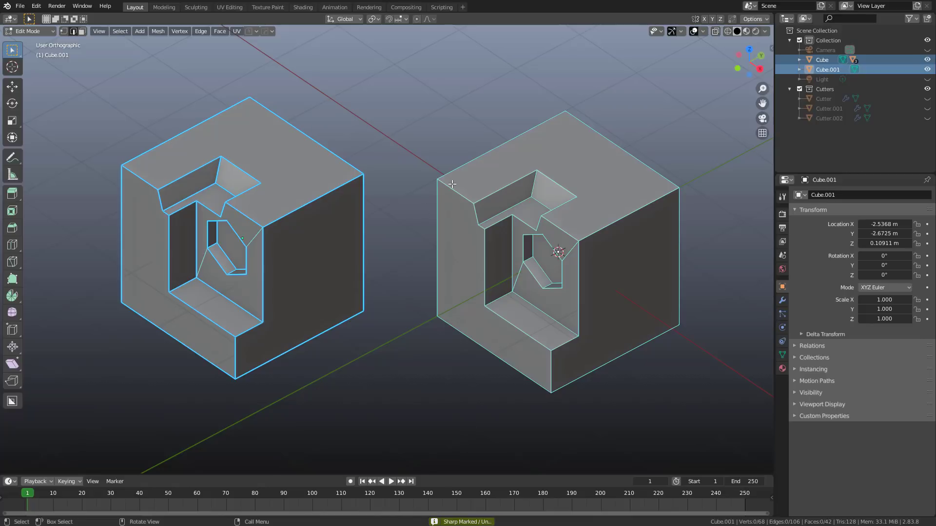
- Mark a few edges around the notch of the original cube, deselect everything, and run Mark for its remaining sharp edges
{"action": "left_click", "coordinate": [512, 197], "text": "shift"}
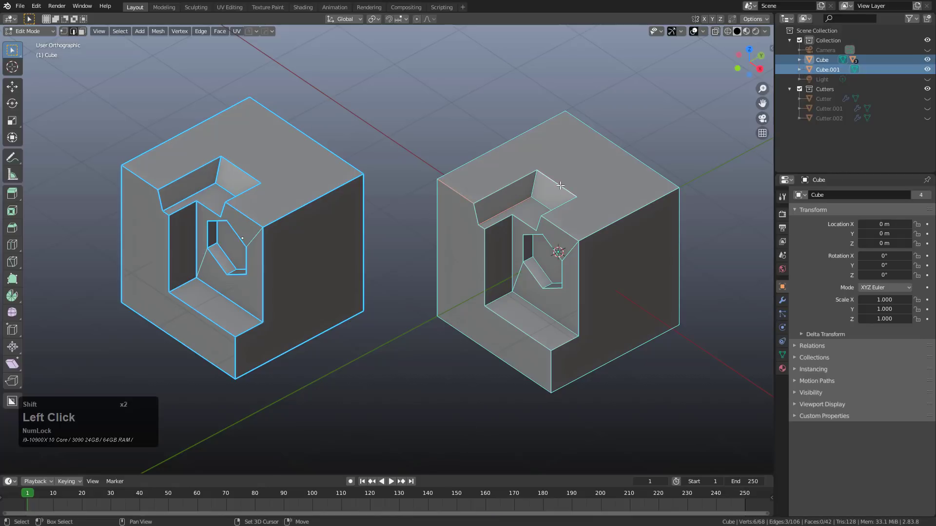
{"action": "key", "text": "q"}
{"action": "left_click", "coordinate": [533, 187]}
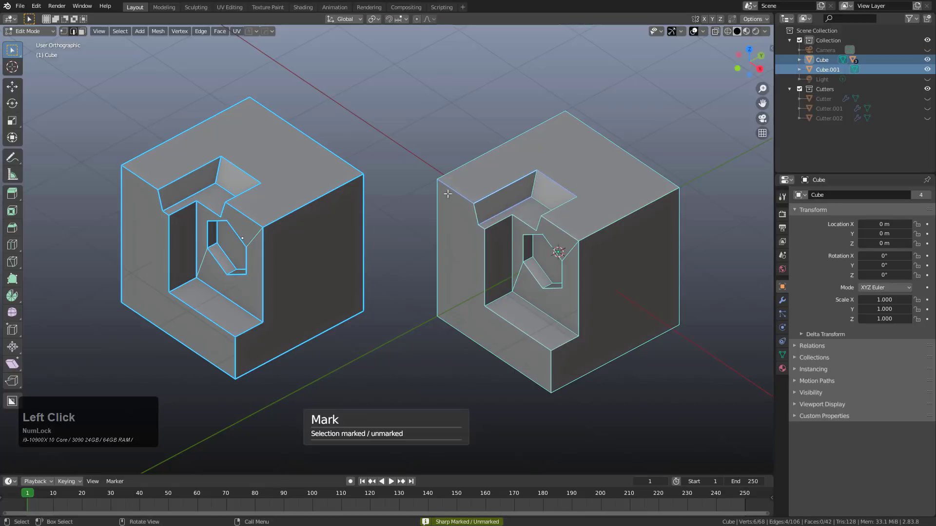
{"action": "key", "text": "a"}
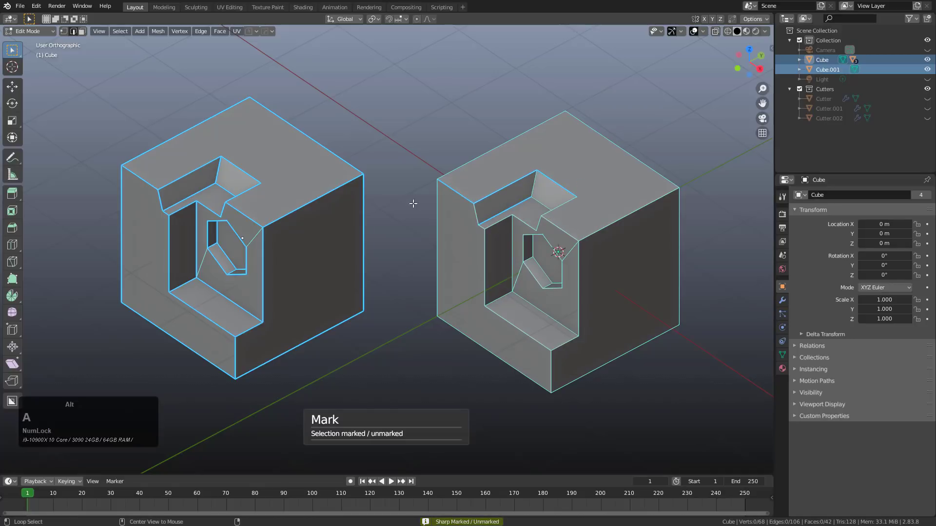
{"action": "key", "text": "q"}
{"action": "left_click", "coordinate": [395, 149]}
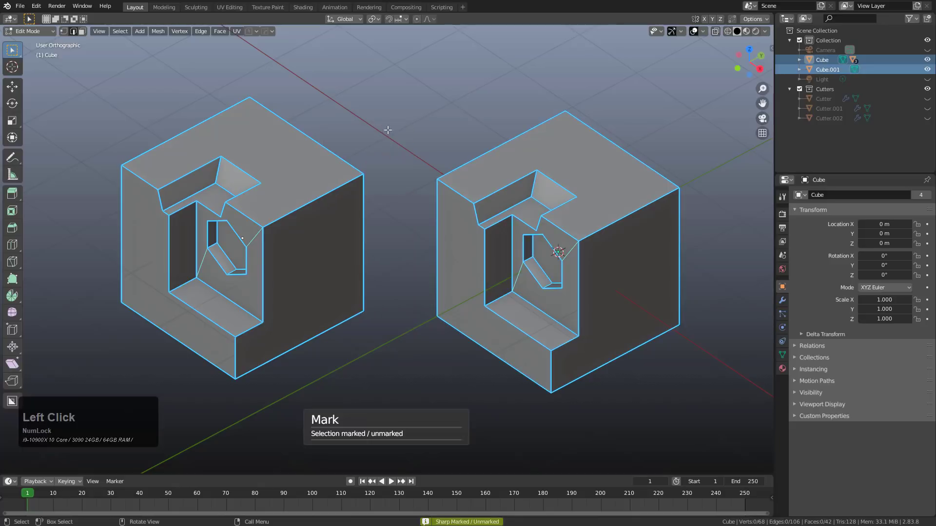
- Select all geometry of both cubes and toggle the sharp edge marks with repeated Mark operations
{"action": "key", "text": "a"}
{"action": "key", "text": "q"}
{"action": "left_click", "coordinate": [418, 190]}
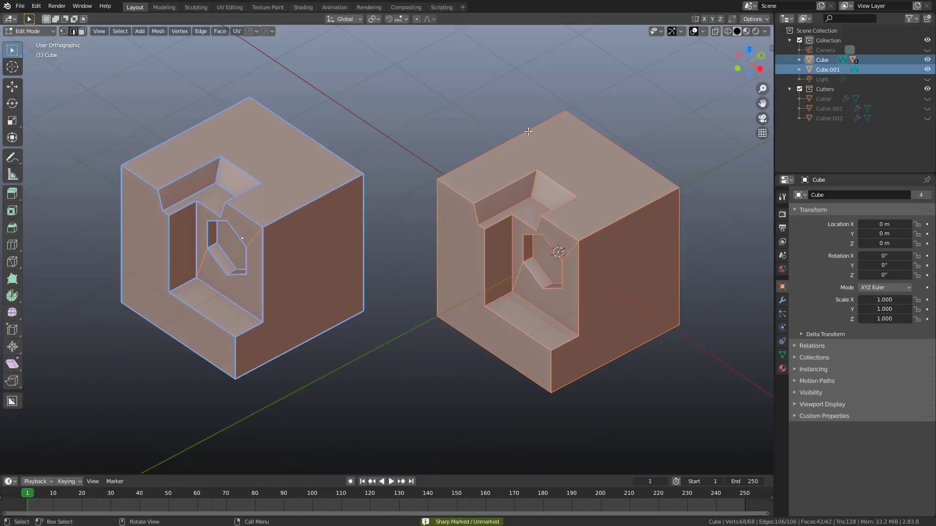
{"action": "key", "text": "q"}
{"action": "left_click", "coordinate": [405, 152]}
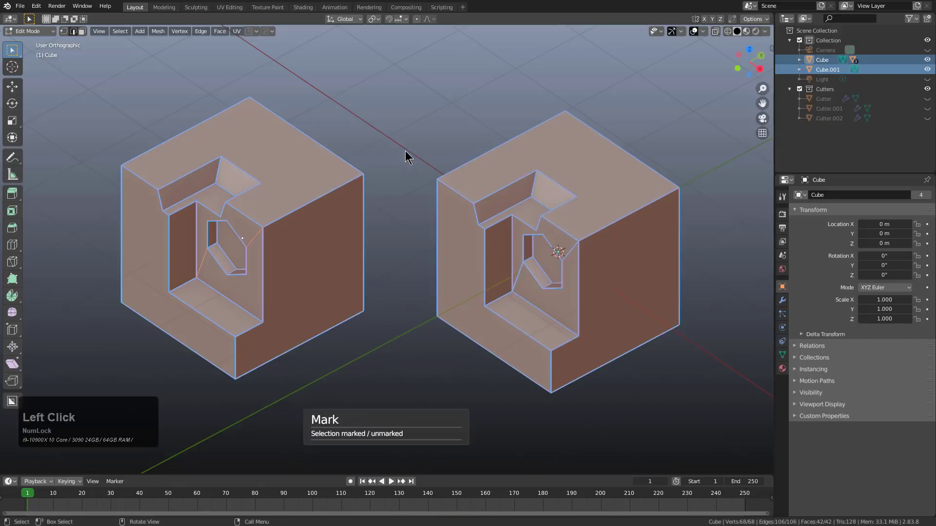
{"action": "key", "text": "q"}
{"action": "left_click", "coordinate": [467, 146]}
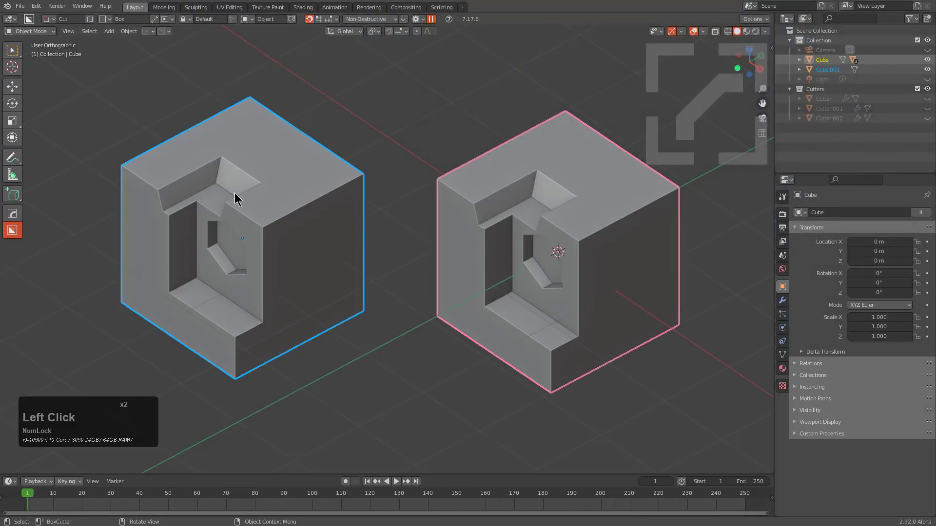
- Select both cubes again and mark the sharp edges of both in edit mode with nothing selected
{"action": "left_click", "coordinate": [235, 198]}
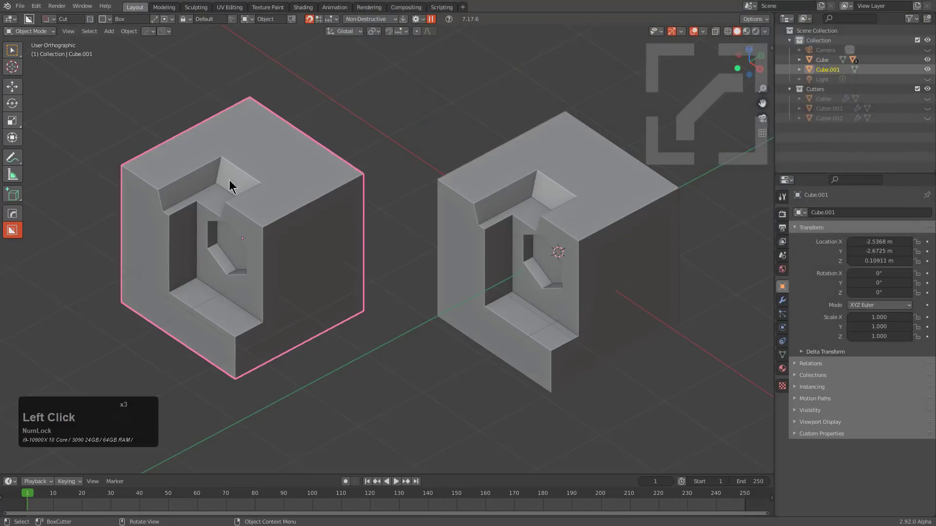
{"action": "left_click", "coordinate": [507, 217], "text": "shift"}
{"action": "key", "text": "Tab"}
{"action": "key", "text": "a"}
{"action": "key", "text": "a"}
{"action": "right_click", "coordinate": [414, 109]}
{"action": "left_click", "coordinate": [415, 114]}
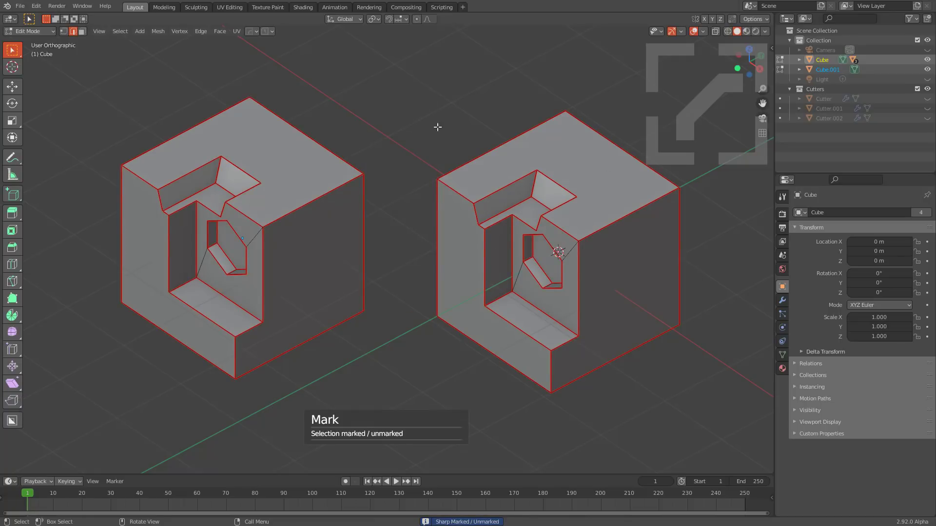
- Clear the sharp marks with all geometry selected, and run the Sharpen operation on both cubes in object mode
{"action": "key", "text": "a"}
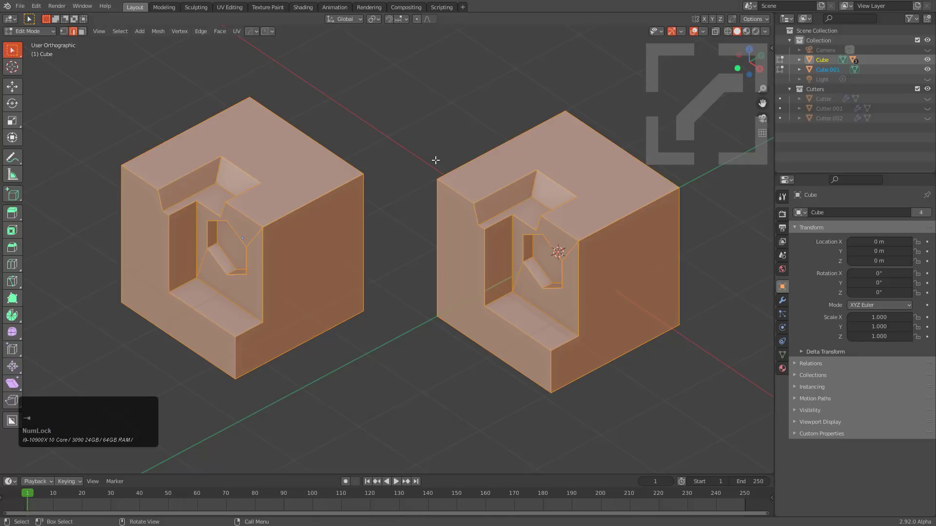
{"action": "key", "text": "Tab"}
{"action": "key", "text": "q"}
{"action": "mouse_move", "coordinate": [449, 251]}
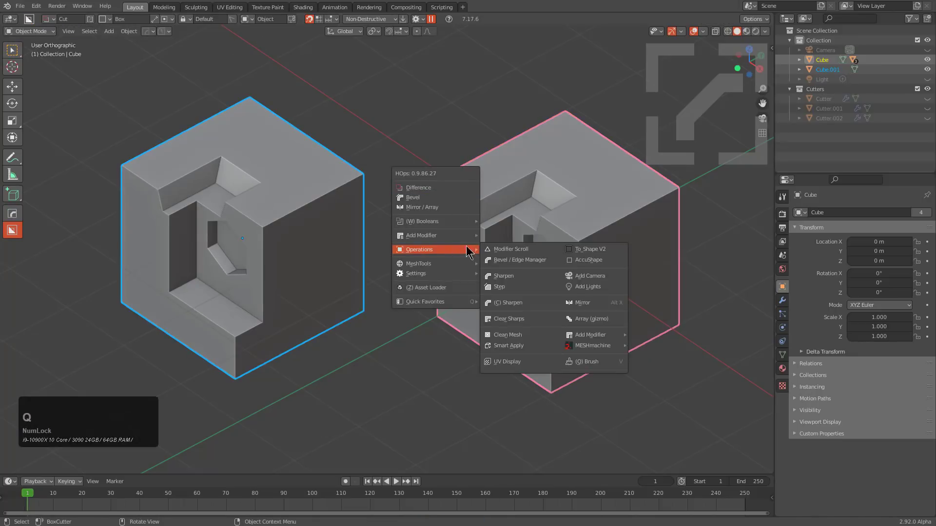
{"action": "left_click", "coordinate": [509, 279]}
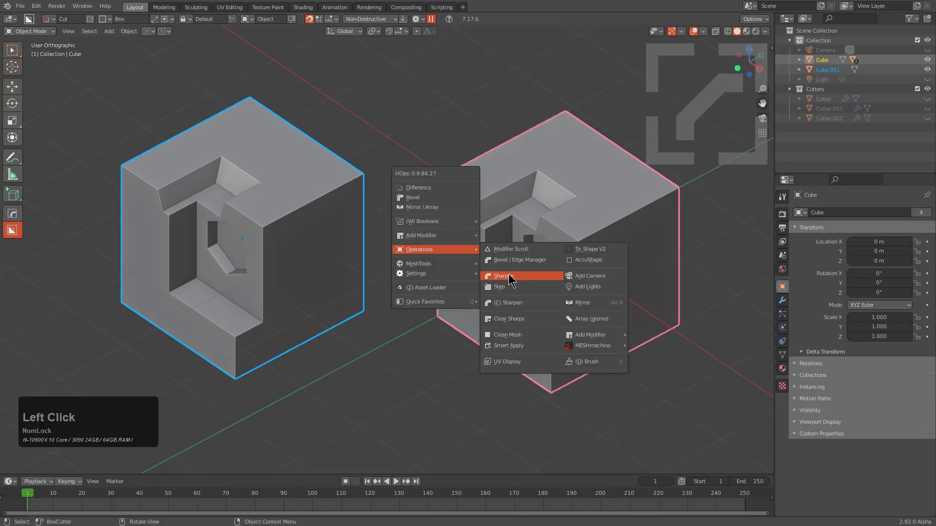
{"action": "key", "text": "Tab"}
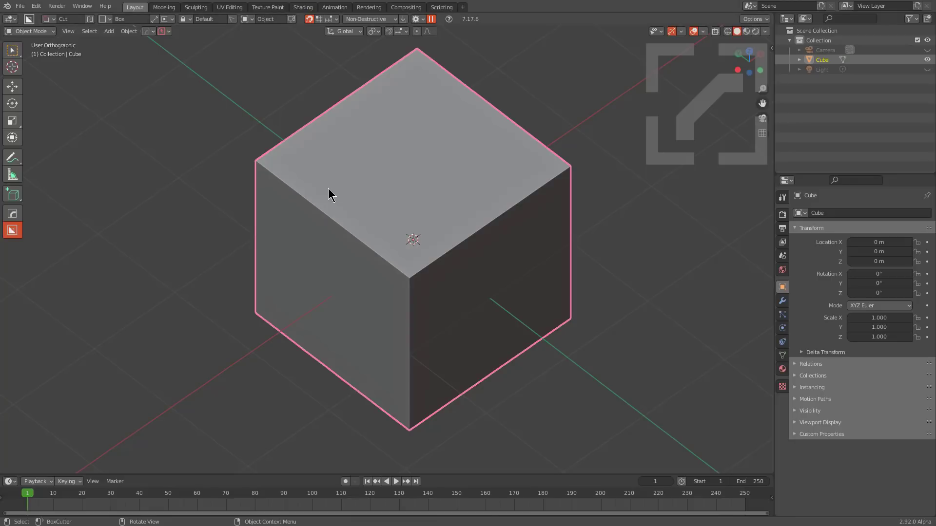
- Slice a narrow box off the cube along its front-left upper edge with BoxCutter, extruded about 1.79 deep
{"action": "mouse_move", "coordinate": [328, 189]}
{"action": "left_mouse_down"}
{"action": "mouse_move", "coordinate": [378, 267]}
{"action": "mouse_move", "coordinate": [418, 299]}
{"action": "left_mouse_up"}
{"action": "key", "text": "x"}
{"action": "left_click", "coordinate": [418, 449]}
- Enter sculpt mode on the slice through the HOps Brush list, trying the Grab brush and choosing the Cloth brush
{"action": "key", "text": "q"}
{"action": "mouse_move", "coordinate": [430, 254]}
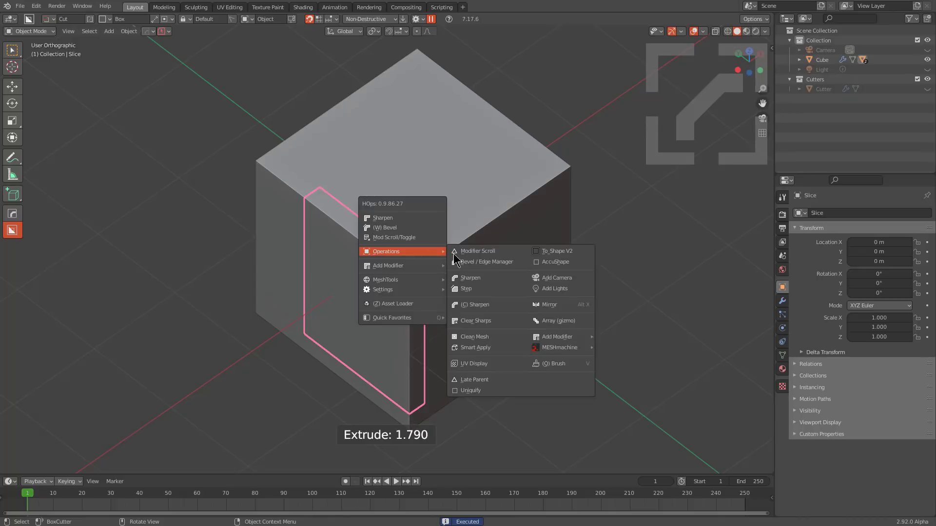
{"action": "left_click", "coordinate": [552, 364]}
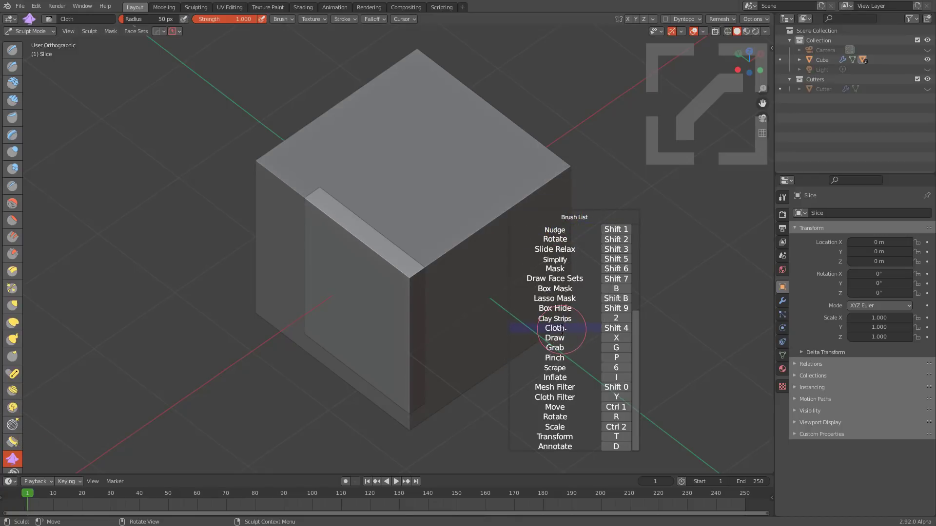
{"action": "left_click", "coordinate": [555, 348]}
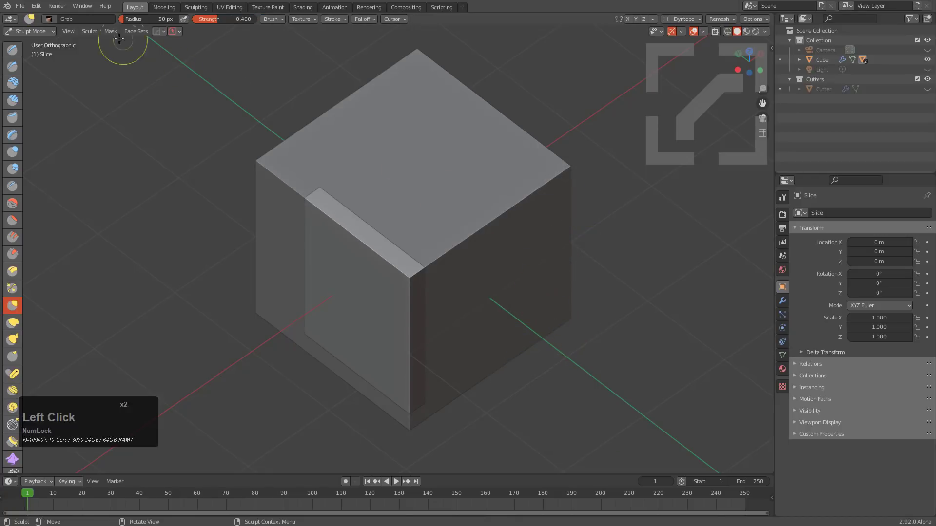
{"action": "key", "text": "q"}
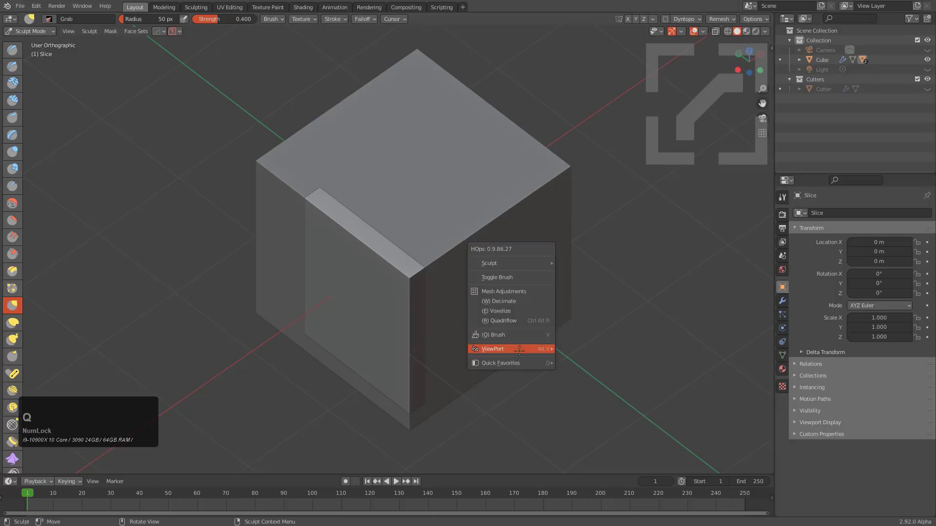
{"action": "left_click", "coordinate": [532, 335]}
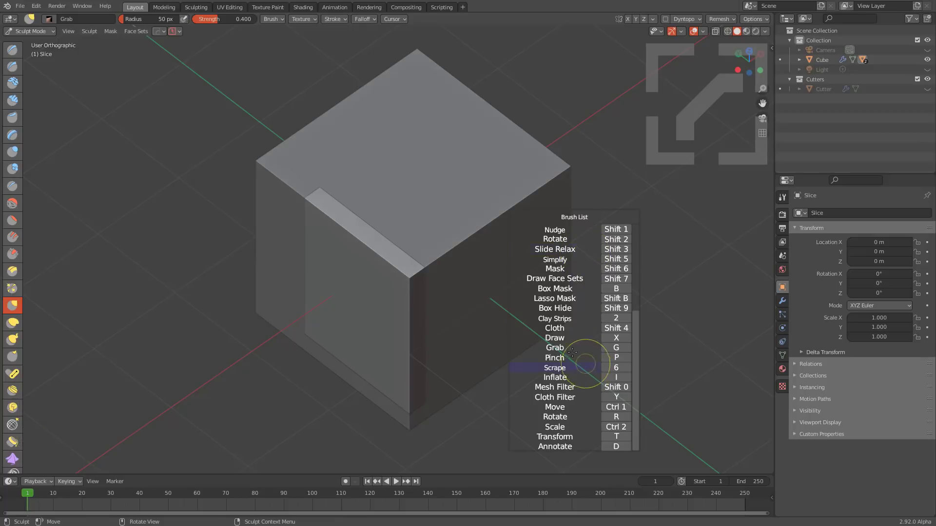
{"action": "left_click", "coordinate": [556, 326]}
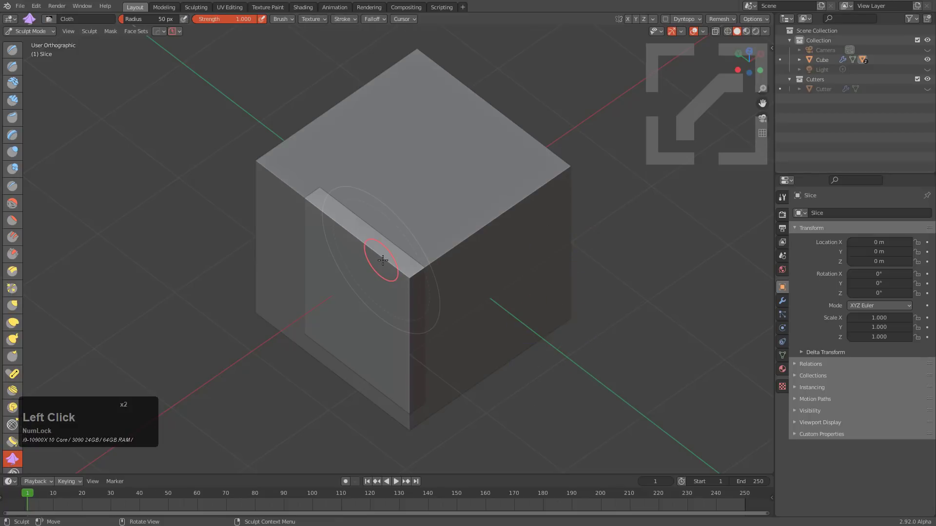
- Voxelize the slice with a voxel size of 0.023
{"action": "scroll", "coordinate": [382, 266], "scroll_direction": "up", "scroll_amount": 2}
{"action": "key", "text": "ctrl+q"}
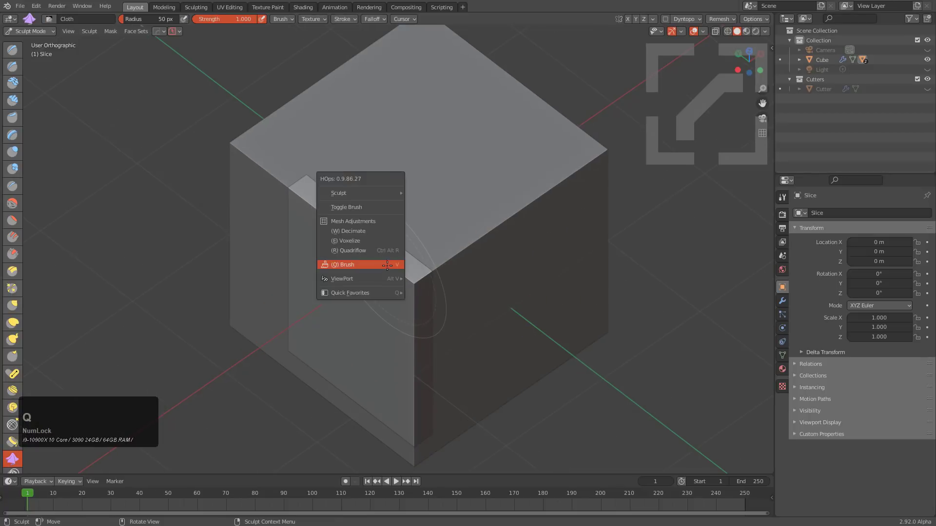
{"action": "left_click", "coordinate": [370, 240]}
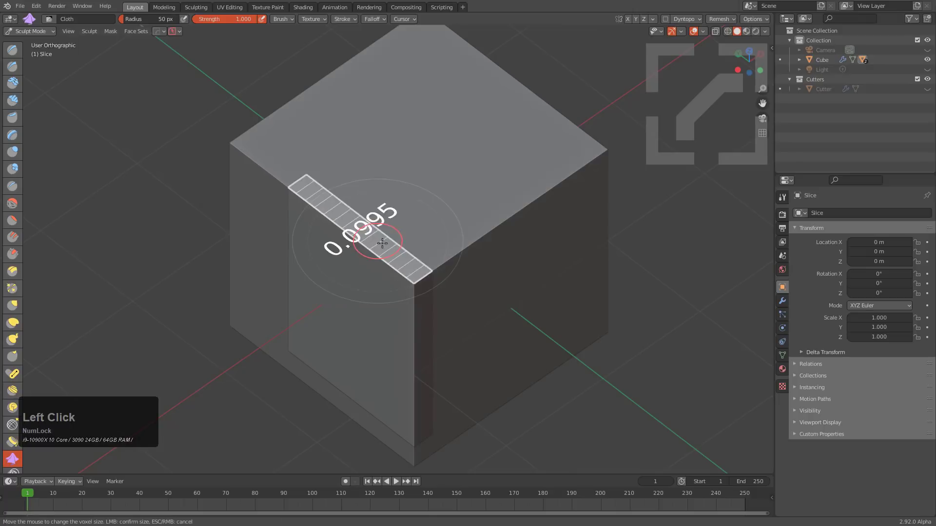
{"action": "left_click", "coordinate": [443, 266]}
{"action": "key", "text": "ctrl+q"}
{"action": "left_click", "coordinate": [441, 260]}
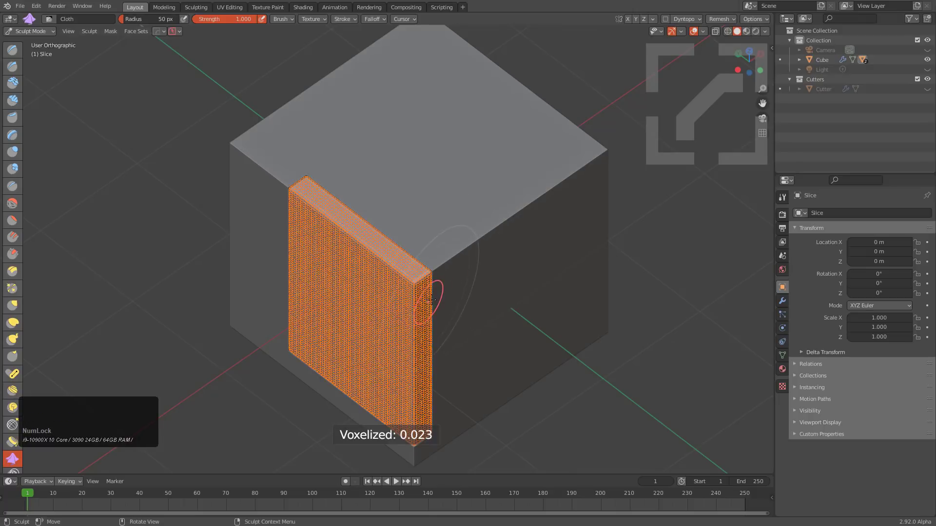
- Sculpt fabric-like wrinkles and folds along the edges and corners of the slice with Cloth brush strokes
{"action": "middle_click_drag", "start_coordinate": [430, 284], "coordinate": [443, 266]}
{"action": "scroll", "coordinate": [443, 266], "scroll_direction": "up", "scroll_amount": 2}
{"action": "mouse_move", "coordinate": [460, 241]}
{"action": "left_mouse_down"}
{"action": "mouse_move", "coordinate": [452, 297]}
{"action": "mouse_move", "coordinate": [463, 356]}
{"action": "mouse_move", "coordinate": [417, 274]}
{"action": "left_mouse_up"}
{"action": "mouse_move", "coordinate": [445, 431]}
{"action": "left_mouse_down"}
{"action": "mouse_move", "coordinate": [440, 407]}
{"action": "mouse_move", "coordinate": [407, 373]}
{"action": "left_mouse_up"}
{"action": "left_click_drag", "start_coordinate": [399, 210], "coordinate": [343, 187]}
{"action": "left_click_drag", "start_coordinate": [276, 141], "coordinate": [274, 234]}
{"action": "left_click_drag", "start_coordinate": [255, 294], "coordinate": [266, 363]}
{"action": "mouse_move", "coordinate": [263, 382]}
{"action": "left_mouse_down"}
{"action": "mouse_move", "coordinate": [294, 417]}
{"action": "mouse_move", "coordinate": [429, 457]}
{"action": "left_mouse_up"}
{"action": "middle_click_drag", "start_coordinate": [448, 428], "coordinate": [461, 366], "text": "shift"}
{"action": "left_click_drag", "start_coordinate": [463, 409], "coordinate": [448, 366]}
{"action": "left_click_drag", "start_coordinate": [417, 243], "coordinate": [422, 285]}
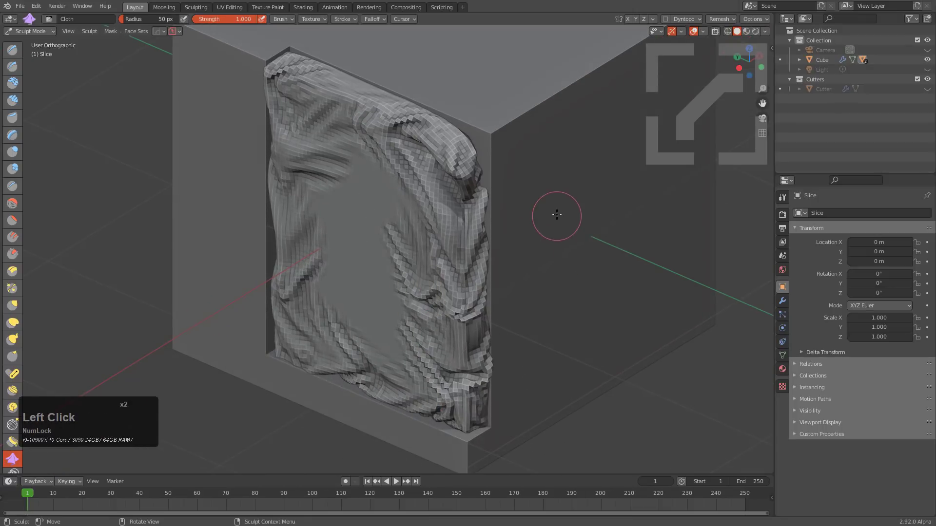
- Return to object mode and add a Smooth modifier with 4 iterations to the sculpted slice
{"action": "key", "text": "q"}
{"action": "left_click", "coordinate": [561, 230]}
{"action": "left_click", "coordinate": [562, 218]}
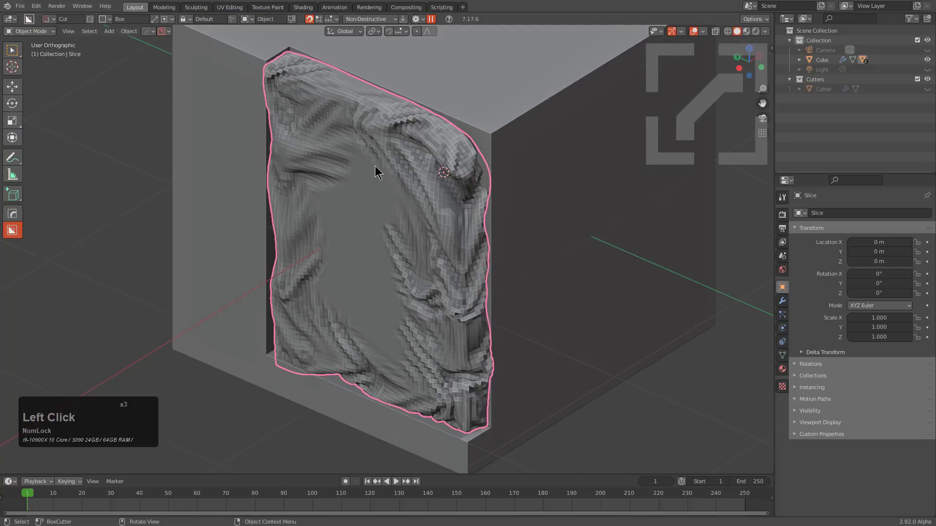
{"action": "key", "text": "q"}
{"action": "mouse_move", "coordinate": [390, 234]}
{"action": "left_click", "coordinate": [608, 234]}
{"action": "scroll", "coordinate": [608, 237], "scroll_direction": "up", "scroll_amount": 2}
{"action": "scroll", "coordinate": [608, 235], "scroll_direction": "down", "scroll_amount": 6}
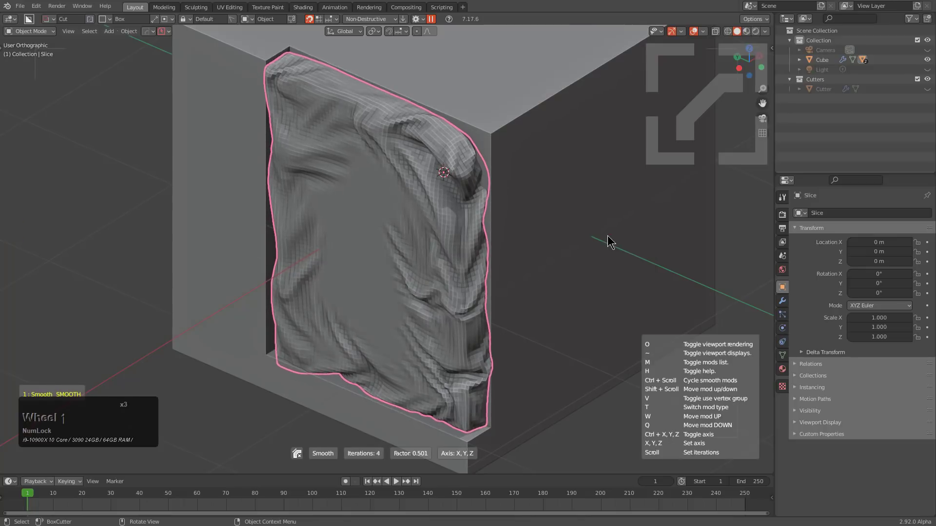
{"action": "left_click", "coordinate": [607, 235]}
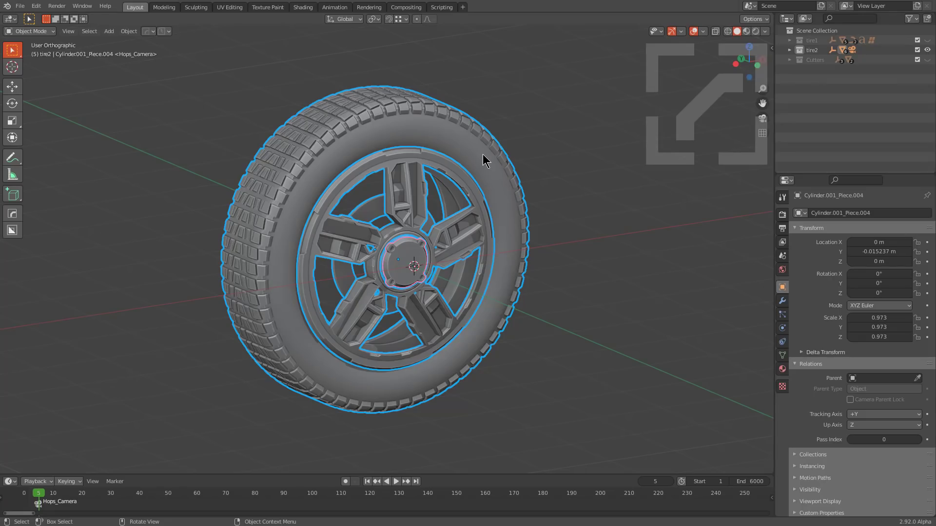
- Draw an AccuShape box beside the tire, about 1.47 m long, 0.74 m wide and 3.64 m high, and discard it
{"action": "key", "text": "alt+a"}
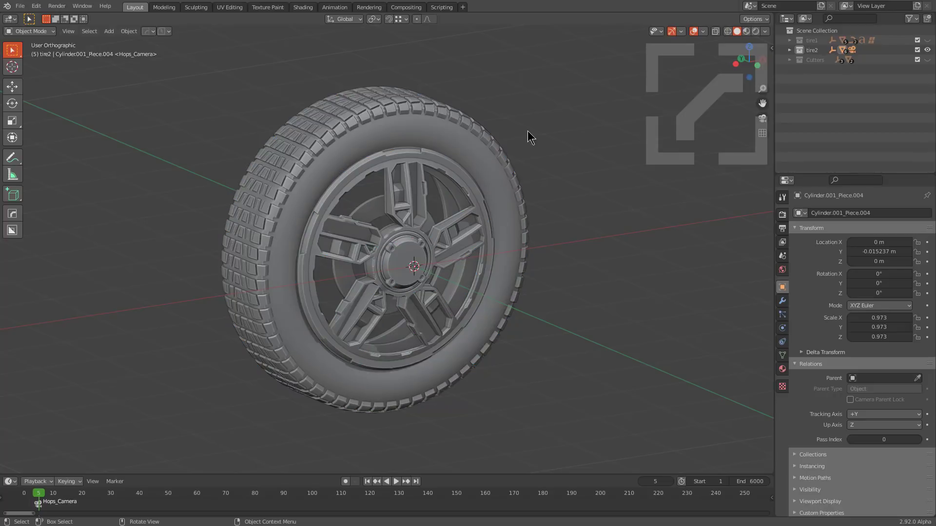
{"action": "key", "text": "q"}
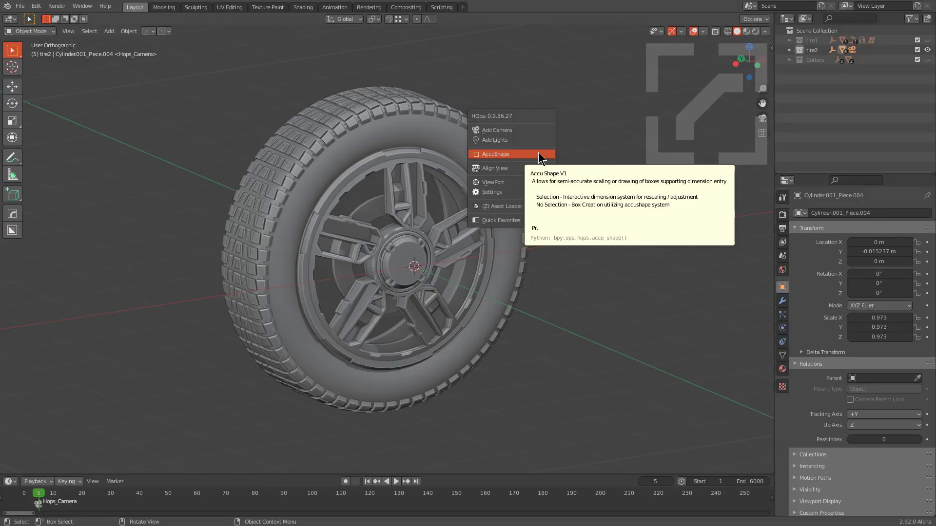
{"action": "left_click", "coordinate": [540, 155]}
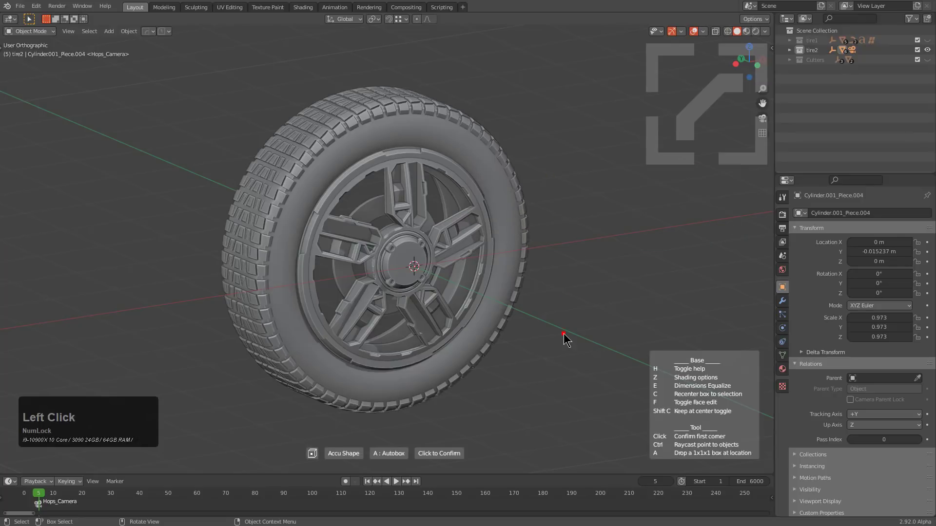
{"action": "left_click_drag", "start_coordinate": [575, 340], "coordinate": [509, 373]}
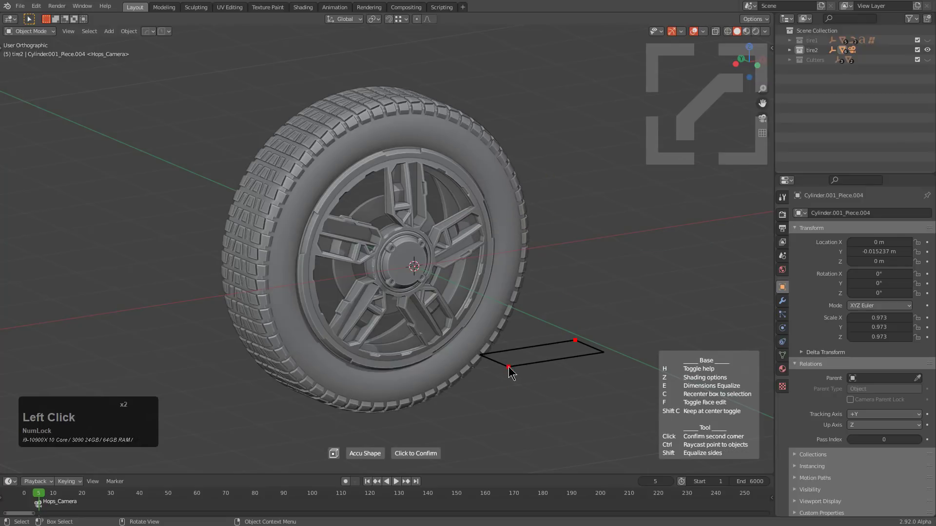
{"action": "left_click", "coordinate": [509, 373]}
{"action": "left_click", "coordinate": [500, 99]}
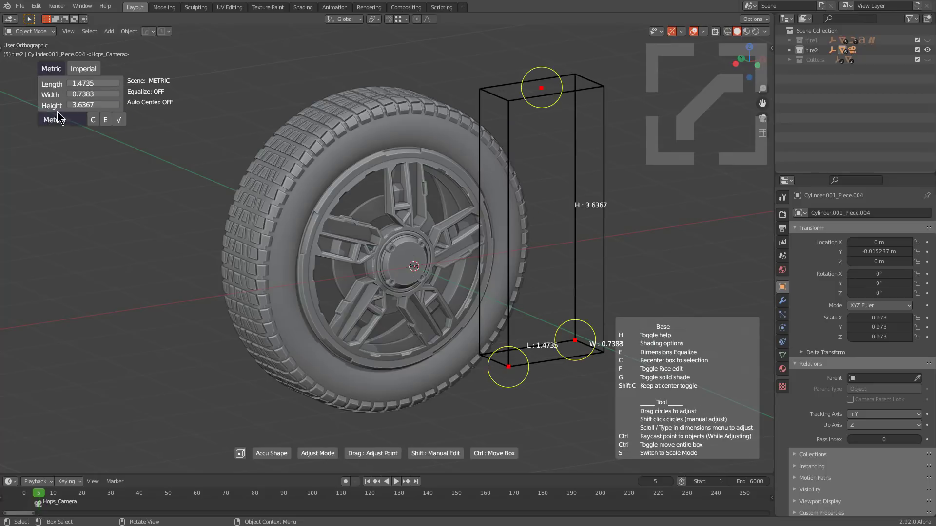
{"action": "right_click", "coordinate": [195, 256]}
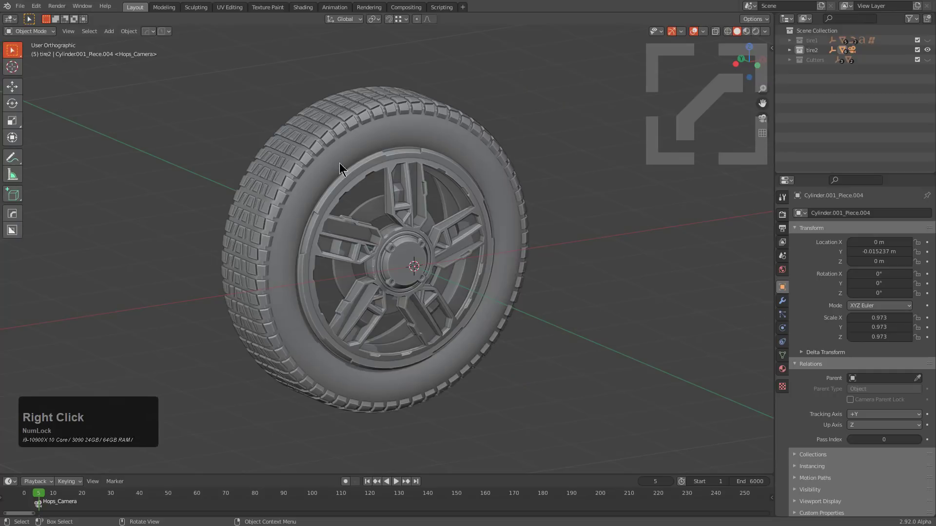
- Switch to the Hard Ops tool, select all the wheel parts and start AccuShape on them
{"action": "key", "text": "w"}
{"action": "key", "text": "w"}
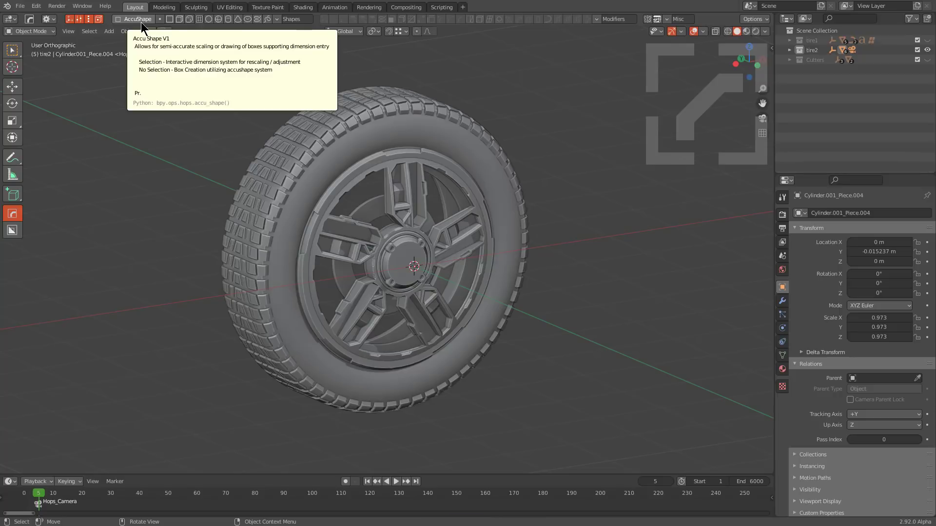
{"action": "left_click", "coordinate": [416, 126]}
{"action": "key", "text": "a"}
{"action": "key", "text": "q"}
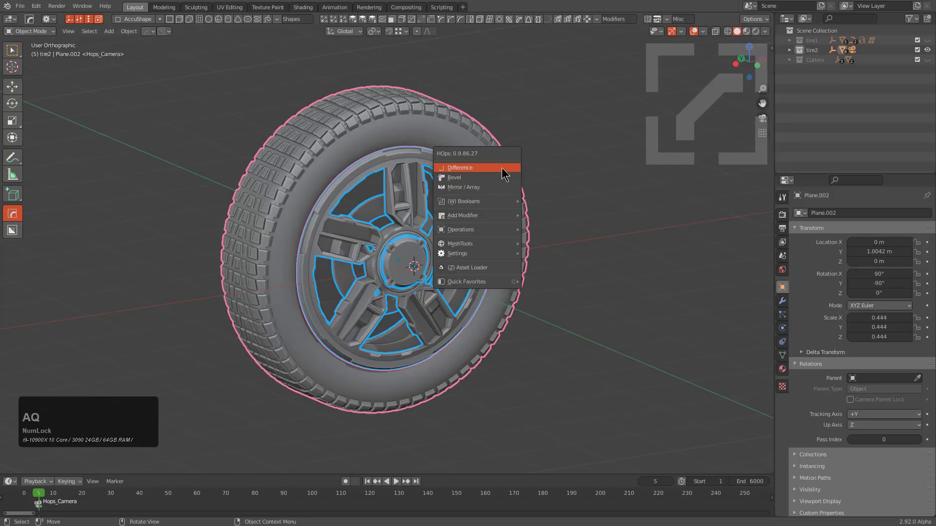
{"action": "mouse_move", "coordinate": [480, 230]}
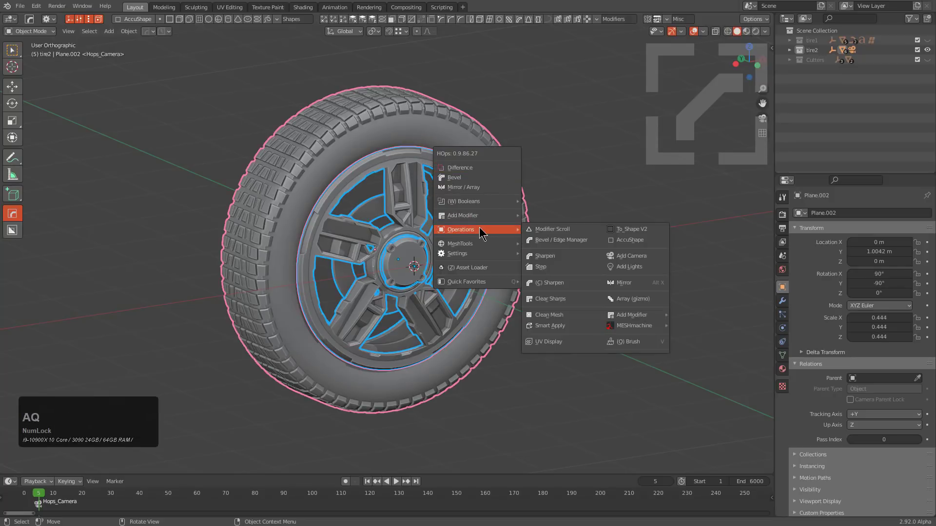
{"action": "left_click", "coordinate": [643, 245]}
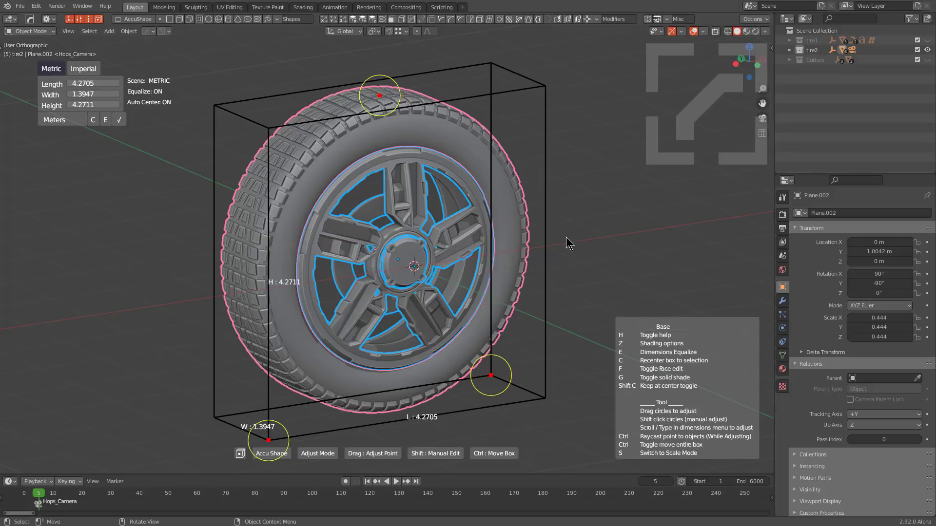
{"action": "middle_click_drag", "start_coordinate": [565, 245], "coordinate": [507, 236]}
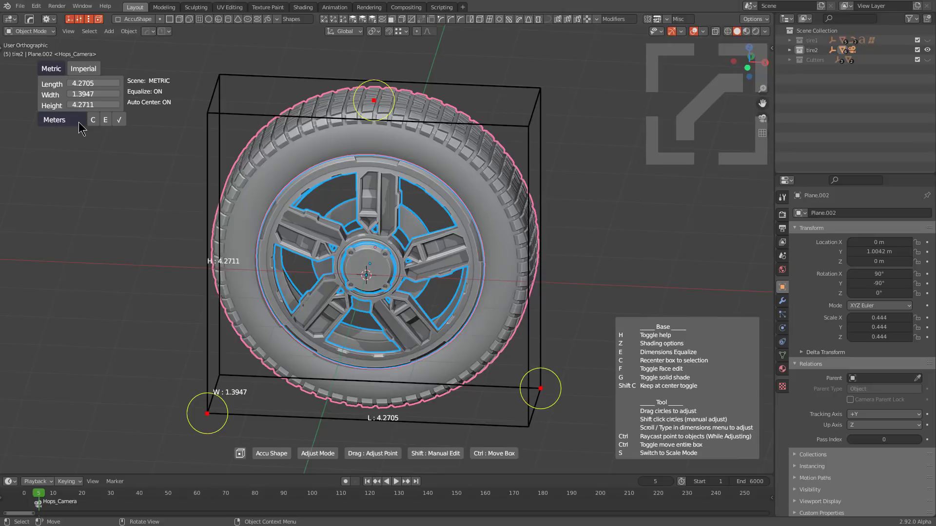
- Resize the whole wheel with AccuShape in imperial inches, setting the height to 33, and apply the scaling
{"action": "left_click", "coordinate": [92, 76]}
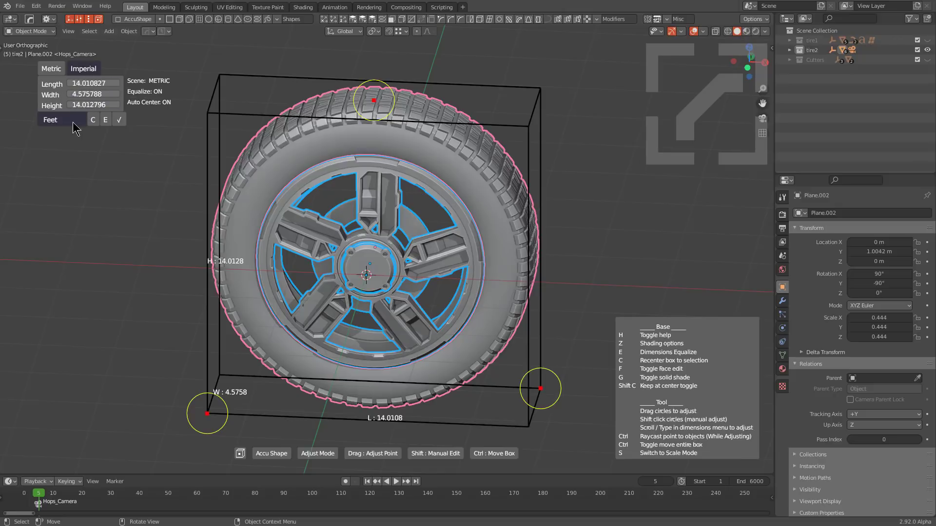
{"action": "left_click", "coordinate": [76, 121]}
{"action": "left_click", "coordinate": [69, 117]}
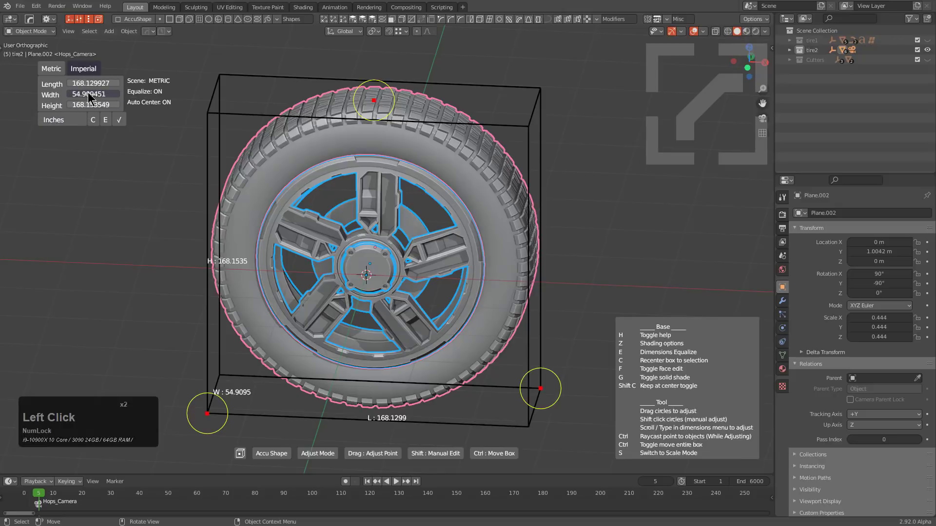
{"action": "left_click", "coordinate": [85, 106]}
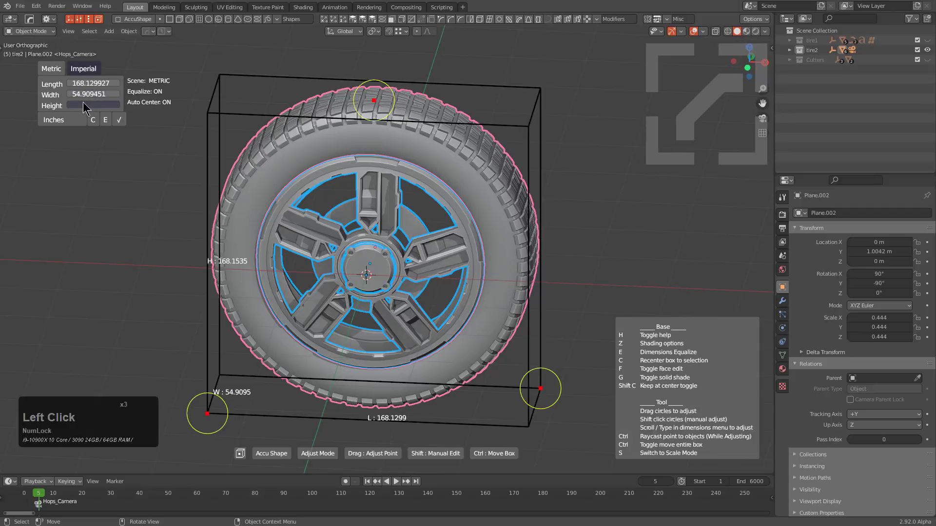
{"action": "type", "text": "33"}
{"action": "key", "text": "KP_Enter"}
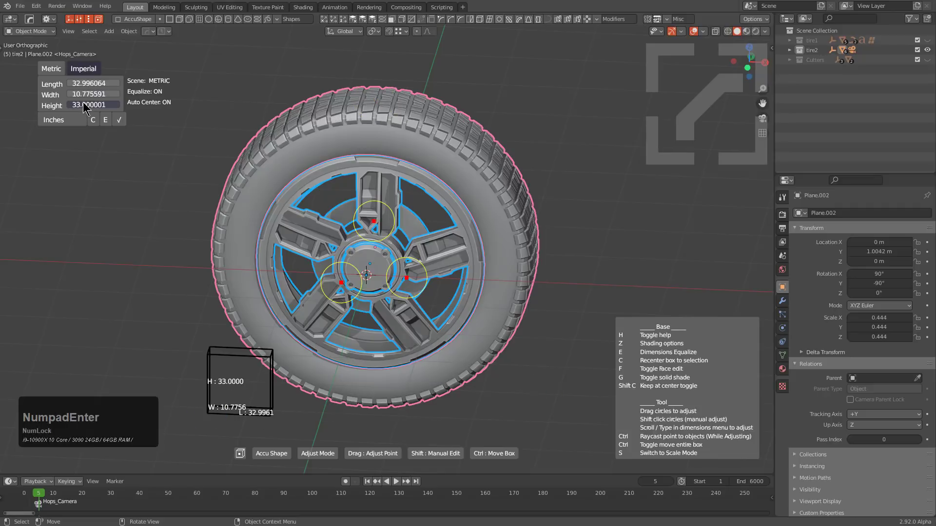
{"action": "middle_click_drag", "start_coordinate": [375, 229], "coordinate": [404, 224]}
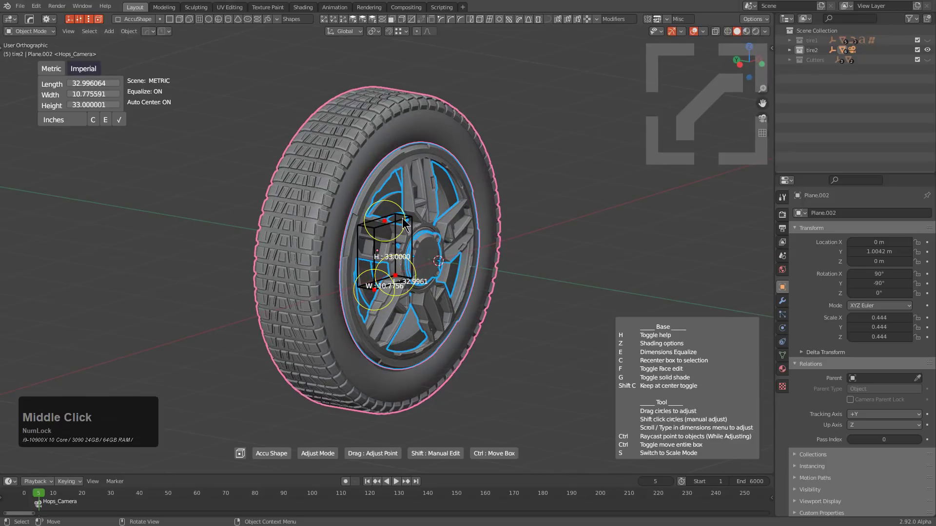
{"action": "middle_click_drag", "start_coordinate": [294, 186], "coordinate": [382, 230]}
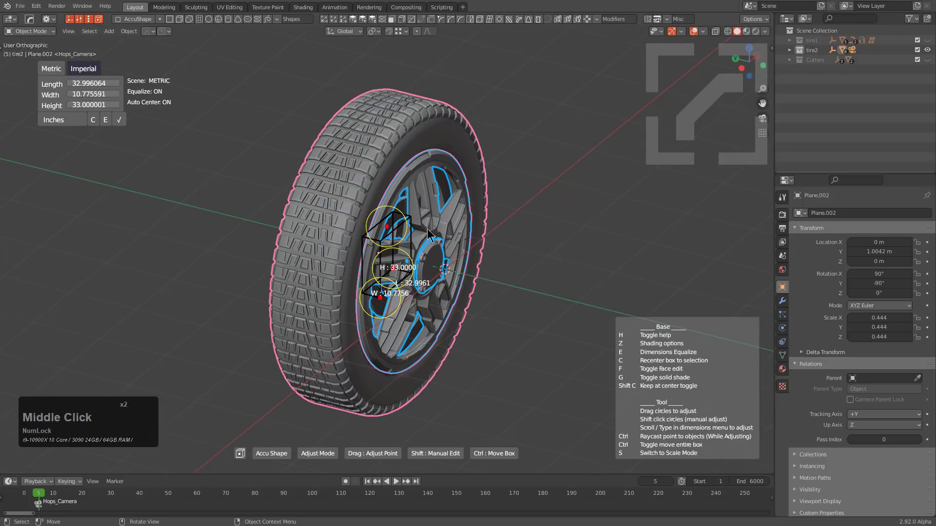
{"action": "middle_click_drag", "start_coordinate": [325, 329], "coordinate": [404, 276]}
- Hide the lattice surrounding the resized wheel
{"action": "scroll", "coordinate": [388, 295], "scroll_direction": "up", "scroll_amount": 6}
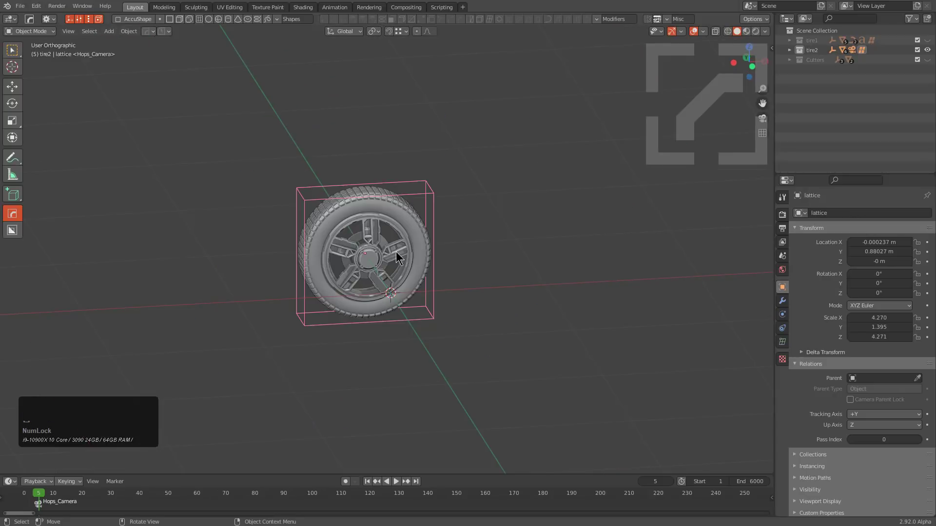
{"action": "scroll", "coordinate": [396, 253], "scroll_direction": "up", "scroll_amount": 2}
{"action": "middle_click_drag", "start_coordinate": [358, 223], "coordinate": [343, 234]}
{"action": "scroll", "coordinate": [343, 235], "scroll_direction": "up", "scroll_amount": 2}
{"action": "middle_click_drag", "start_coordinate": [292, 173], "coordinate": [404, 172], "text": "shift"}
{"action": "key", "text": "h"}
- Check the wheel's overall dimensions in inches by running AccuShape on all its parts, leaving its size unaltered
{"action": "key", "text": "a"}
{"action": "key", "text": "q"}
{"action": "left_click", "coordinate": [456, 175]}
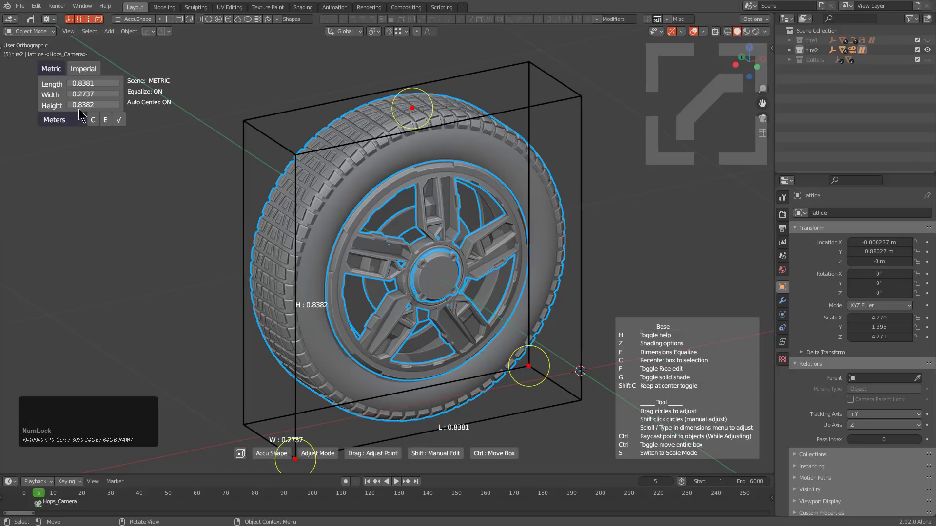
{"action": "left_click", "coordinate": [87, 70]}
{"action": "left_click", "coordinate": [77, 120]}
{"action": "left_click", "coordinate": [66, 122]}
{"action": "left_click", "coordinate": [66, 121]}
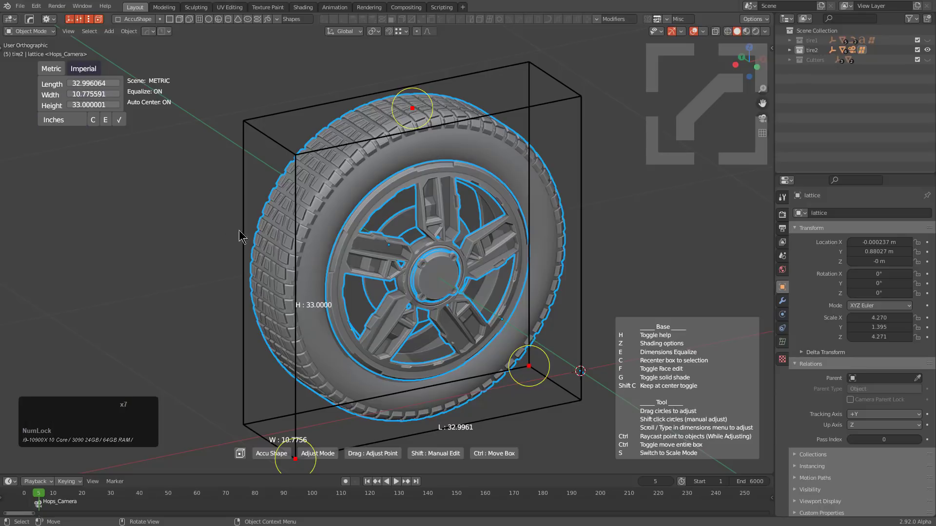
{"action": "middle_click_drag", "start_coordinate": [494, 298], "coordinate": [447, 288]}
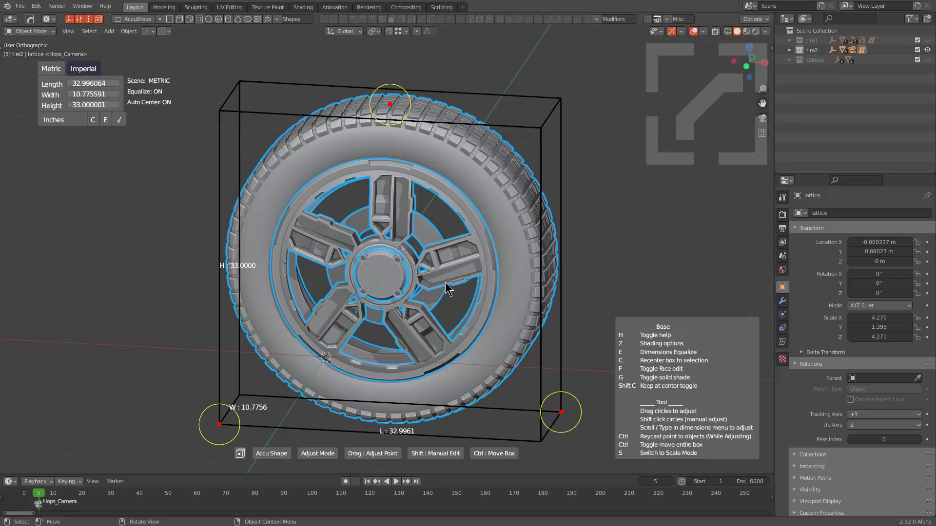
{"action": "right_click", "coordinate": [448, 288]}
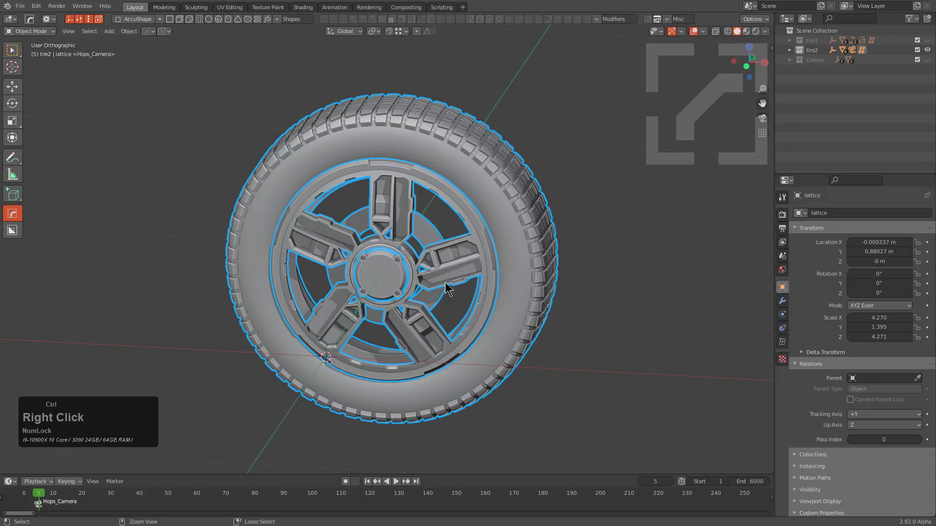
- In a new default scene, cut a circular hole about 0.37 m wide and 0.257 m deep near the cube's upper corner, keeping the cutter live
{"action": "key", "text": "q"}
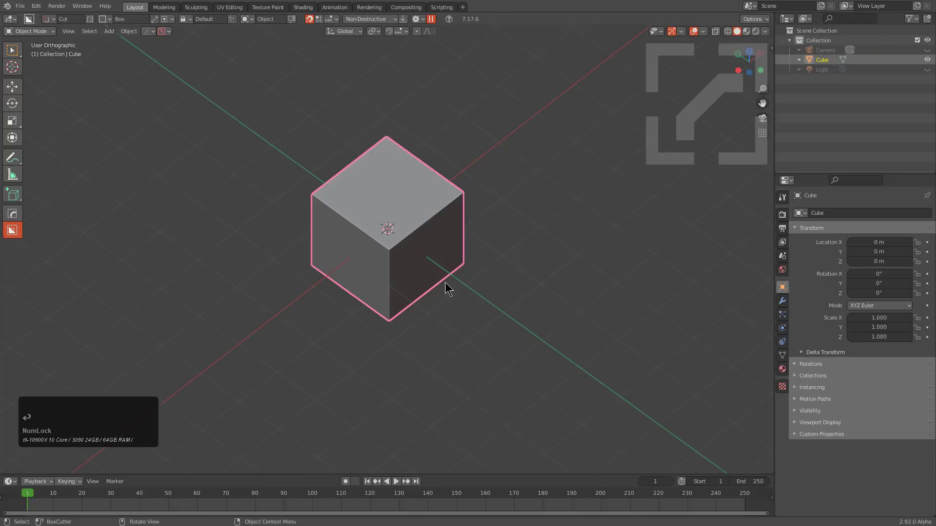
{"action": "scroll", "coordinate": [445, 288], "scroll_direction": "up", "scroll_amount": 6}
{"action": "middle_click_drag", "start_coordinate": [470, 280], "coordinate": [451, 297]}
{"action": "key", "text": "d"}
{"action": "left_click", "coordinate": [382, 296]}
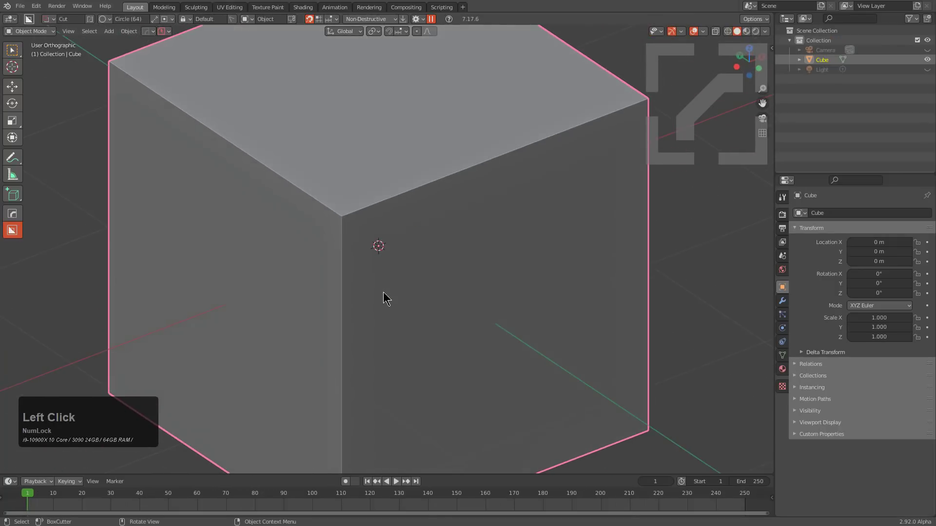
{"action": "scroll", "coordinate": [412, 269], "scroll_direction": "up", "scroll_amount": 2}
{"action": "left_click_drag", "start_coordinate": [412, 270], "coordinate": [441, 288]}
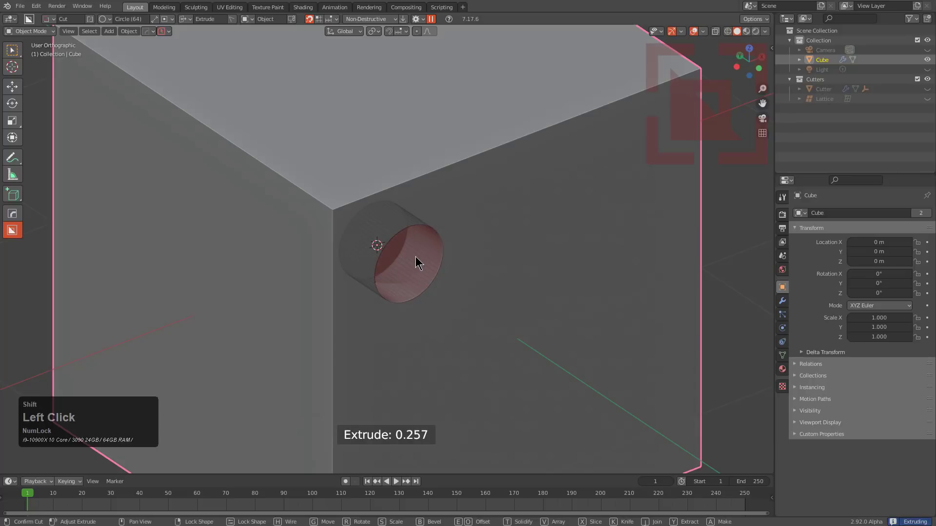
{"action": "left_click", "coordinate": [409, 261]}
{"action": "scroll", "coordinate": [443, 288], "scroll_direction": "up", "scroll_amount": 5}
{"action": "scroll", "coordinate": [402, 276], "scroll_direction": "down", "scroll_amount": 2}
{"action": "middle_click_drag", "start_coordinate": [401, 276], "coordinate": [431, 263]}
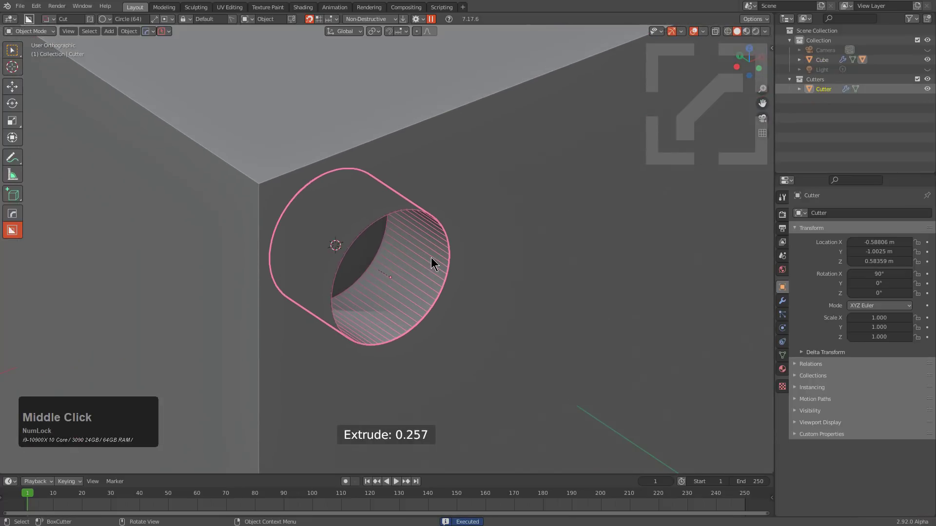
{"action": "scroll", "coordinate": [431, 257], "scroll_direction": "up", "scroll_amount": 2}
- Start AccuShape on the circular cutter and set its front face as the anchor for dimension changes
{"action": "key", "text": "q"}
{"action": "mouse_move", "coordinate": [419, 315]}
{"action": "left_click", "coordinate": [547, 323]}
{"action": "middle_click_drag", "start_coordinate": [405, 273], "coordinate": [368, 264]}
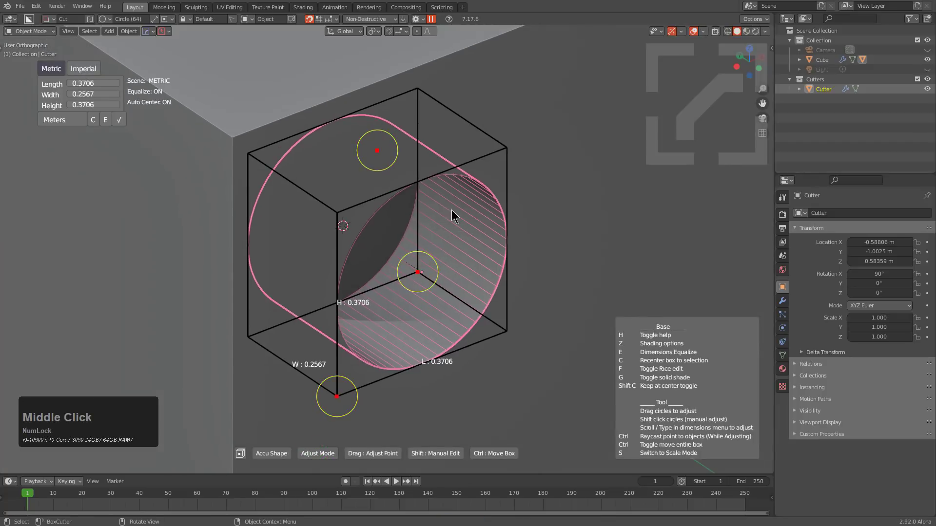
{"action": "key", "text": "f"}
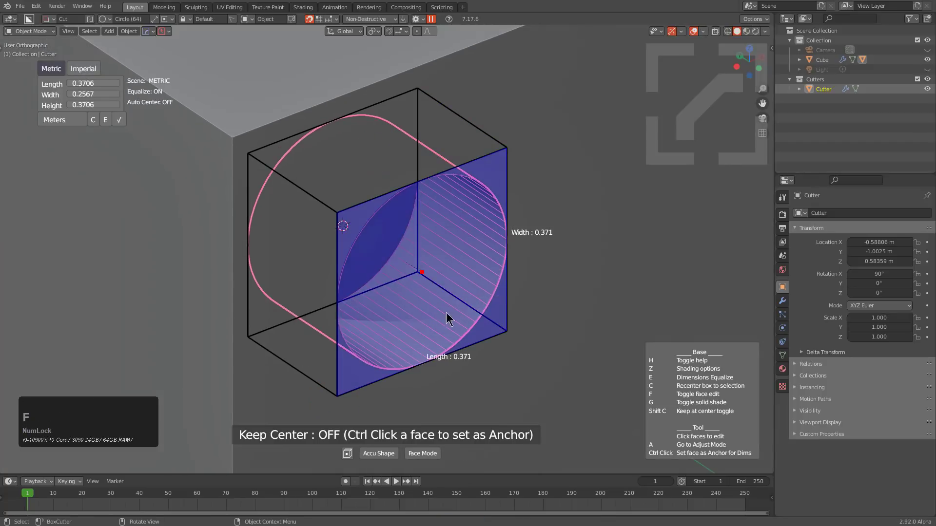
{"action": "left_click", "coordinate": [422, 273], "text": "ctrl"}
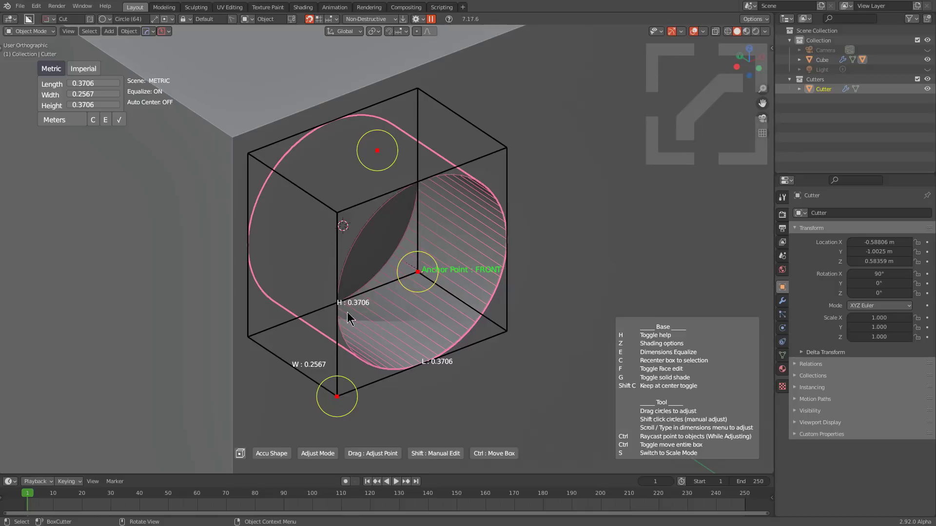
- Try the imperial units for the cutter's dimensions, cycling between inches and feet
{"action": "left_click", "coordinate": [85, 70]}
{"action": "left_click", "coordinate": [56, 121]}
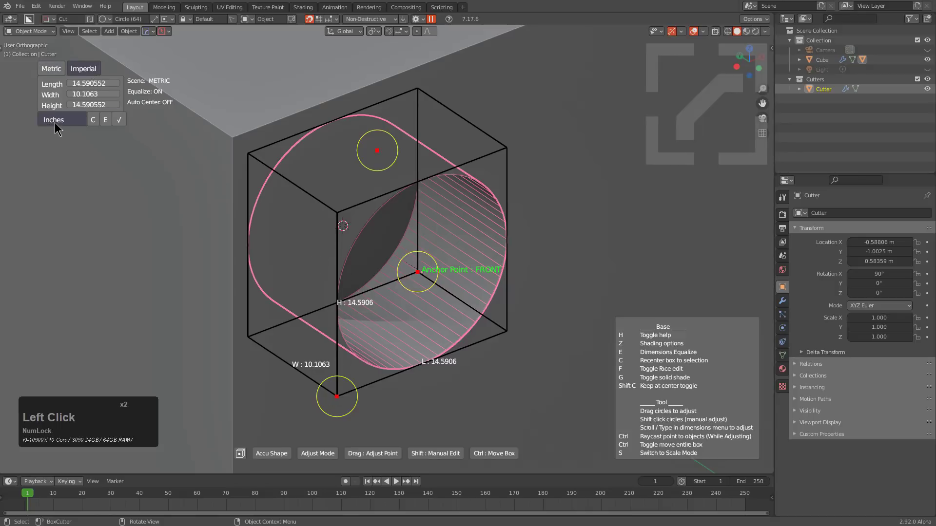
{"action": "left_click", "coordinate": [63, 122]}
{"action": "left_click", "coordinate": [63, 122]}
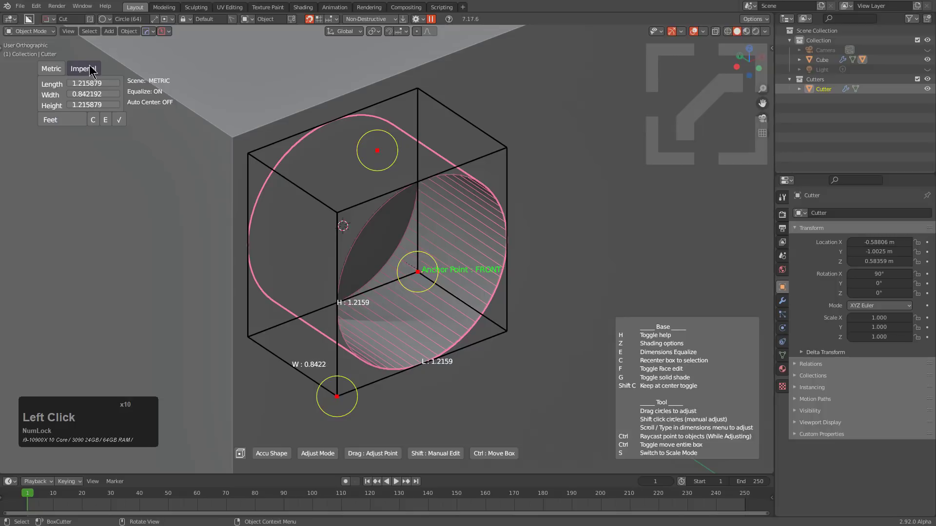
{"action": "left_click", "coordinate": [62, 121]}
- Set the dimension units to metric centimeters, scale the cutter to a height of 2 cm, and apply the resize
{"action": "left_click", "coordinate": [60, 69]}
{"action": "left_click", "coordinate": [62, 120]}
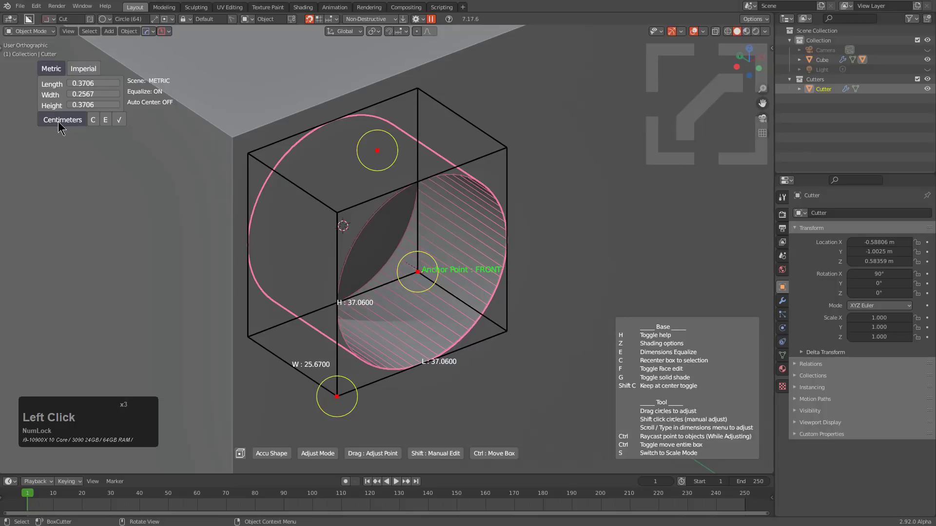
{"action": "left_click", "coordinate": [92, 104]}
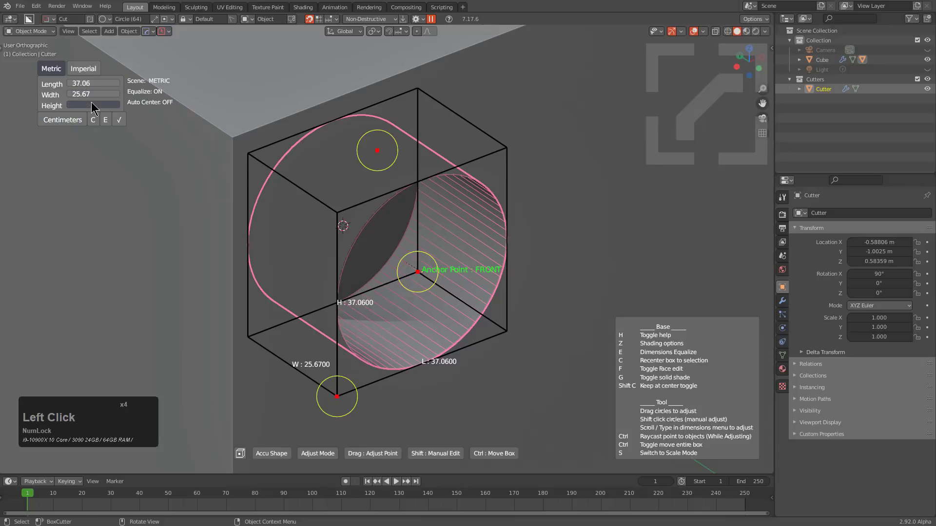
{"action": "type", "text": "2"}
{"action": "key", "text": "KP_Enter"}
{"action": "scroll", "coordinate": [478, 220], "scroll_direction": "up", "scroll_amount": 2}
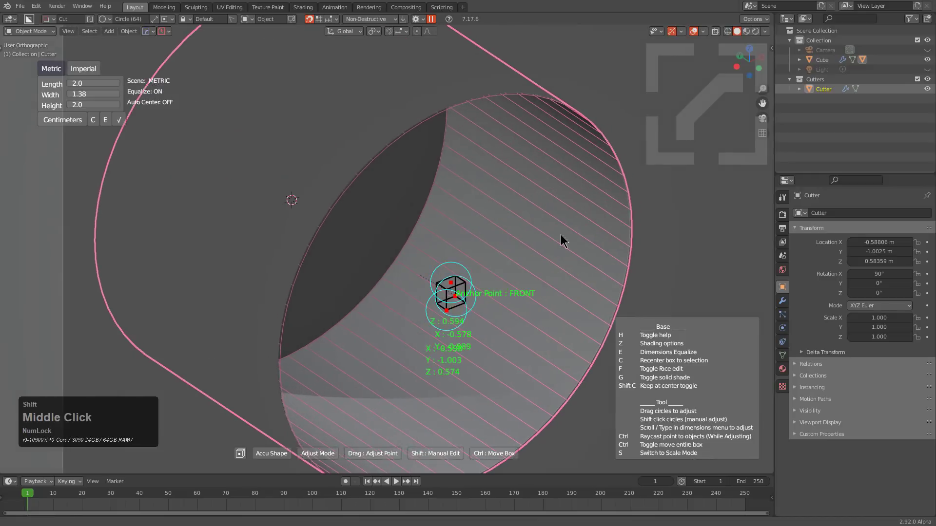
{"action": "scroll", "coordinate": [470, 190], "scroll_direction": "up", "scroll_amount": 3}
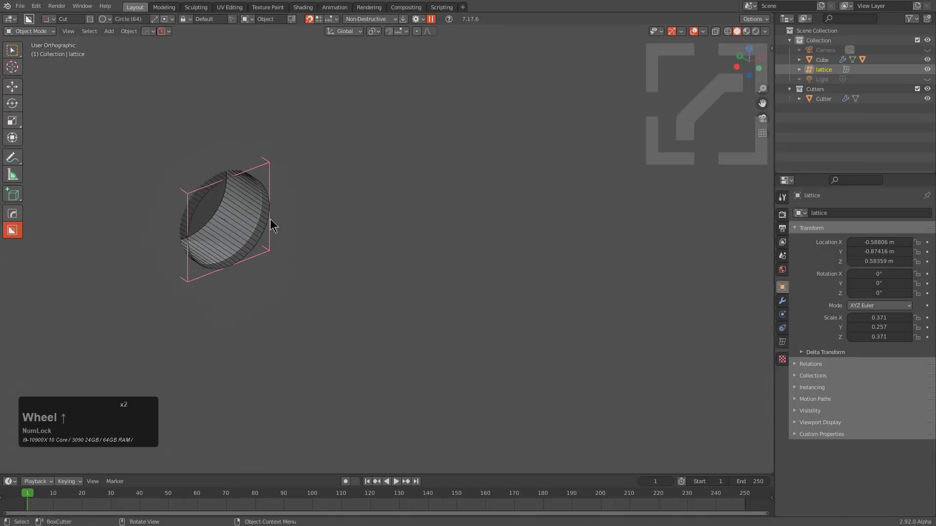
- Hide the lattice, select the circular cutter, and start AccuShape on it to examine its resized dimensions in meters
{"action": "middle_click_drag", "start_coordinate": [270, 218], "coordinate": [412, 259]}
{"action": "scroll", "coordinate": [412, 264], "scroll_direction": "up", "scroll_amount": 1}
{"action": "key", "text": "h"}
{"action": "left_click", "coordinate": [341, 192]}
{"action": "key", "text": "q"}
{"action": "mouse_move", "coordinate": [429, 194]}
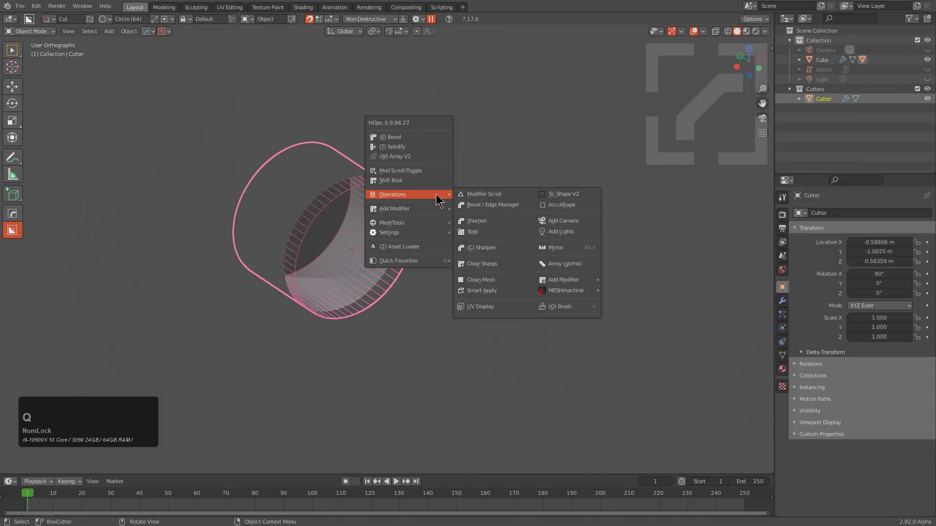
{"action": "left_click", "coordinate": [560, 205]}
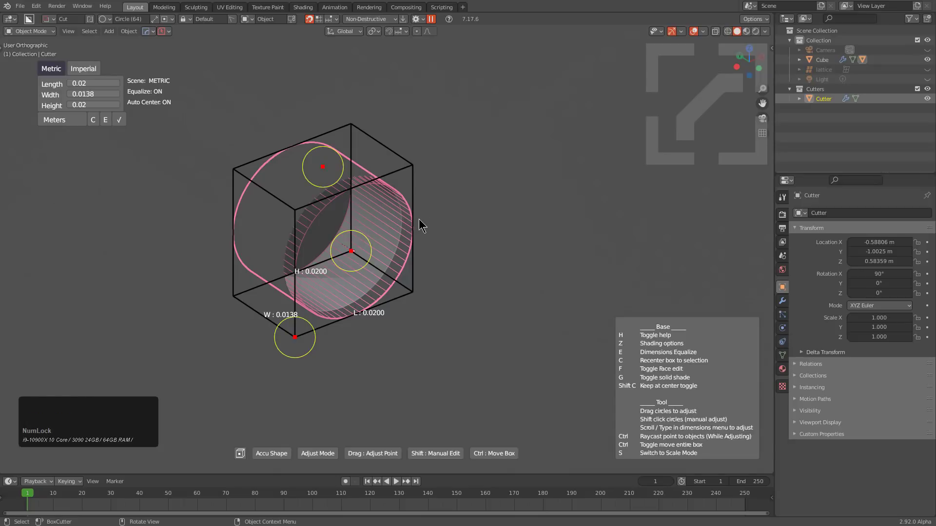
{"action": "scroll", "coordinate": [436, 208], "scroll_direction": "down", "scroll_amount": 3}
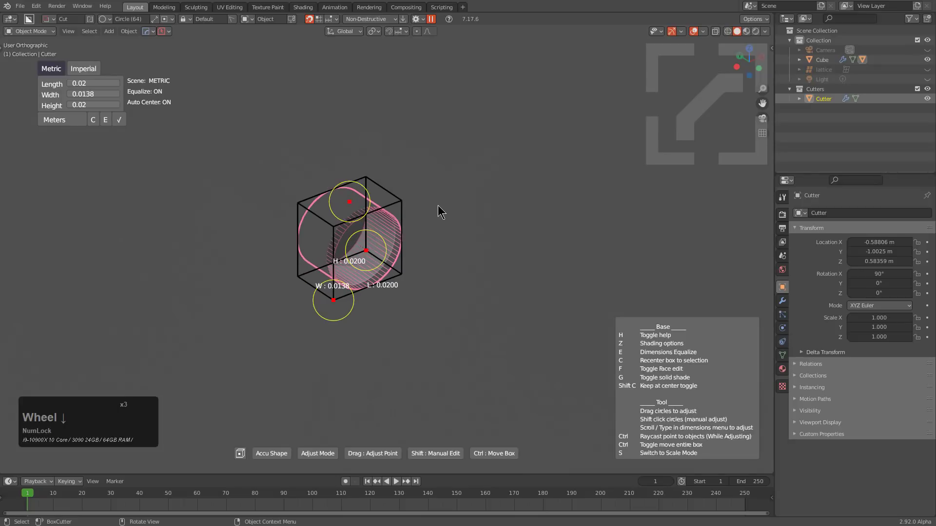
{"action": "scroll", "coordinate": [438, 206], "scroll_direction": "up", "scroll_amount": 2}
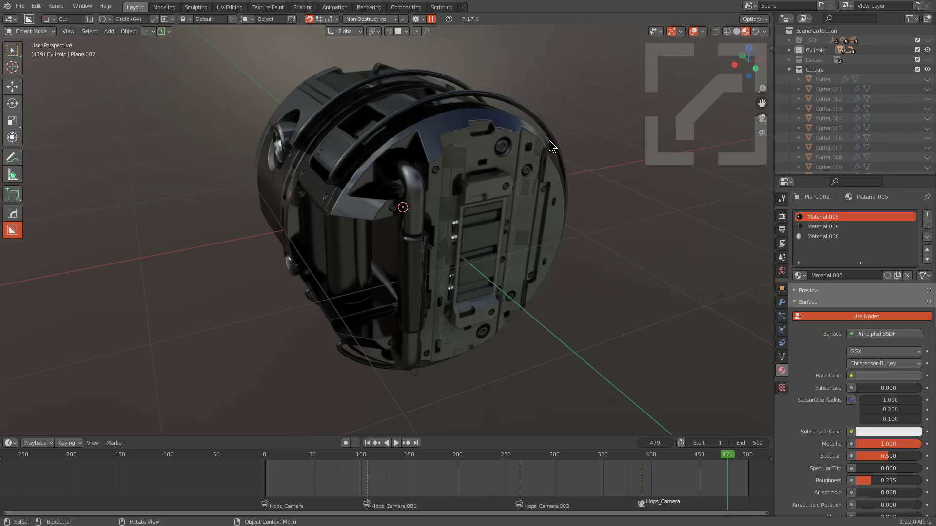
- Select the end panel slice of the cylindrical model and run the bevel adjustment on its Bevel.001 modifier
{"action": "scroll", "coordinate": [549, 141], "scroll_direction": "down", "scroll_amount": 1}
{"action": "scroll", "coordinate": [571, 185], "scroll_direction": "up", "scroll_amount": 4}
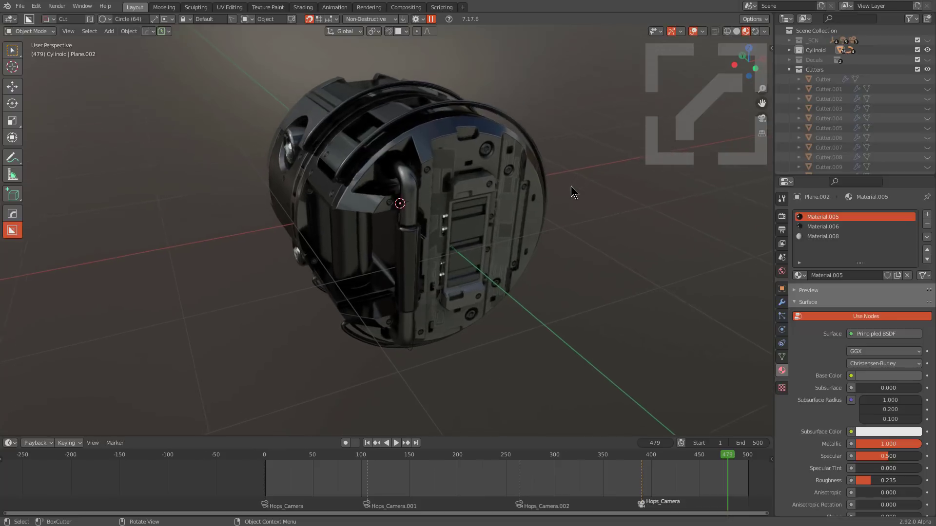
{"action": "scroll", "coordinate": [571, 185], "scroll_direction": "up", "scroll_amount": 5}
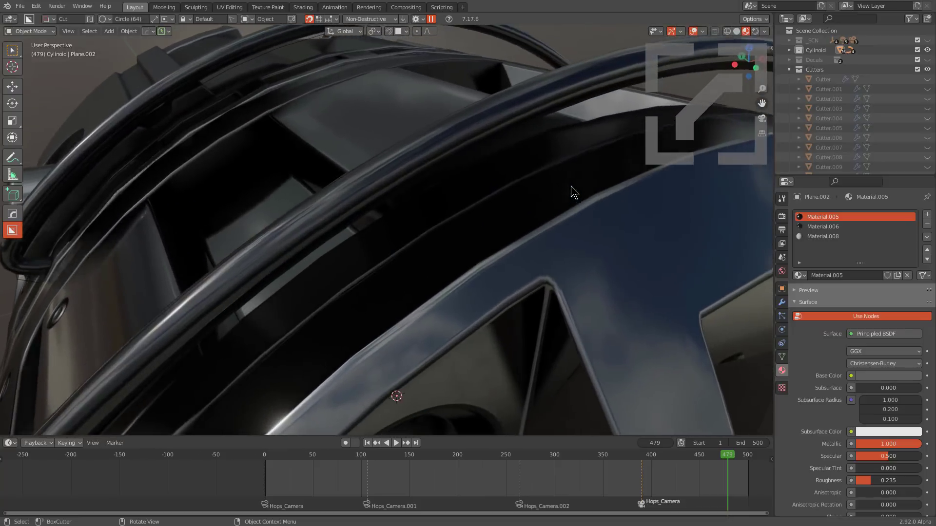
{"action": "middle_click_drag", "start_coordinate": [572, 185], "coordinate": [571, 186]}
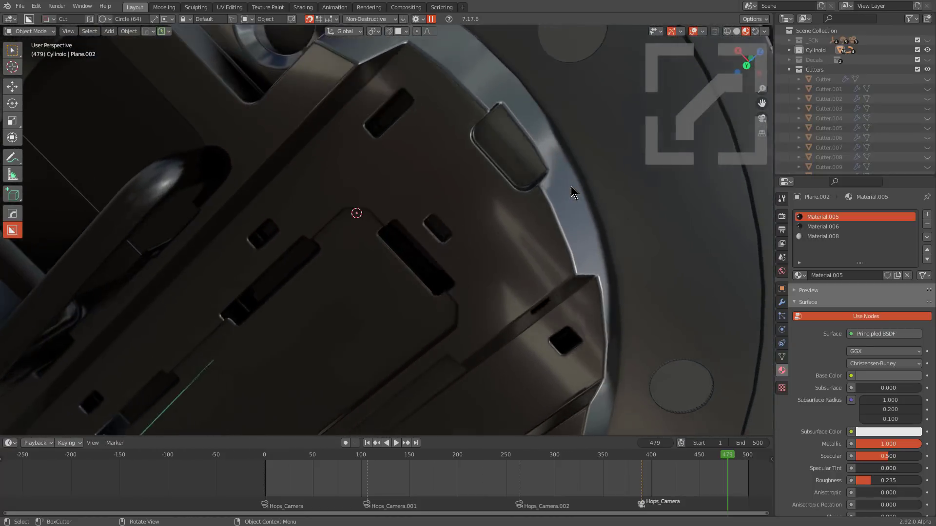
{"action": "left_click", "coordinate": [521, 159]}
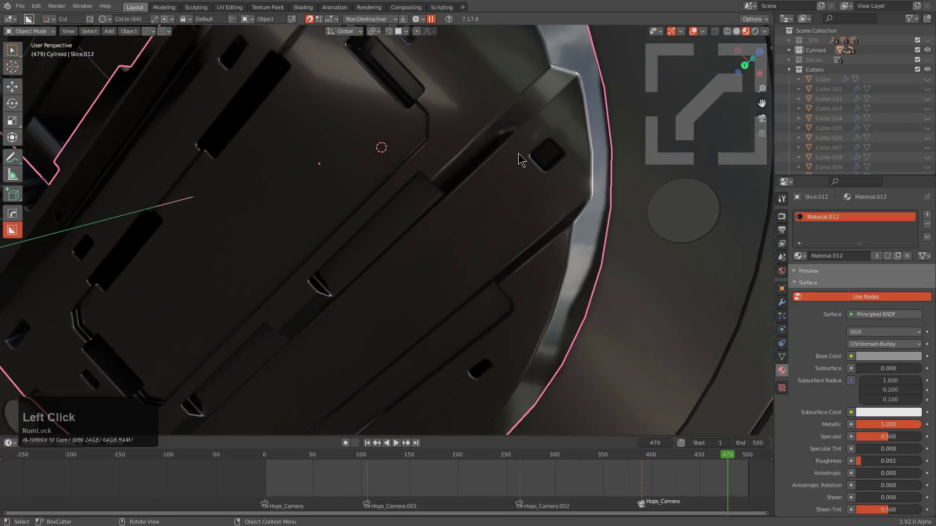
{"action": "key", "text": "q"}
{"action": "left_click", "coordinate": [518, 121]}
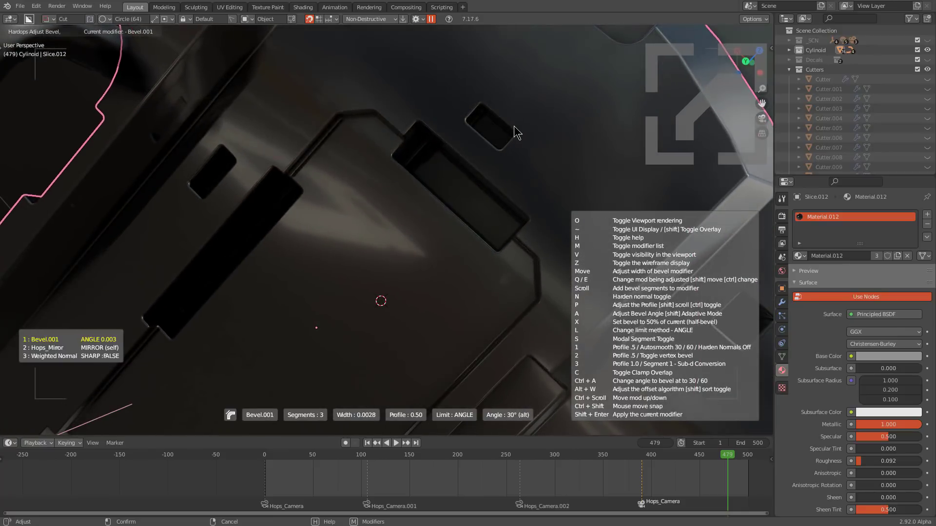
{"action": "left_click", "coordinate": [534, 159]}
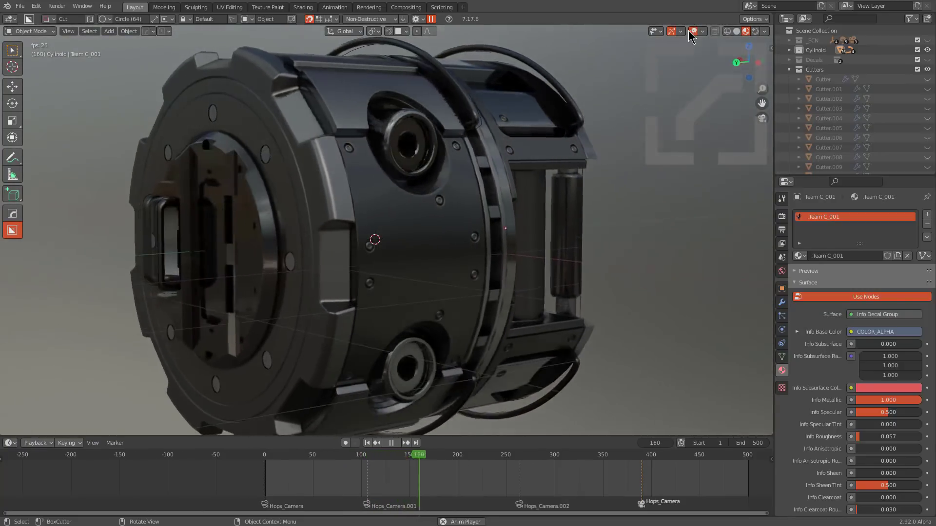
- Turn off the viewport overlays during the animation playback and open the Hard Ops version information
{"action": "left_click", "coordinate": [693, 31]}
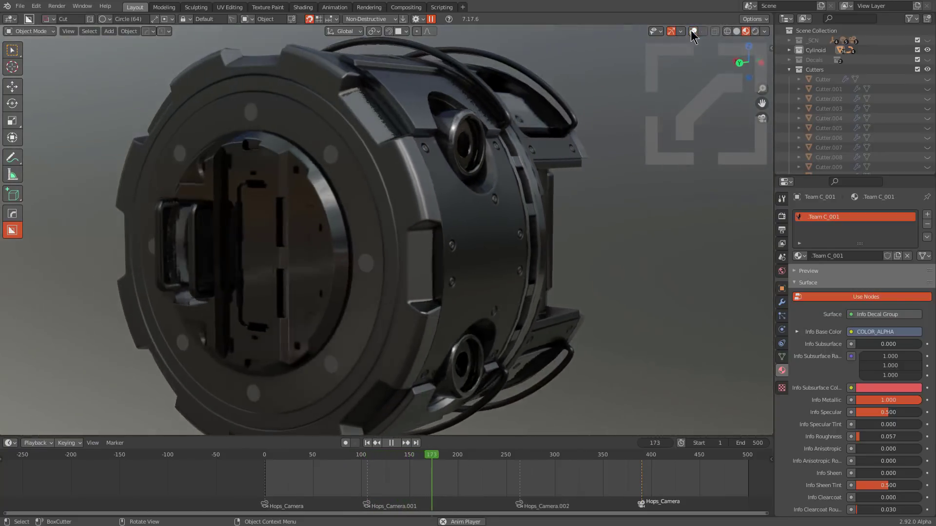
{"action": "left_click", "coordinate": [149, 31]}
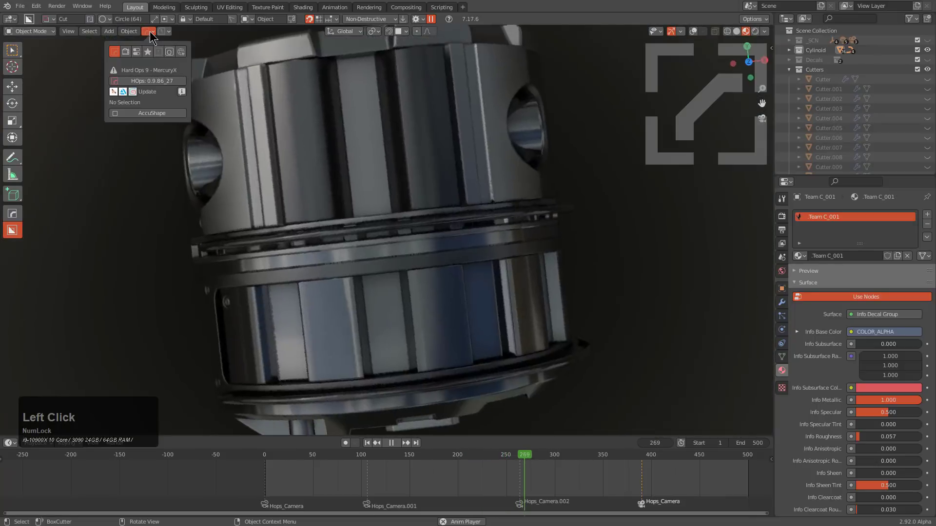
{"action": "left_click", "coordinate": [155, 81]}
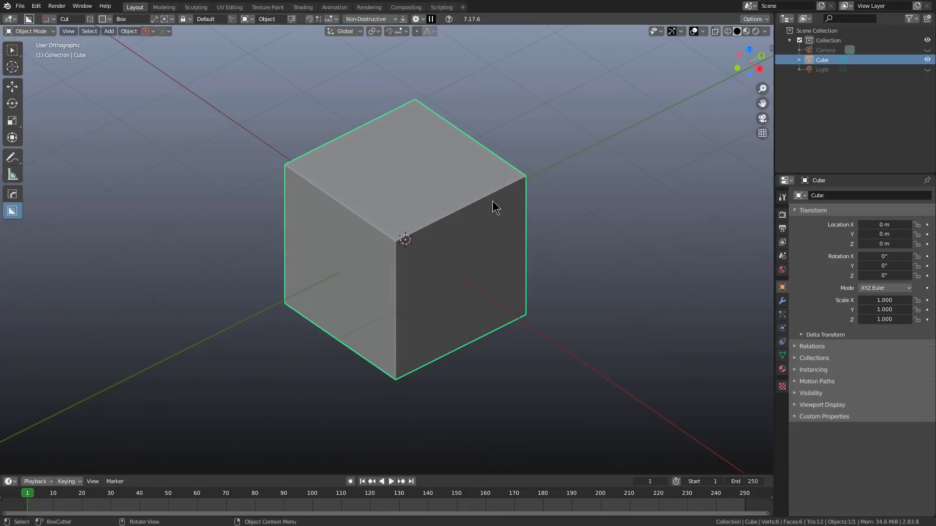
- Look up Laplacian Smooth among the modifiers that Hard Ops 0.9.86.26 offers for the cube
{"action": "key", "text": "q"}
{"action": "mouse_move", "coordinate": [492, 202]}
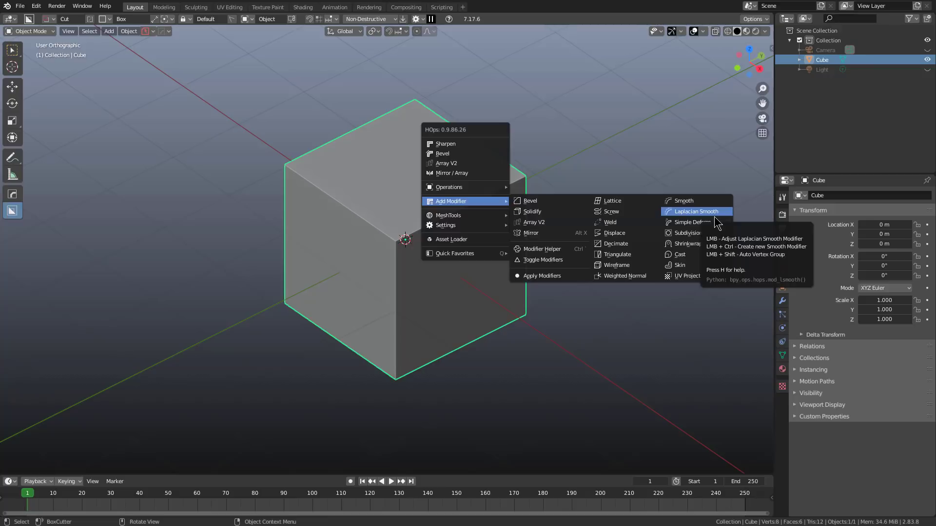
{"action": "left_click", "coordinate": [716, 215]}
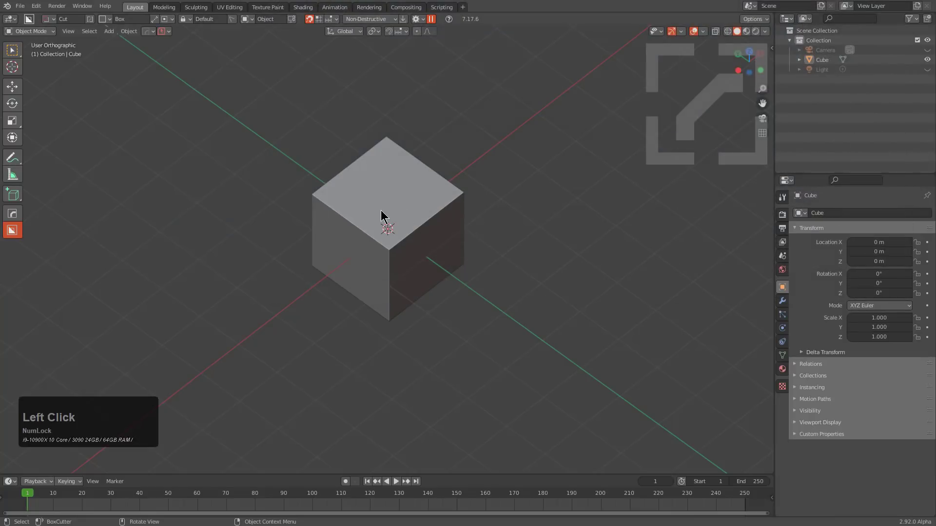
- Select the cube in the default scene and review the modifiers that Hard Ops 0.9.86.27 offers
{"action": "left_click", "coordinate": [384, 210]}
{"action": "scroll", "coordinate": [476, 220], "scroll_direction": "up", "scroll_amount": 3}
{"action": "middle_click", "coordinate": [466, 220]}
{"action": "key", "text": "q"}
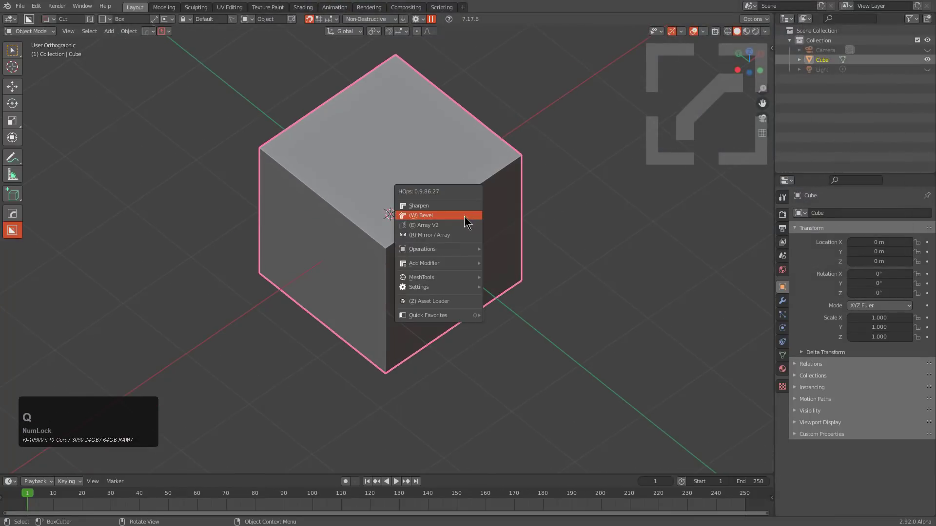
{"action": "mouse_move", "coordinate": [452, 266]}
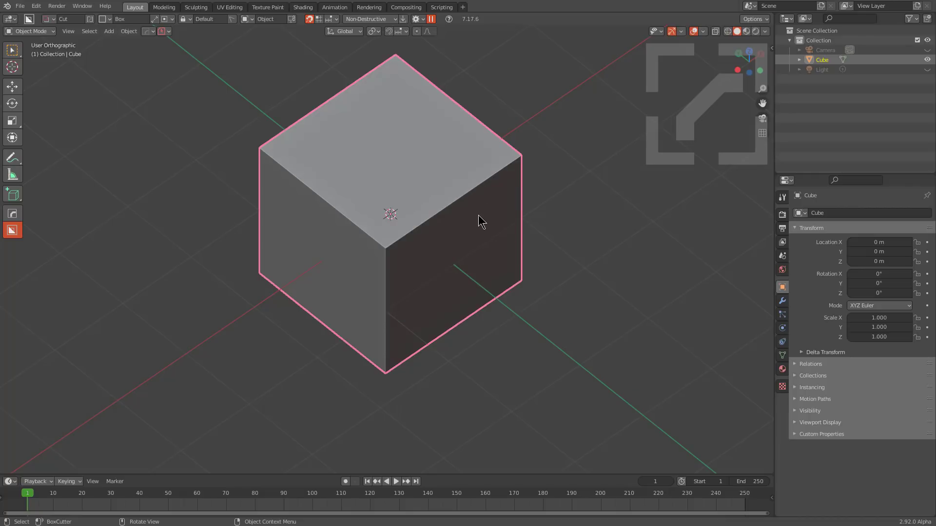
- Extract the cube's top face and one adjoining side face as a separate piece
{"action": "key", "text": "Tab"}
{"action": "key", "text": "3"}
{"action": "left_click", "coordinate": [463, 236]}
{"action": "left_click", "coordinate": [409, 175], "text": "shift"}
{"action": "key", "text": "q"}
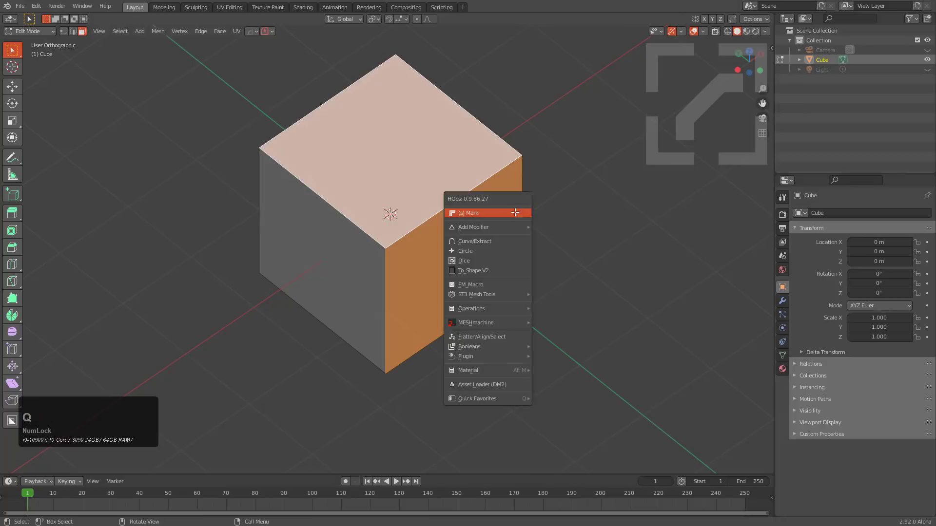
{"action": "left_click", "coordinate": [488, 241], "text": "ctrl"}
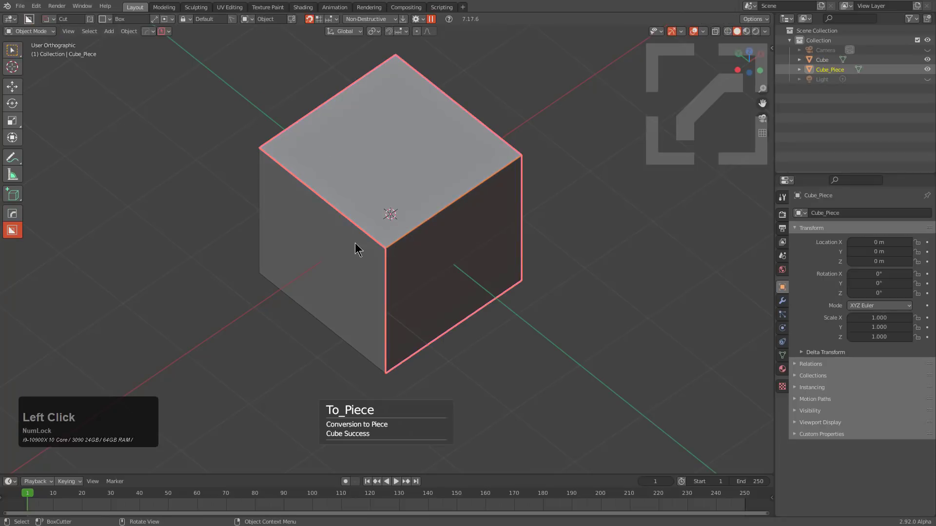
- Dice the extracted piece along X, Y and Z with 29 segments using the Knife Project method
{"action": "key", "text": "q"}
{"action": "mouse_move", "coordinate": [502, 290]}
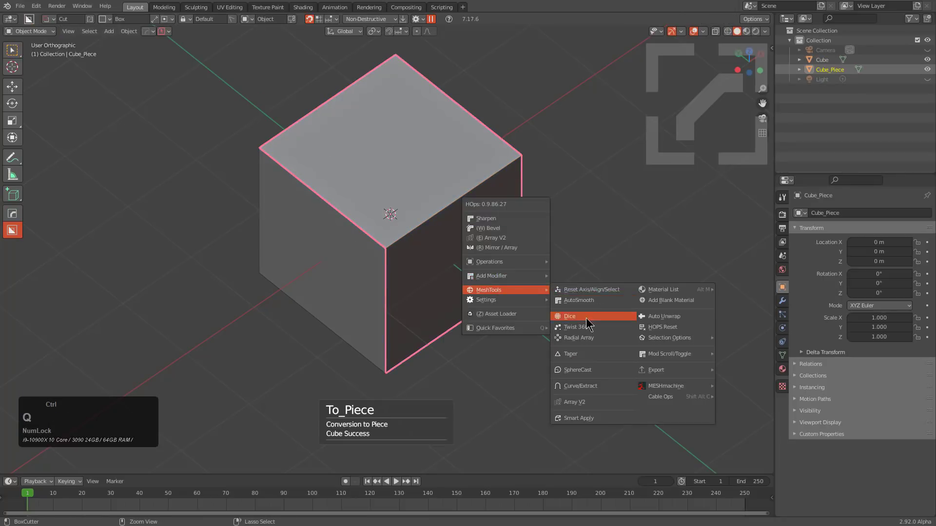
{"action": "left_click", "coordinate": [585, 322]}
{"action": "scroll", "coordinate": [583, 318], "scroll_direction": "up", "scroll_amount": 8}
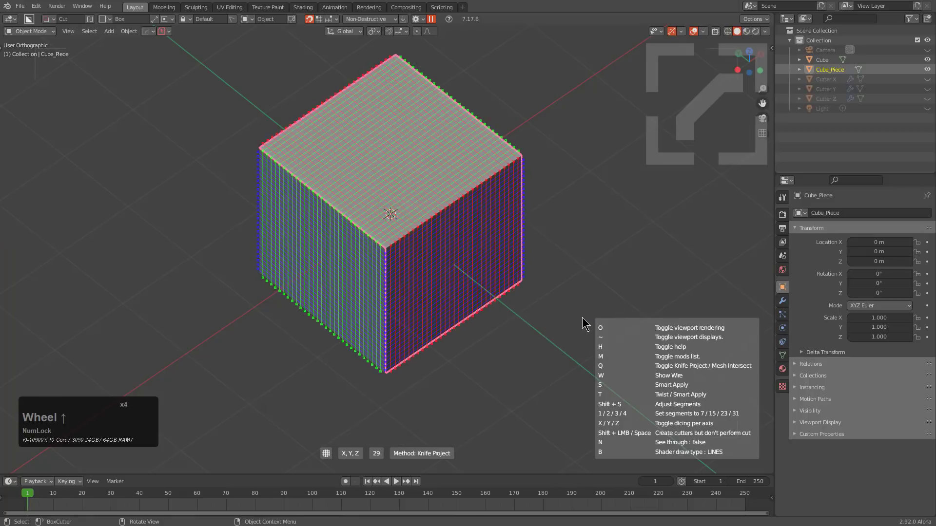
{"action": "left_click", "coordinate": [409, 286]}
- Try moving the diced piece away from the cube
{"action": "key", "text": "g"}
{"action": "right_click", "coordinate": [471, 212]}
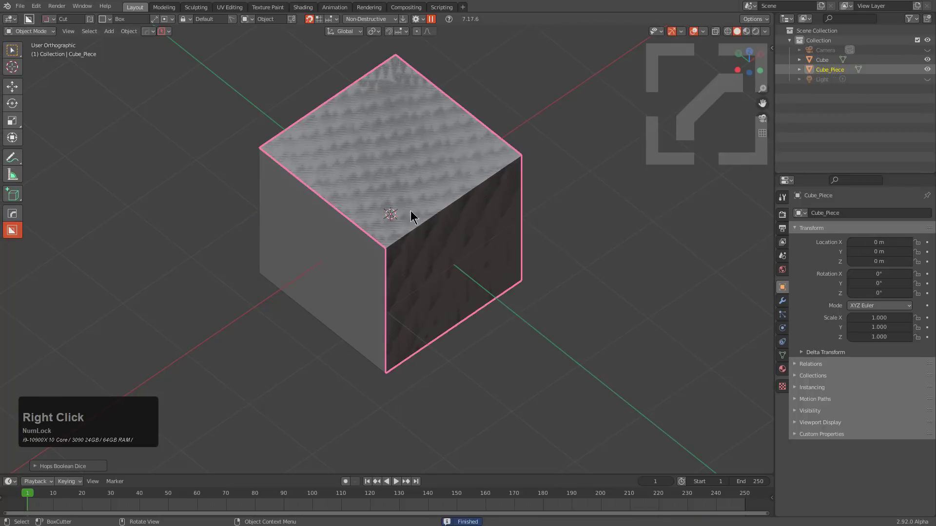
{"action": "key", "text": "g"}
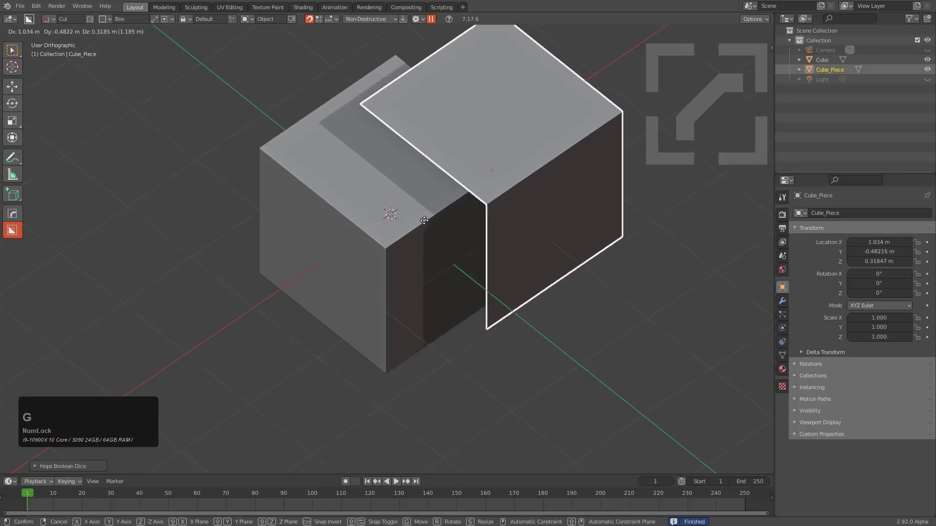
{"action": "right_click", "coordinate": [409, 237]}
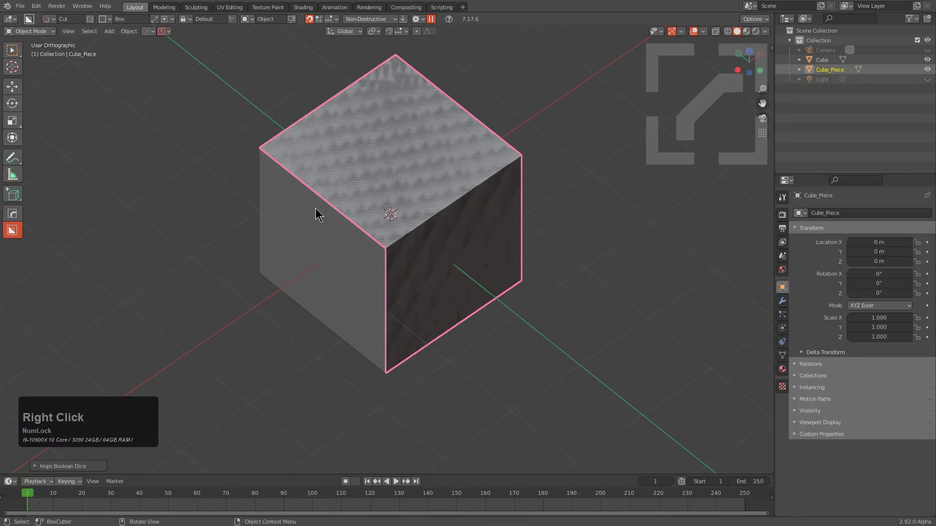
- Add a Cloth modifier to the diced piece and start the simulation
{"action": "key", "text": "q"}
{"action": "mouse_move", "coordinate": [455, 166]}
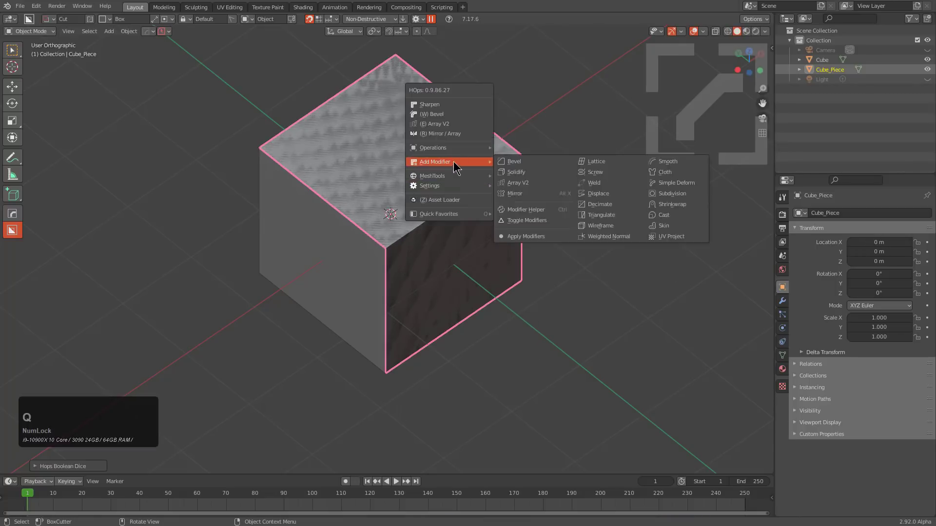
{"action": "left_click", "coordinate": [665, 172]}
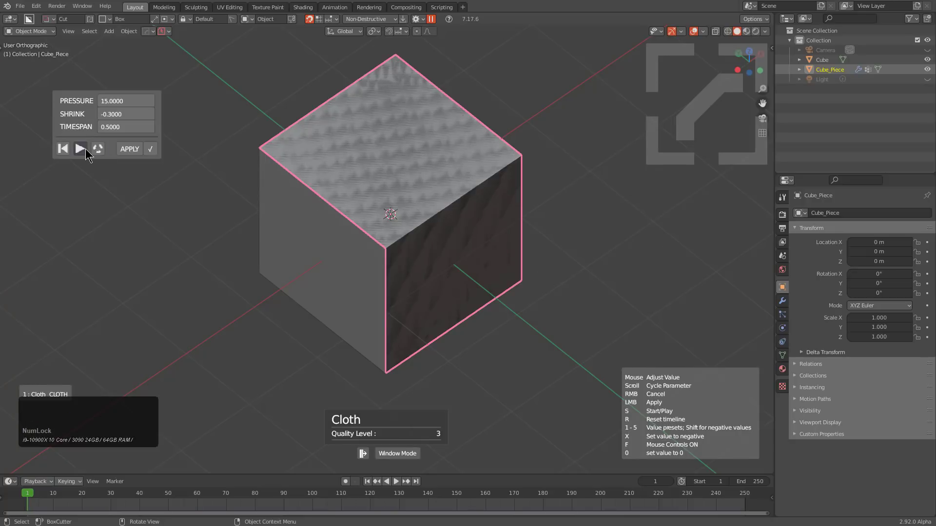
{"action": "left_click", "coordinate": [83, 150]}
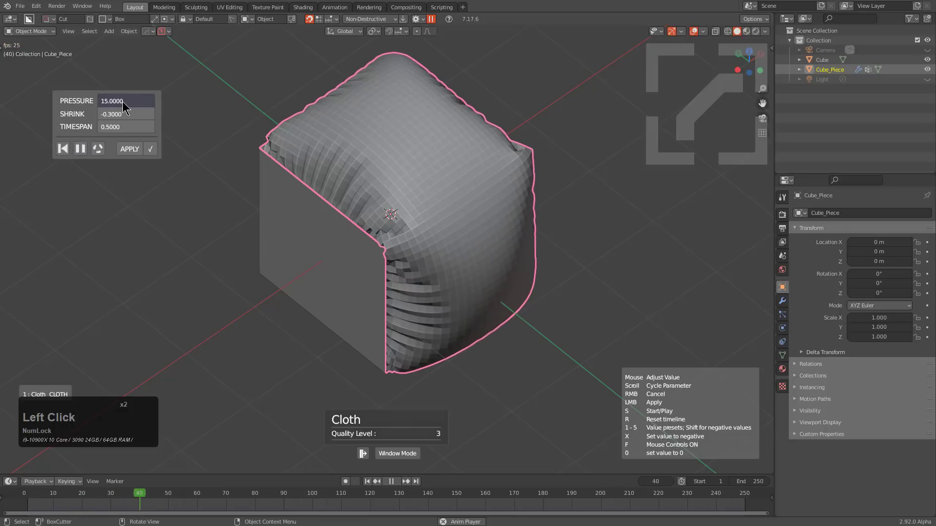
- Set the cloth's shrink to -0.9 while the simulation plays
{"action": "scroll", "coordinate": [112, 116], "scroll_direction": "down", "scroll_amount": 4}
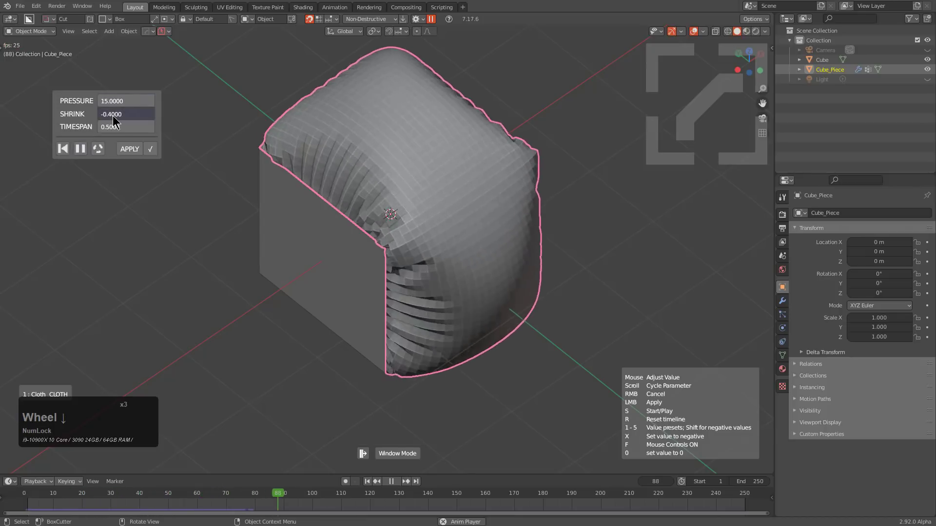
{"action": "scroll", "coordinate": [113, 115], "scroll_direction": "down", "scroll_amount": 14}
{"action": "scroll", "coordinate": [113, 115], "scroll_direction": "up", "scroll_amount": 5}
{"action": "scroll", "coordinate": [113, 116], "scroll_direction": "up", "scroll_amount": 7}
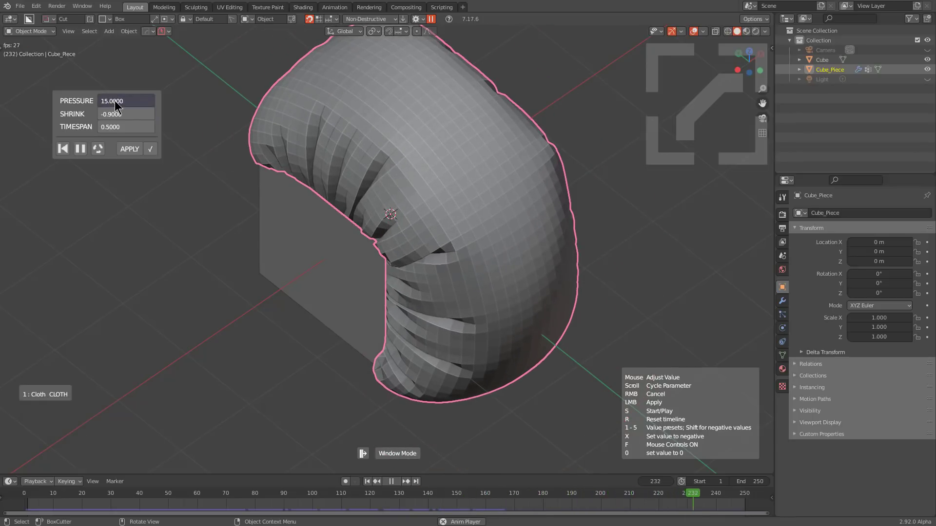
- Cycle the cloth's pressure through the value presets up to 5 and back down to 1
{"action": "key", "text": "1"}
{"action": "key", "text": "2"}
{"action": "key", "text": "3"}
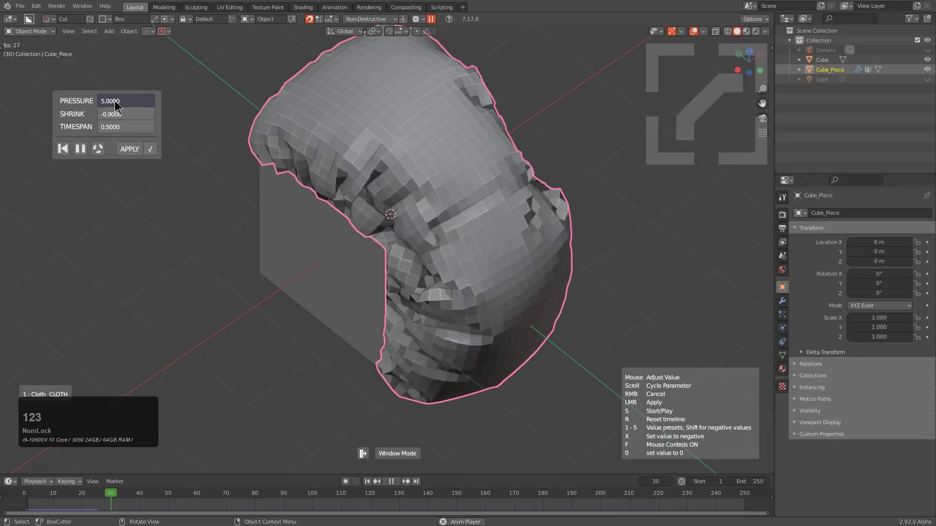
{"action": "key", "text": "3"}
{"action": "key", "text": "2"}
{"action": "key", "text": "1"}
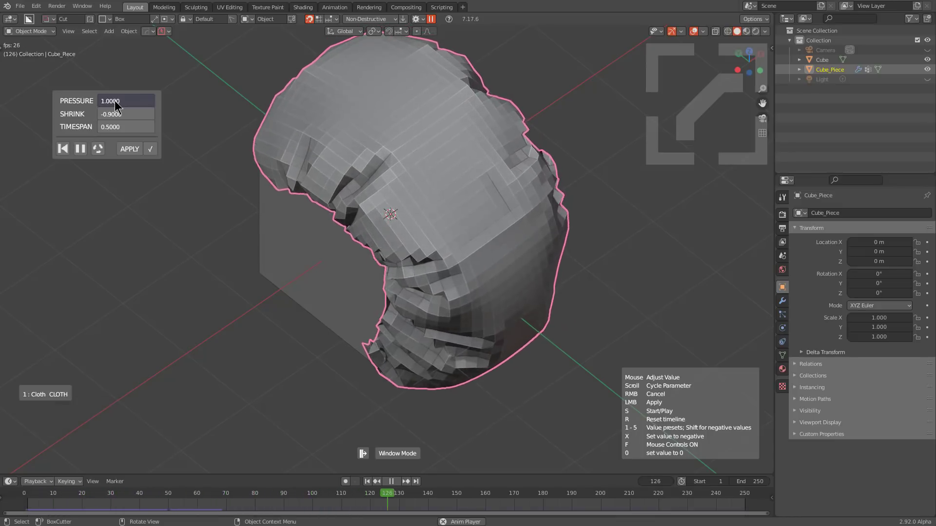
- Pause and resume the cloth simulation with its looping option enabled, varying the pressure up to 8 and back to 1
{"action": "left_click", "coordinate": [84, 149]}
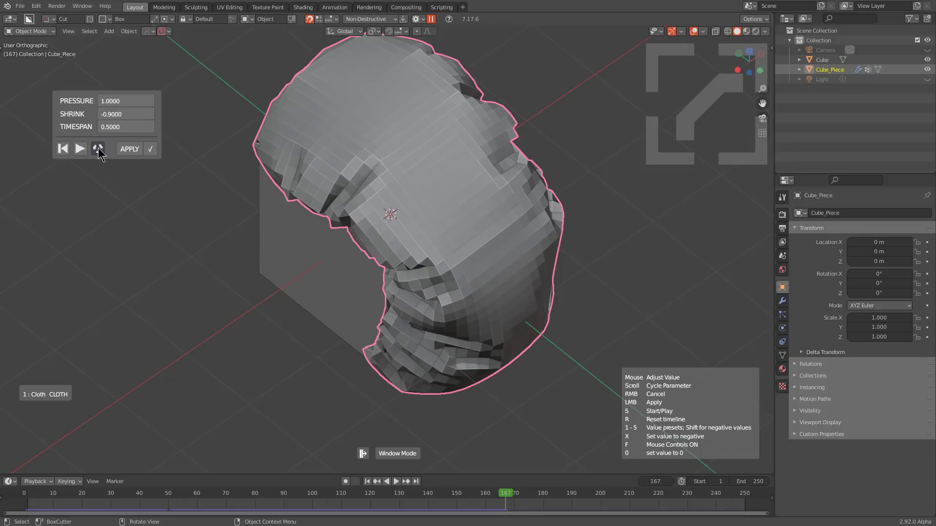
{"action": "double_click", "coordinate": [98, 149]}
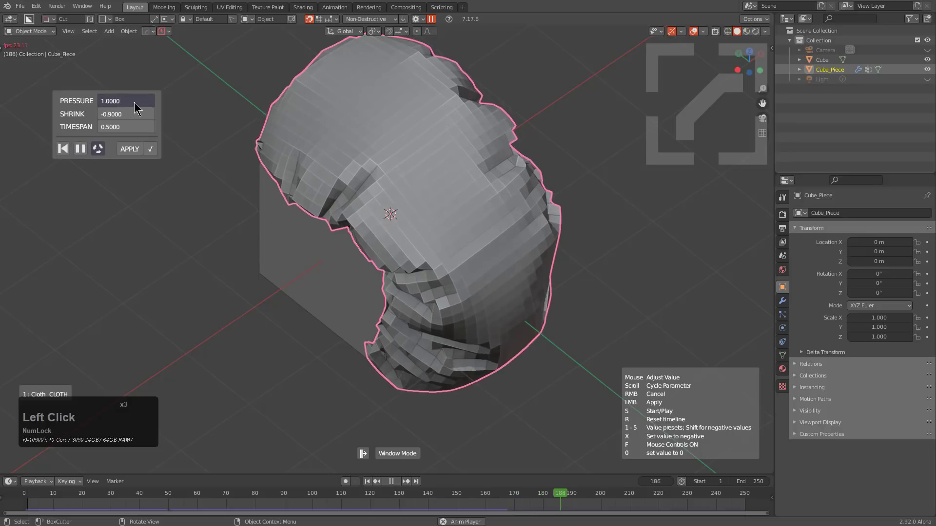
{"action": "scroll", "coordinate": [138, 108], "scroll_direction": "up", "scroll_amount": 2}
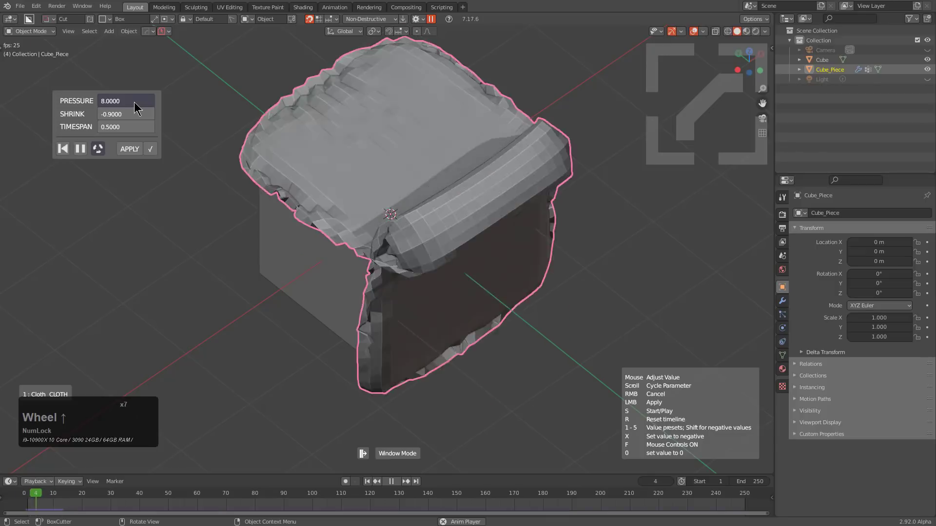
{"action": "scroll", "coordinate": [138, 109], "scroll_direction": "up", "scroll_amount": 1}
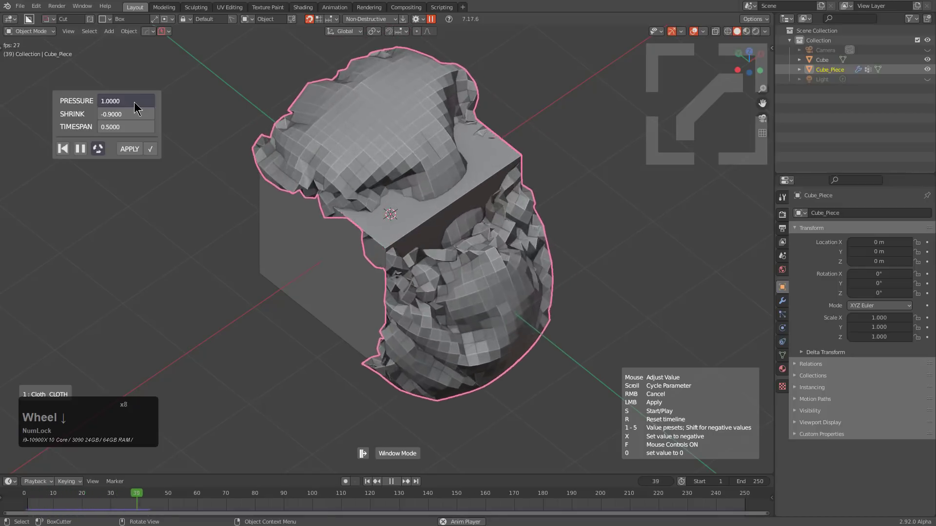
- Turn off the cloth simulation's looping and raise the pressure to 5 while it plays
{"action": "scroll", "coordinate": [136, 107], "scroll_direction": "up", "scroll_amount": 1}
{"action": "left_click", "coordinate": [97, 148]}
{"action": "scroll", "coordinate": [130, 100], "scroll_direction": "up", "scroll_amount": 1}
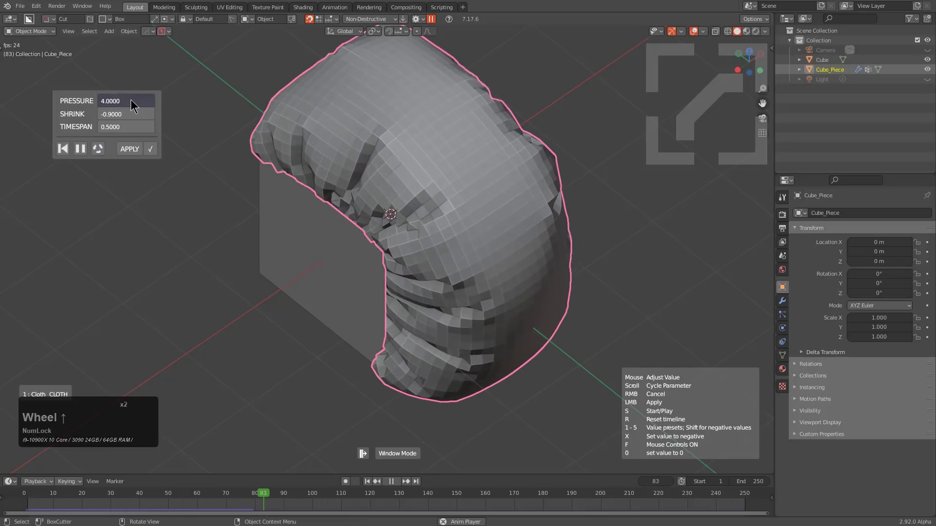
{"action": "scroll", "coordinate": [131, 100], "scroll_direction": "up", "scroll_amount": 1}
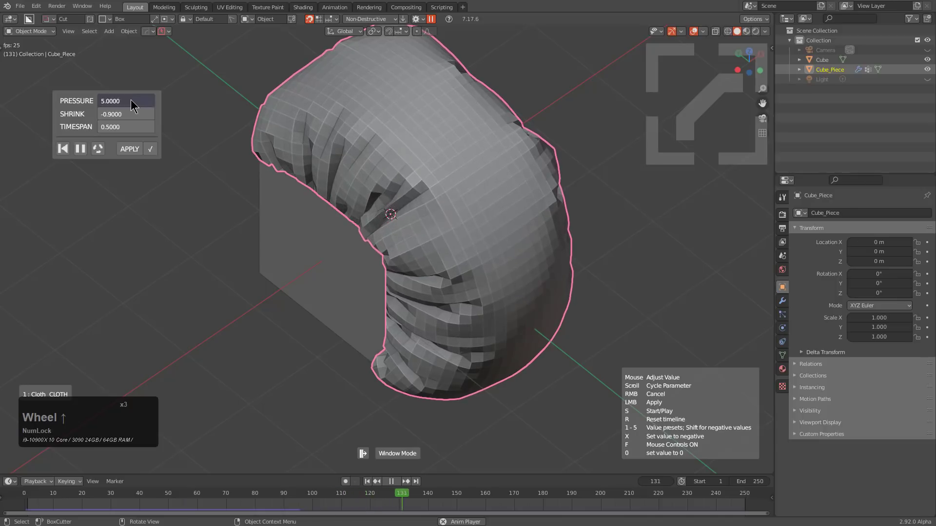
- Vary the cloth's shrink between -1.7 and -0.6 during playback, settling at -0.85
{"action": "scroll", "coordinate": [124, 113], "scroll_direction": "down", "scroll_amount": 5}
{"action": "scroll", "coordinate": [124, 113], "scroll_direction": "down", "scroll_amount": 11}
{"action": "scroll", "coordinate": [124, 113], "scroll_direction": "up", "scroll_amount": 8}
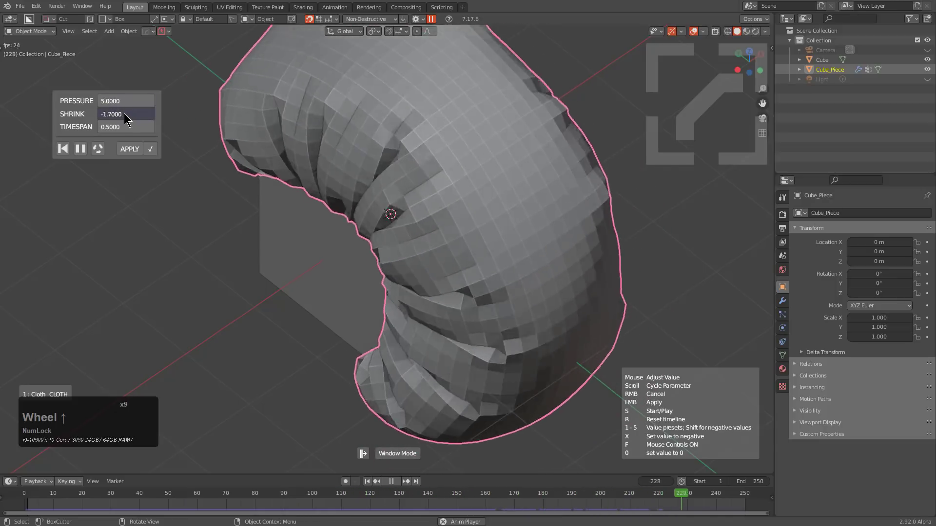
{"action": "scroll", "coordinate": [124, 113], "scroll_direction": "down", "scroll_amount": 5, "text": "shift"}
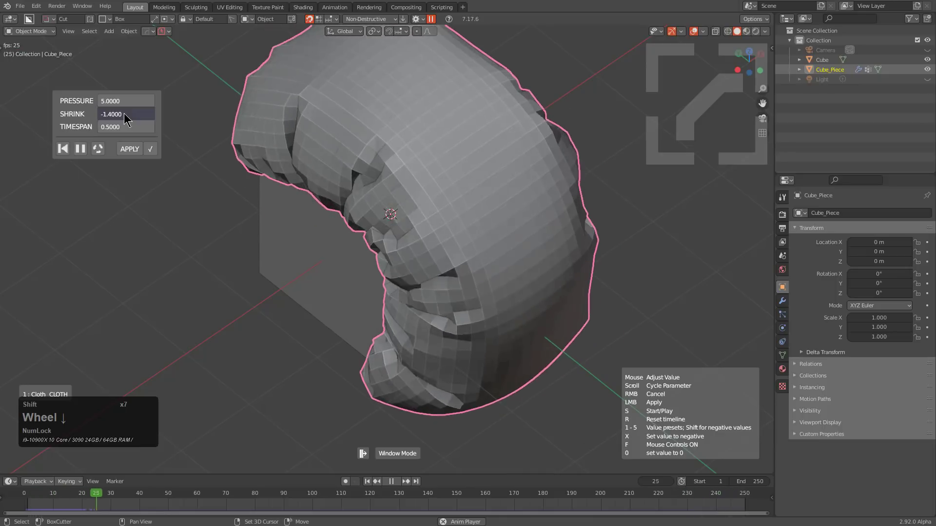
{"action": "scroll", "coordinate": [124, 113], "scroll_direction": "up", "scroll_amount": 2, "text": "shift"}
{"action": "scroll", "coordinate": [123, 113], "scroll_direction": "down", "scroll_amount": 7, "text": "shift"}
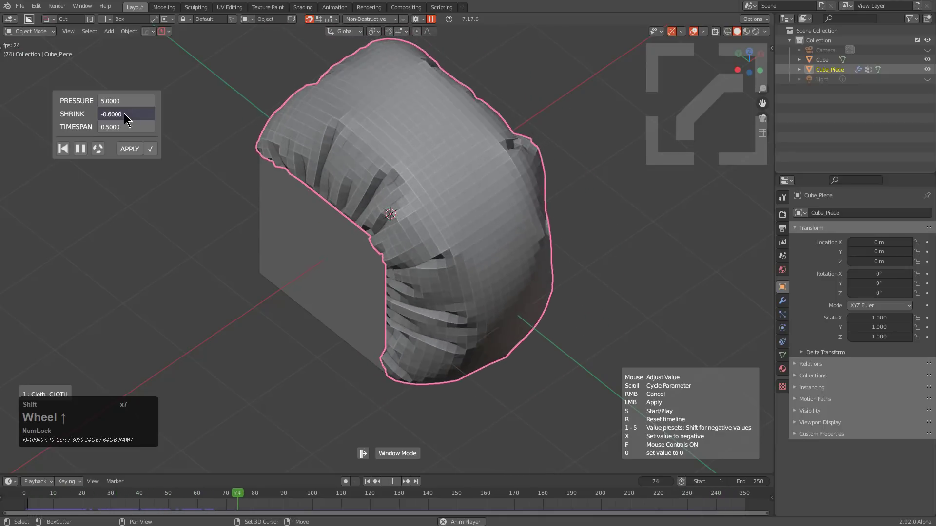
{"action": "scroll", "coordinate": [123, 113], "scroll_direction": "down", "scroll_amount": 6}
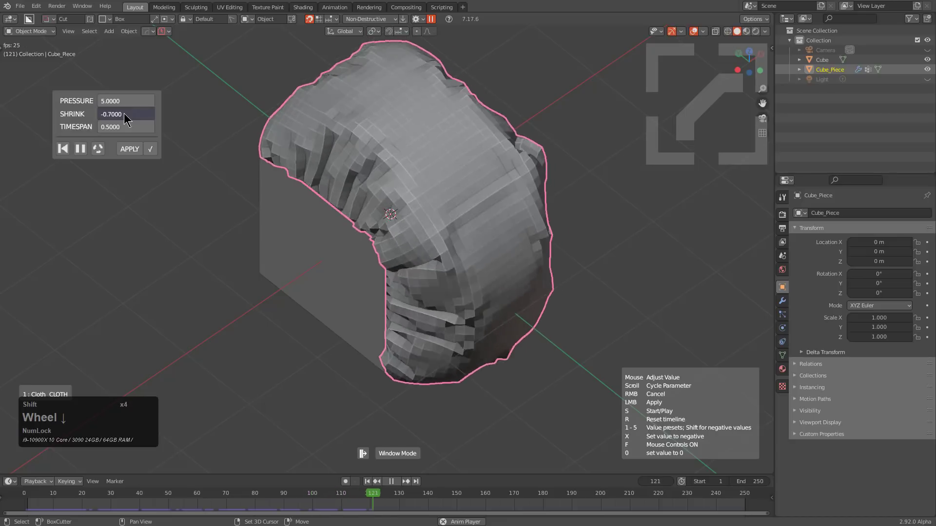
- Pause the cloth simulation and apply its current shape to the piece
{"action": "left_click", "coordinate": [80, 149]}
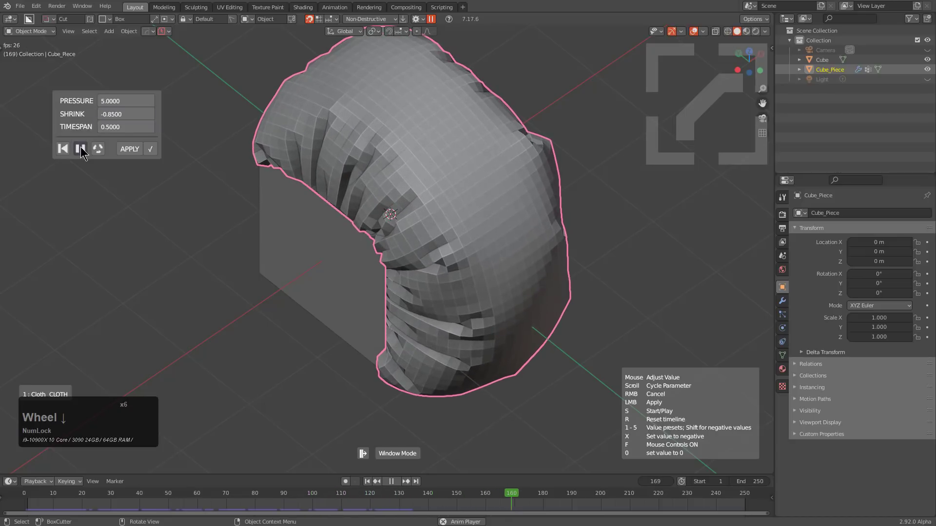
{"action": "left_click", "coordinate": [129, 149]}
{"action": "left_click", "coordinate": [129, 149]}
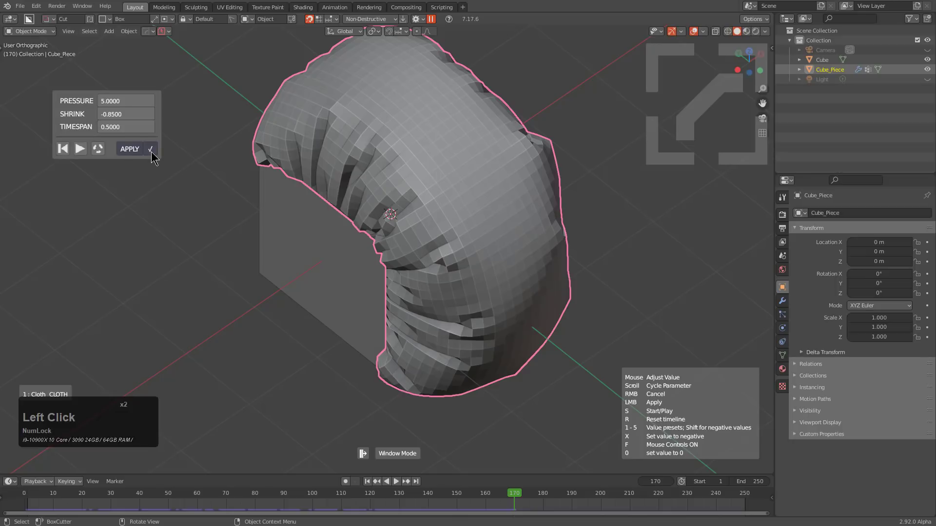
{"action": "left_click", "coordinate": [151, 149]}
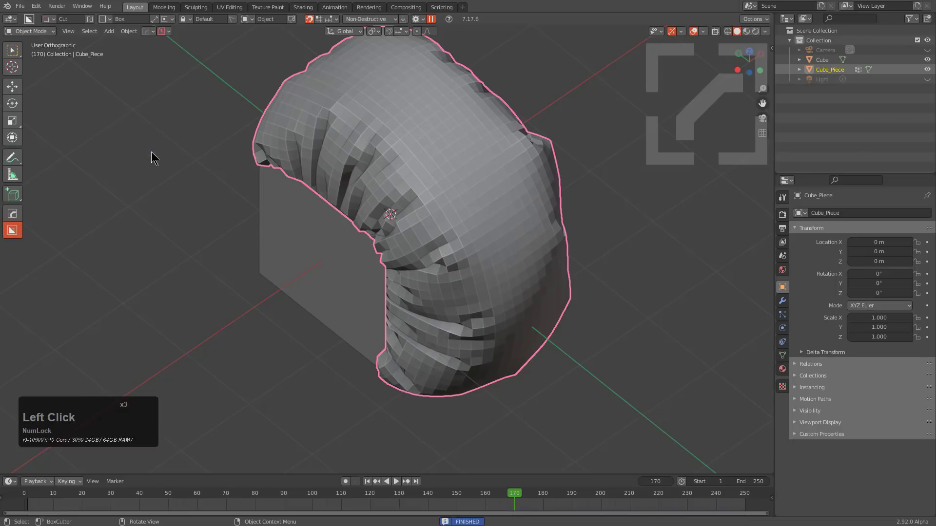
- Add a level 1 Subdivision modifier to smooth the applied cloth piece
{"action": "left_click", "coordinate": [783, 301]}
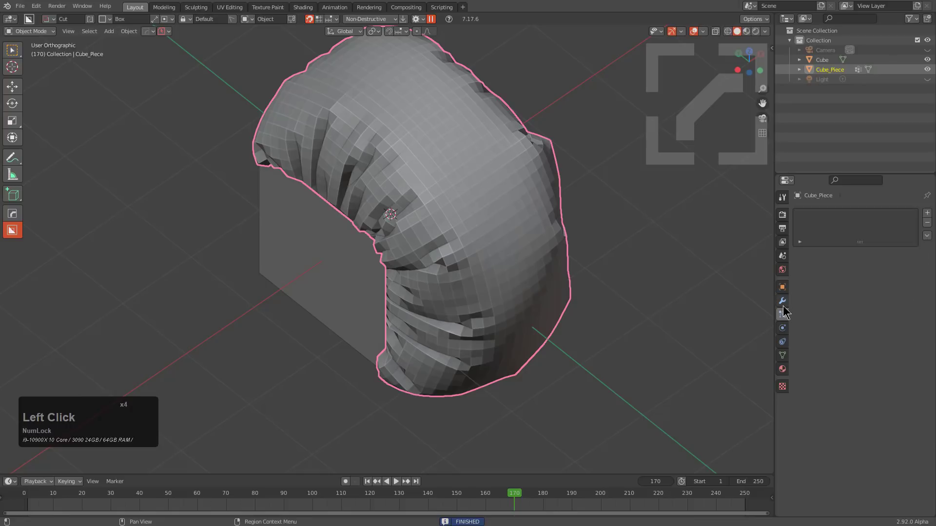
{"action": "key", "text": "ctrl+1"}
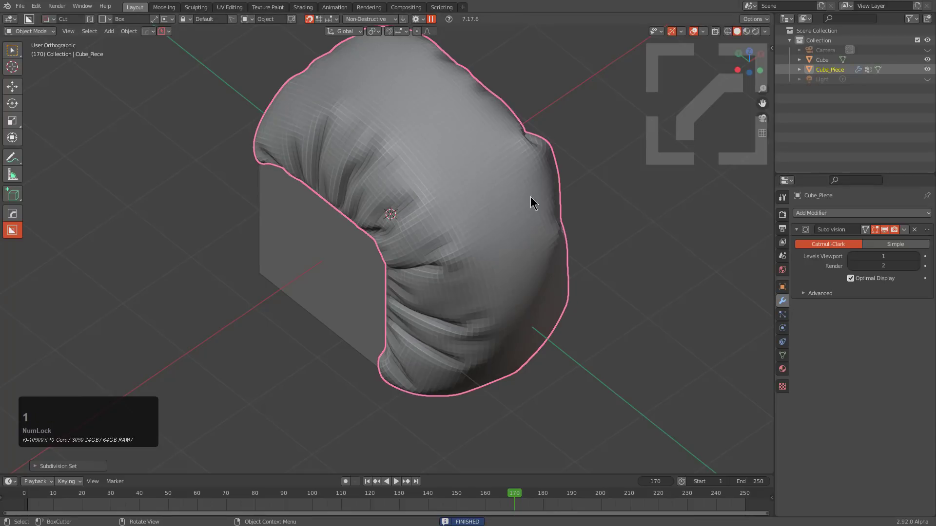
{"action": "key", "text": "ctrl+grave"}
{"action": "left_click", "coordinate": [476, 217]}
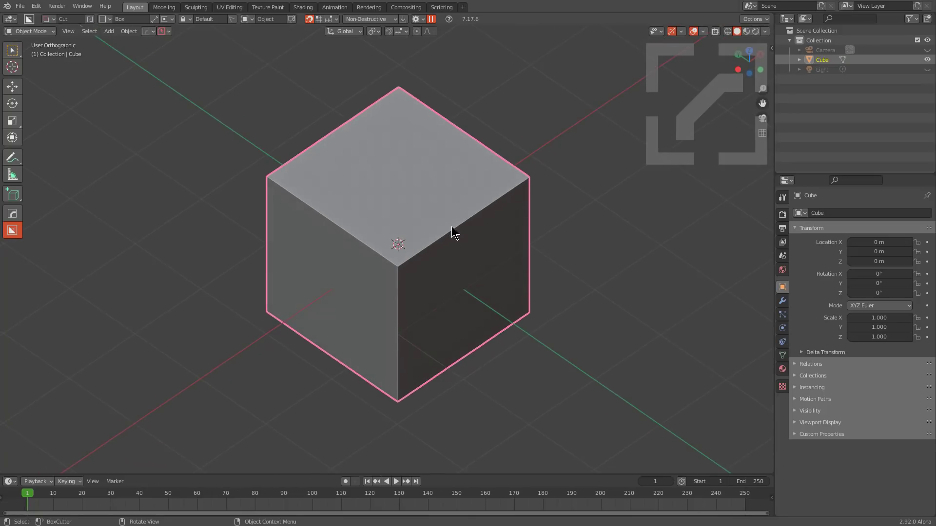
- Extract the fresh cube's top face as a separate piece
{"action": "key", "text": "Tab"}
{"action": "left_click", "coordinate": [451, 226]}
{"action": "key", "text": "q"}
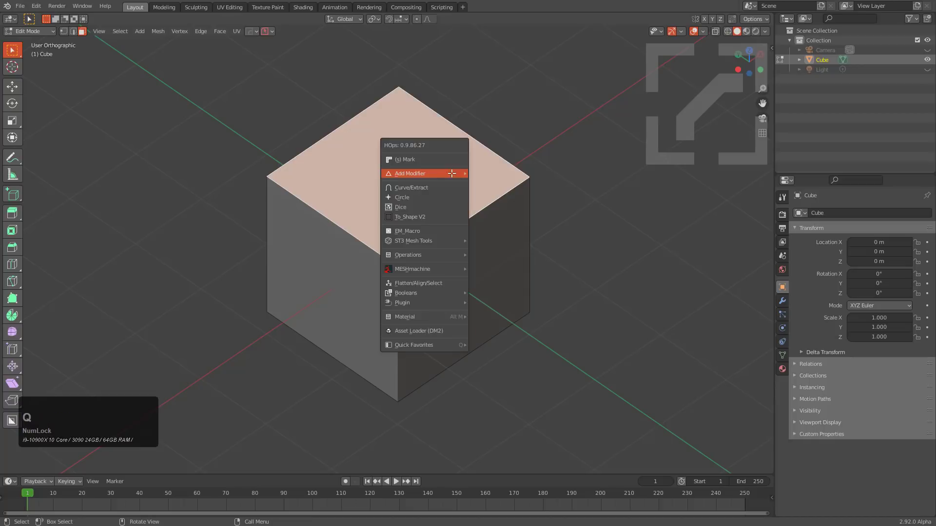
{"action": "left_click", "coordinate": [426, 190]}
- Dice the extracted top piece along X and Y only, using 23 segments and the Knife Project method
{"action": "key", "text": "q"}
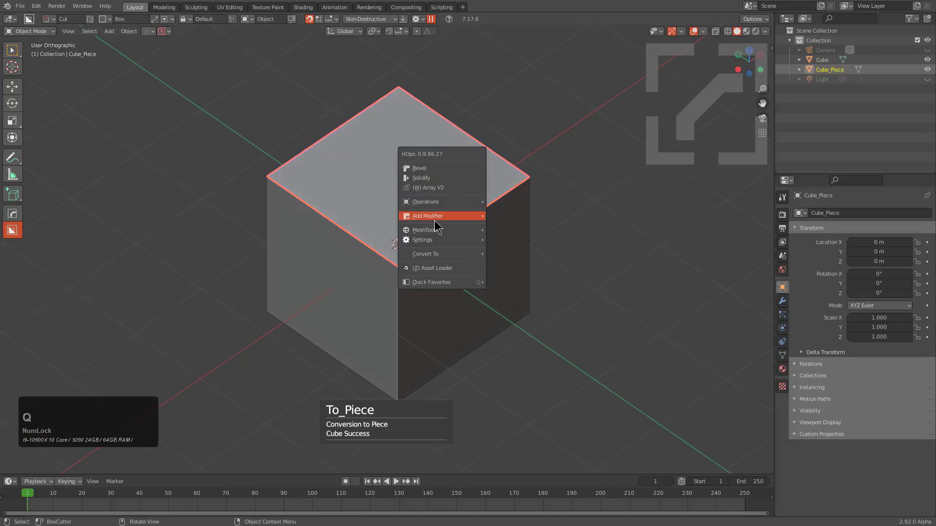
{"action": "mouse_move", "coordinate": [429, 230]}
{"action": "left_click", "coordinate": [509, 256]}
{"action": "scroll", "coordinate": [509, 257], "scroll_direction": "up", "scroll_amount": 2}
{"action": "key", "text": "z"}
{"action": "scroll", "coordinate": [509, 256], "scroll_direction": "down", "scroll_amount": 5}
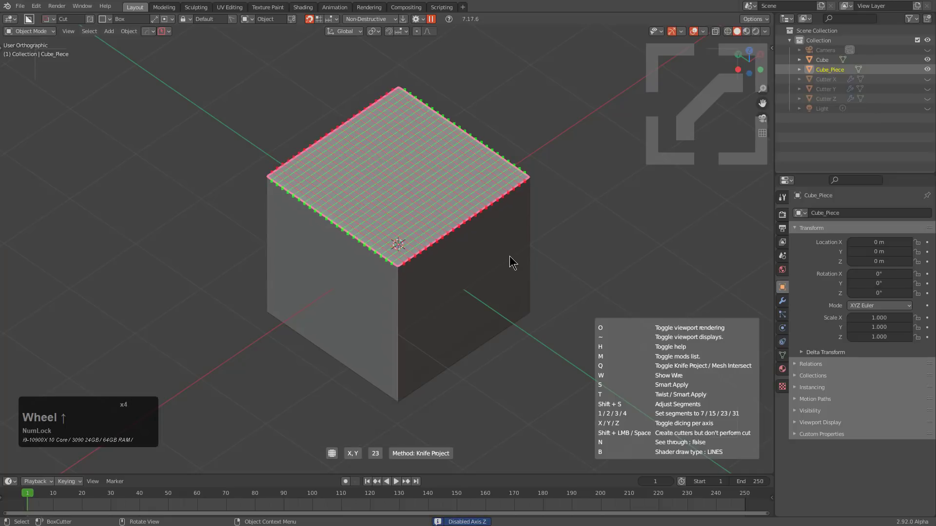
{"action": "left_click", "coordinate": [477, 196]}
- Add a Cloth modifier to the diced top piece and play its simulation with shrink set to -0.8
{"action": "key", "text": "q"}
{"action": "mouse_move", "coordinate": [421, 136]}
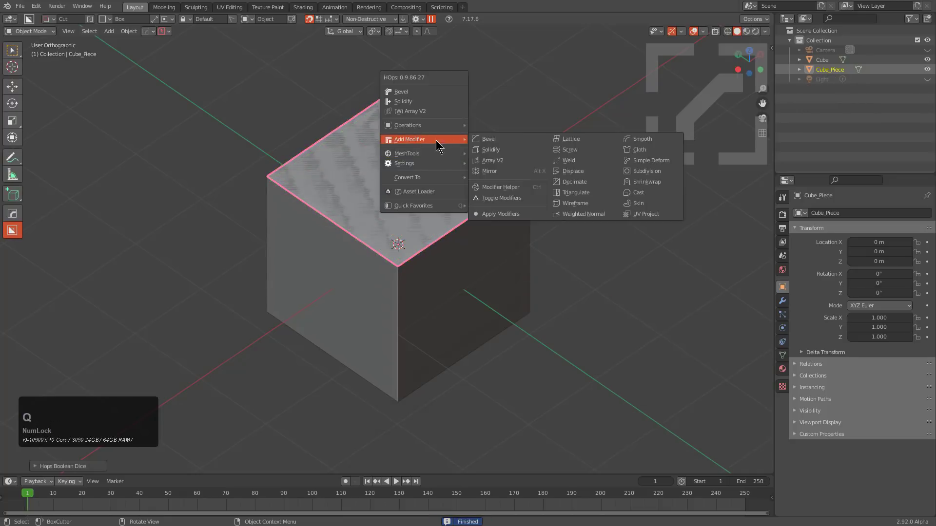
{"action": "left_click", "coordinate": [639, 150]}
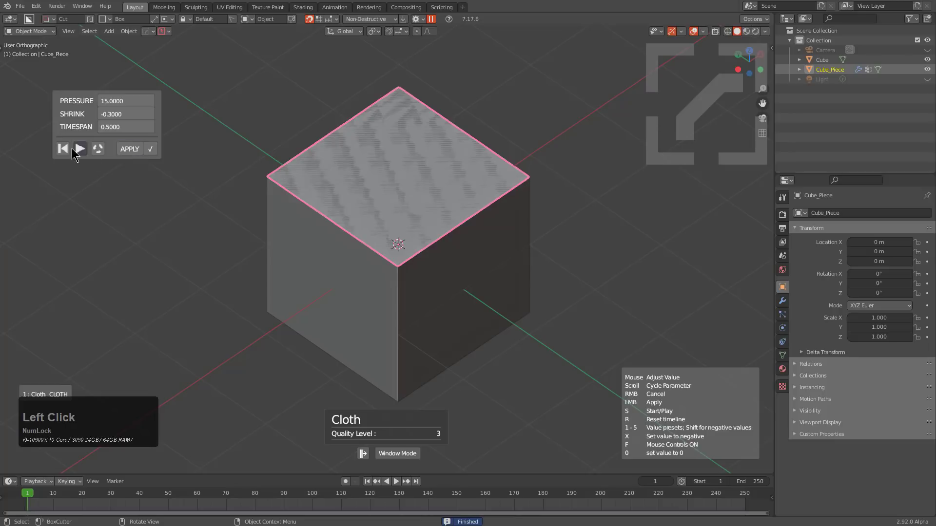
{"action": "left_click", "coordinate": [80, 148]}
{"action": "scroll", "coordinate": [124, 115], "scroll_direction": "up", "scroll_amount": 1}
{"action": "scroll", "coordinate": [125, 115], "scroll_direction": "down", "scroll_amount": 8}
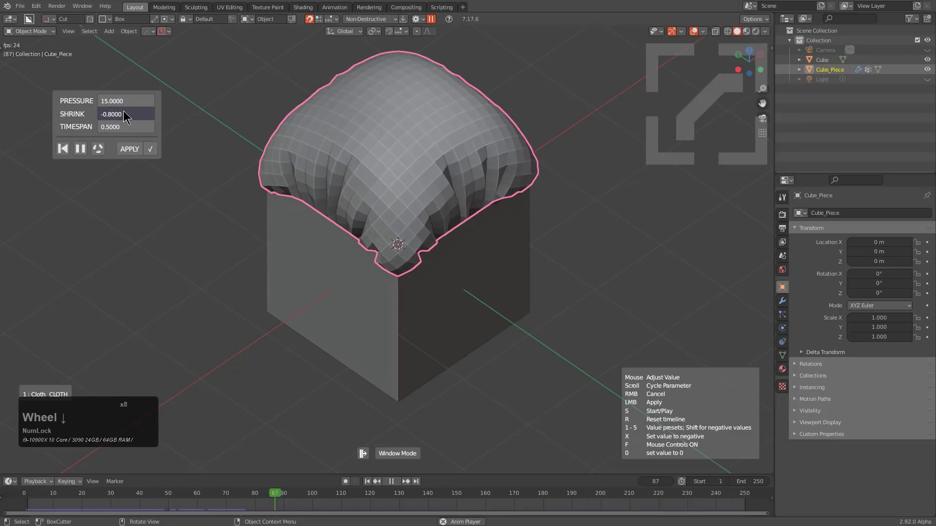
- Finish the cloth adjustment on the top piece and convert its visual geometry to mesh
{"action": "left_click", "coordinate": [130, 149]}
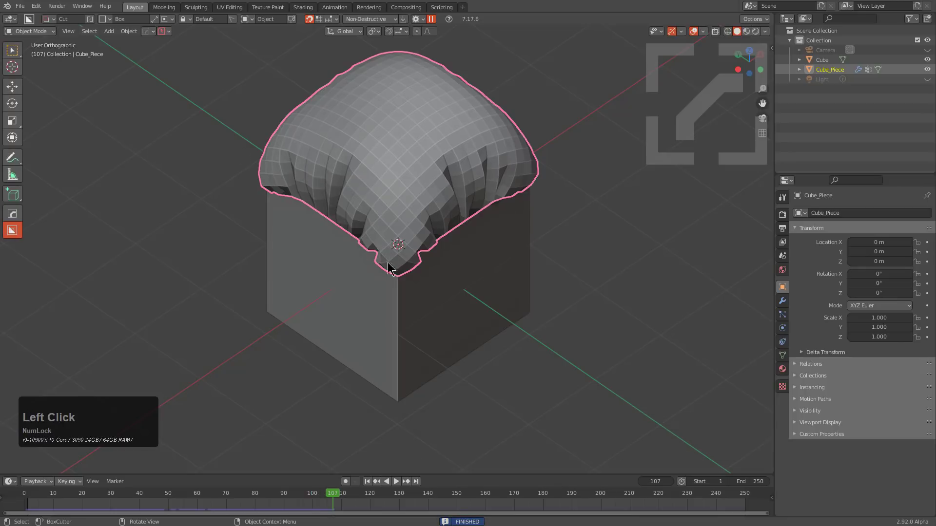
{"action": "key", "text": "ctrl+a"}
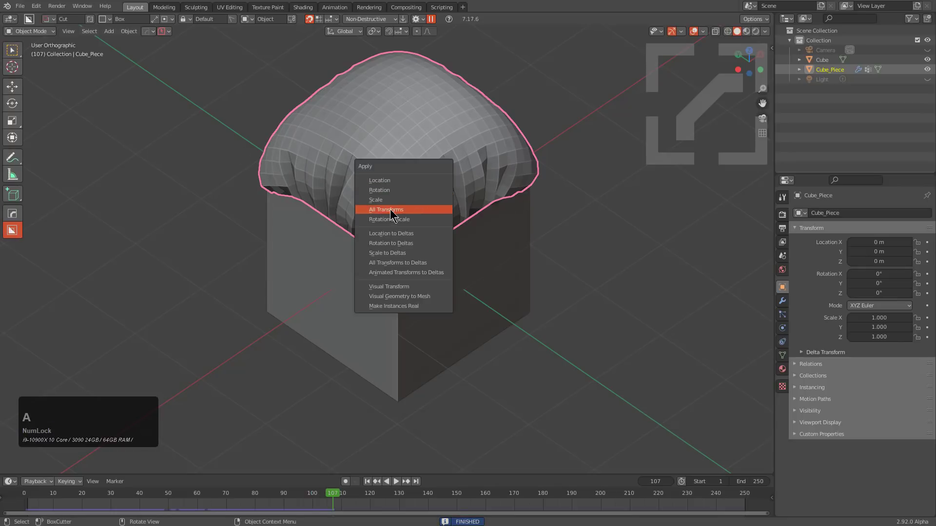
{"action": "left_click", "coordinate": [402, 297]}
{"action": "key", "text": "Tab"}
{"action": "middle_click_drag", "start_coordinate": [417, 305], "coordinate": [414, 292]}
{"action": "key", "text": "Tab"}
- Extract the cube's two adjacent front side faces as one separate piece
{"action": "left_click", "coordinate": [382, 277]}
{"action": "key", "text": "Tab"}
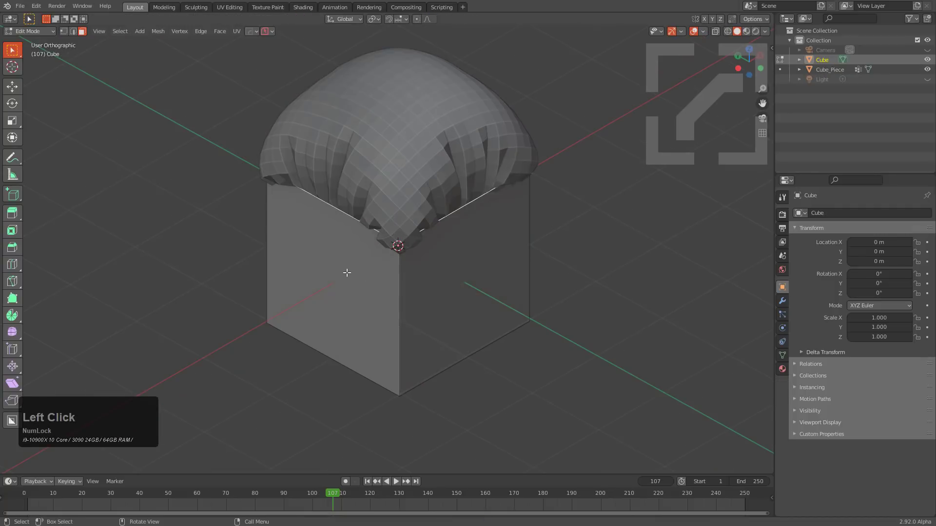
{"action": "left_click", "coordinate": [346, 272]}
{"action": "left_click", "coordinate": [445, 282], "text": "shift"}
{"action": "middle_click_drag", "start_coordinate": [444, 282], "coordinate": [439, 263]}
{"action": "key", "text": "q"}
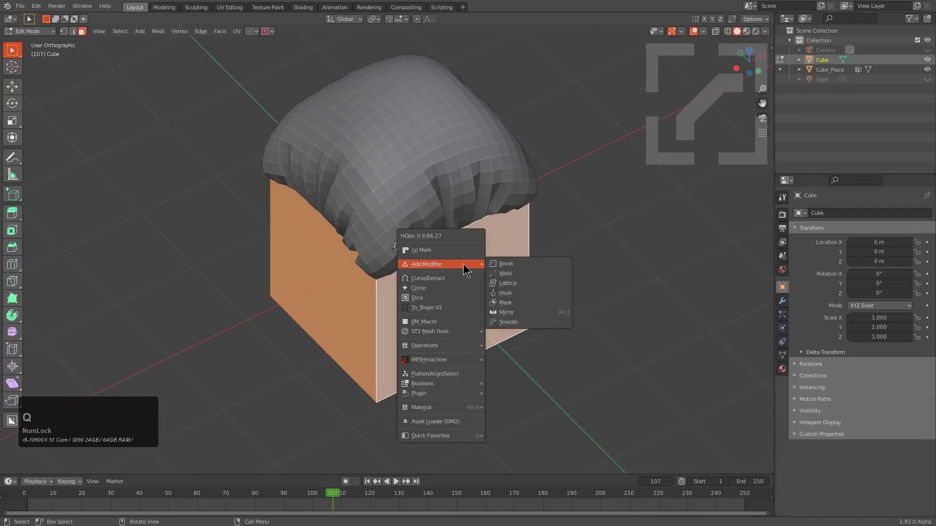
{"action": "left_click", "coordinate": [442, 277]}
- Dice the extracted side piece along X, Y and Z with 34 segments
{"action": "key", "text": "q"}
{"action": "mouse_move", "coordinate": [439, 342]}
{"action": "left_click", "coordinate": [520, 386]}
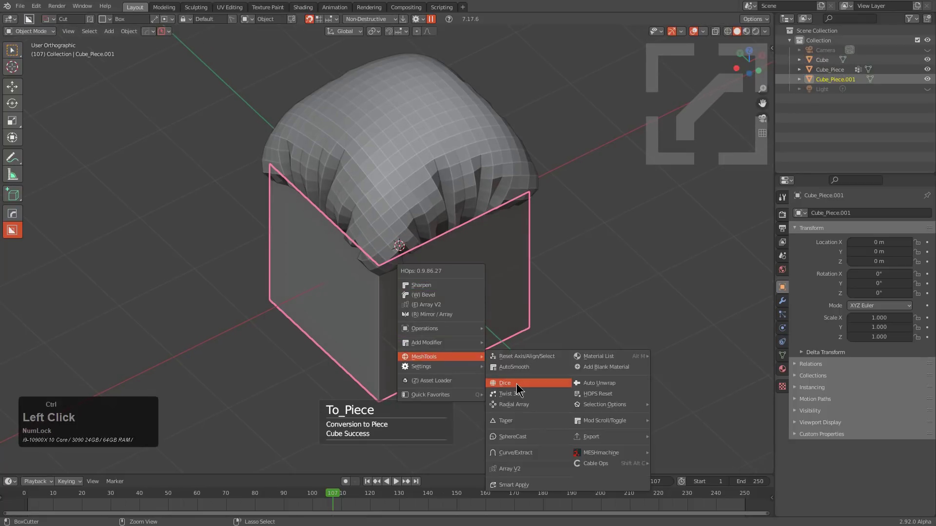
{"action": "scroll", "coordinate": [512, 378], "scroll_direction": "up", "scroll_amount": 5}
{"action": "scroll", "coordinate": [511, 378], "scroll_direction": "up", "scroll_amount": 4}
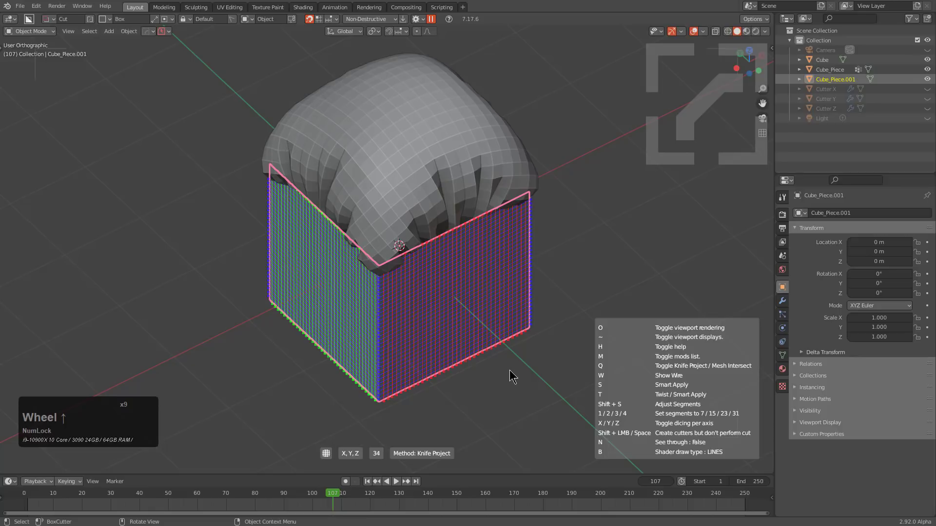
{"action": "left_click", "coordinate": [512, 378]}
- Add a Cloth modifier to the diced side piece, simulate it with shrink -0.9 and apply the result
{"action": "key", "text": "q"}
{"action": "mouse_move", "coordinate": [472, 226]}
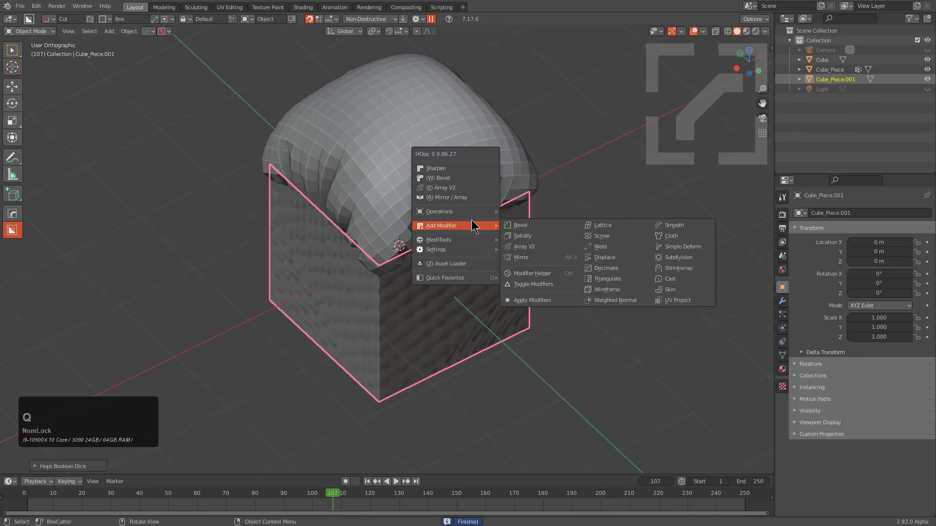
{"action": "left_click", "coordinate": [665, 236]}
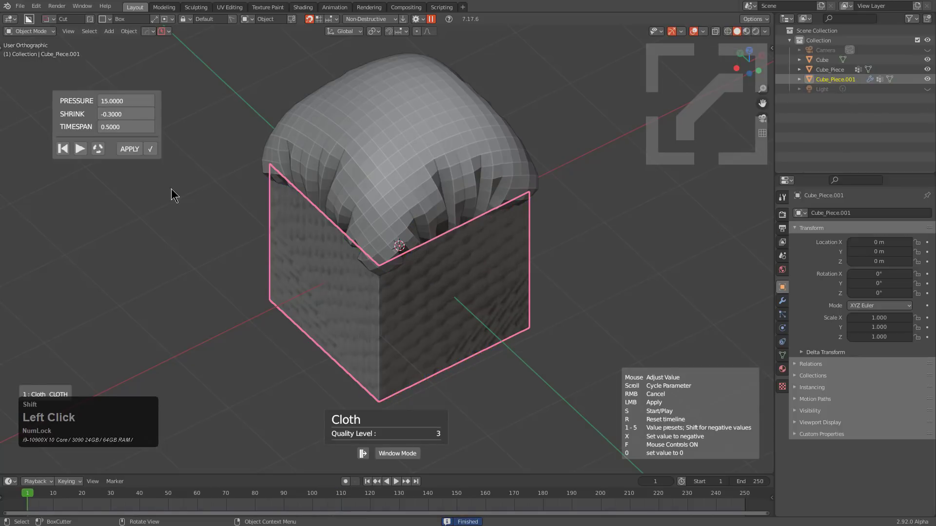
{"action": "left_click", "coordinate": [84, 151]}
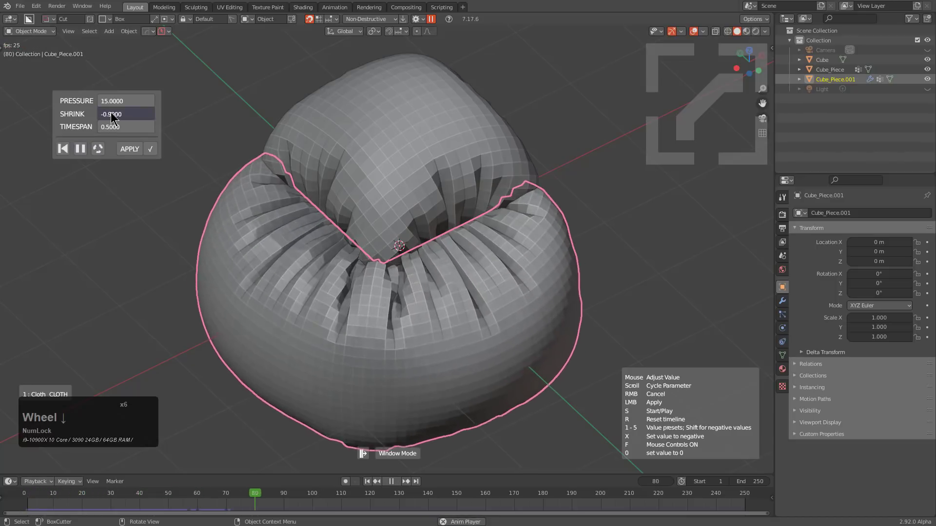
{"action": "scroll", "coordinate": [130, 107], "scroll_direction": "up", "scroll_amount": 1}
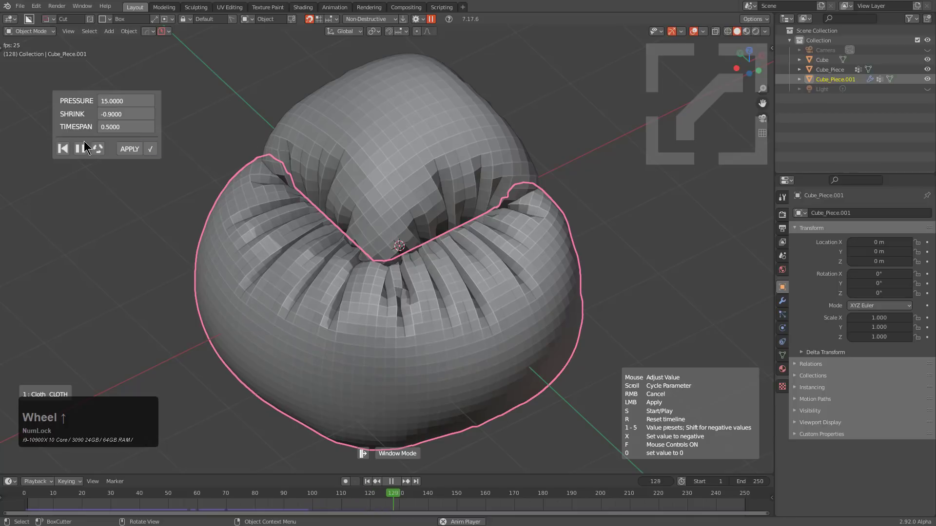
{"action": "left_click", "coordinate": [129, 149]}
{"action": "left_click", "coordinate": [150, 148]}
- Extract the cube's two remaining uncovered side faces as another separate piece
{"action": "middle_click_drag", "start_coordinate": [304, 185], "coordinate": [474, 250]}
{"action": "left_click", "coordinate": [363, 268]}
{"action": "key", "text": "Tab"}
{"action": "left_click", "coordinate": [349, 271], "text": "shift"}
{"action": "left_click", "coordinate": [409, 265], "text": "shift"}
{"action": "key", "text": "q"}
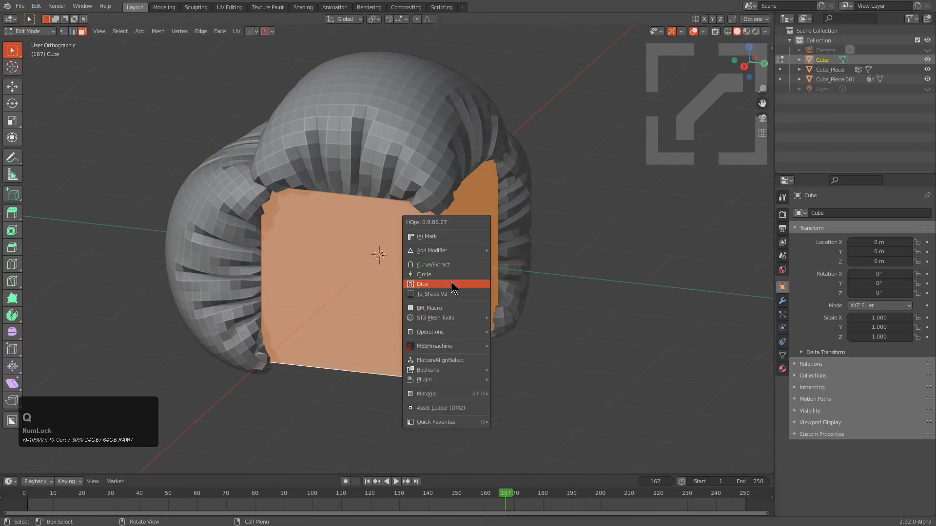
{"action": "left_click", "coordinate": [443, 261]}
- Dice the newly extracted rear piece along X, Y and Z with 43 segments
{"action": "key", "text": "q"}
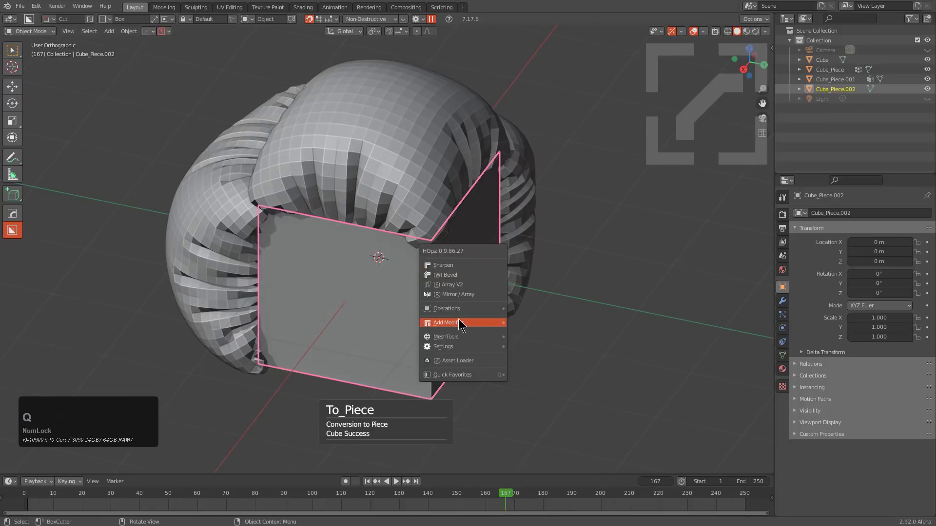
{"action": "mouse_move", "coordinate": [455, 337]}
{"action": "left_click", "coordinate": [530, 364]}
{"action": "scroll", "coordinate": [529, 357], "scroll_direction": "up", "scroll_amount": 5}
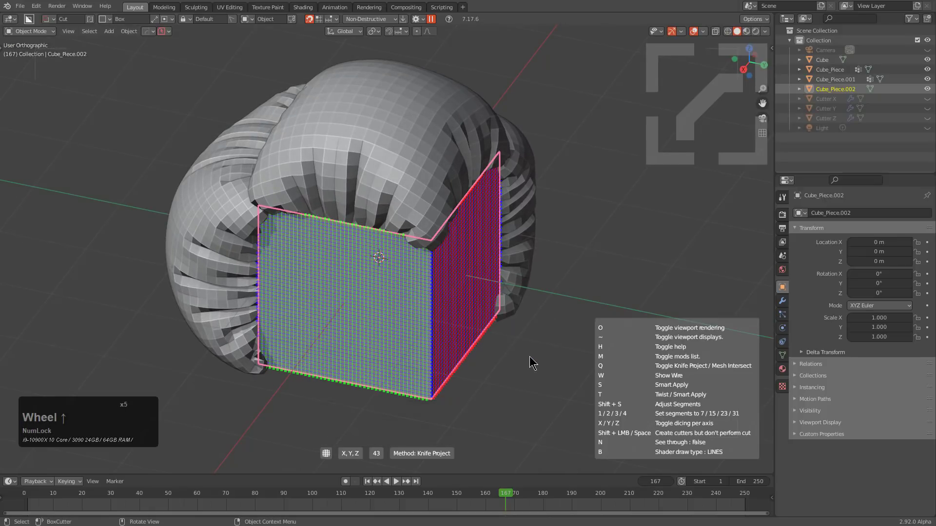
{"action": "left_click", "coordinate": [530, 358]}
- Add a Cloth modifier to the diced rear piece, play the simulation and set its shrinking factor to about -0.487
{"action": "key", "text": "q"}
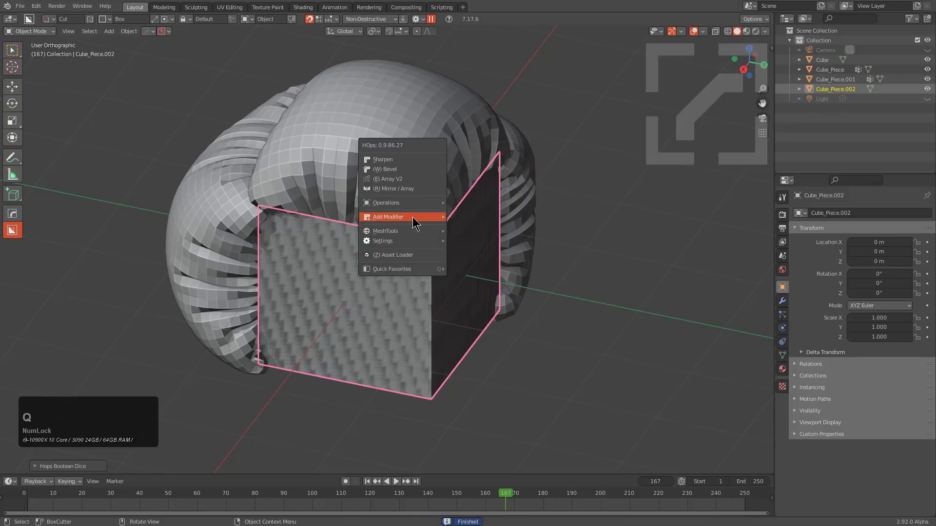
{"action": "mouse_move", "coordinate": [414, 224]}
{"action": "left_click", "coordinate": [617, 229]}
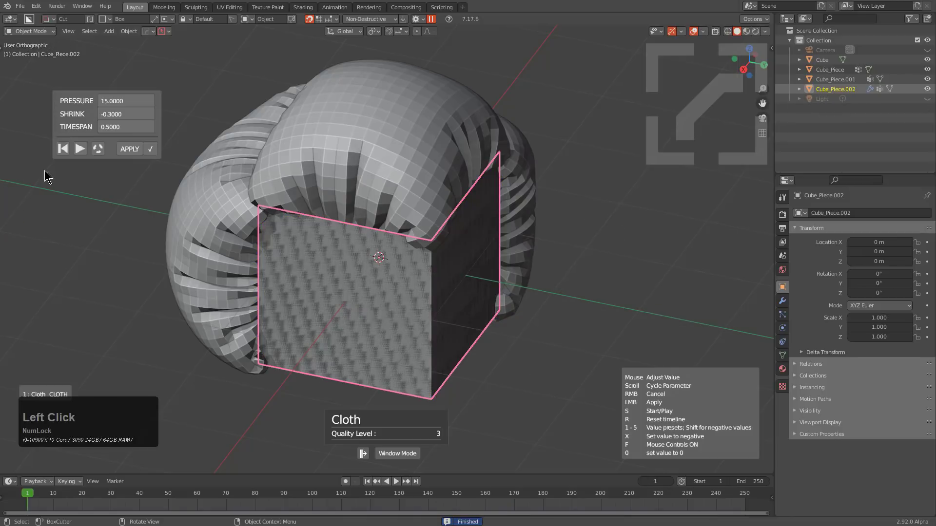
{"action": "left_click", "coordinate": [80, 149]}
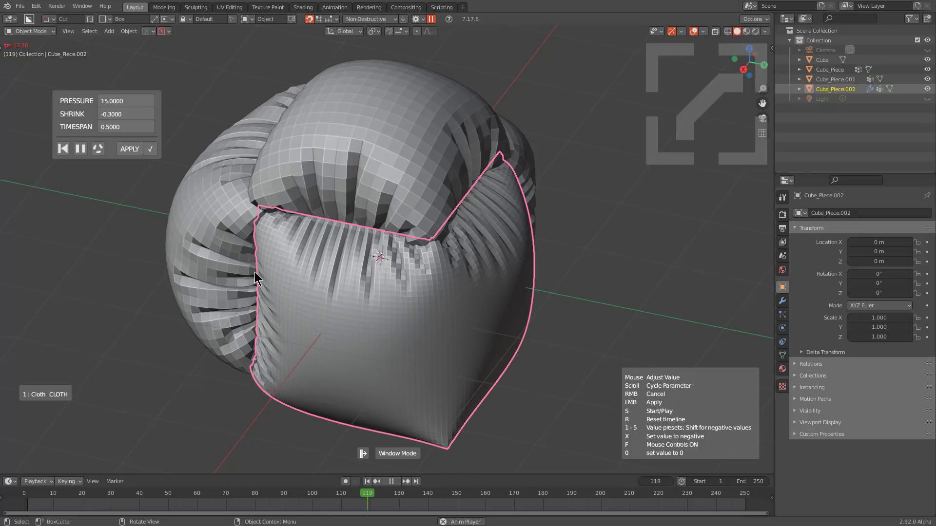
{"action": "key", "text": "f"}
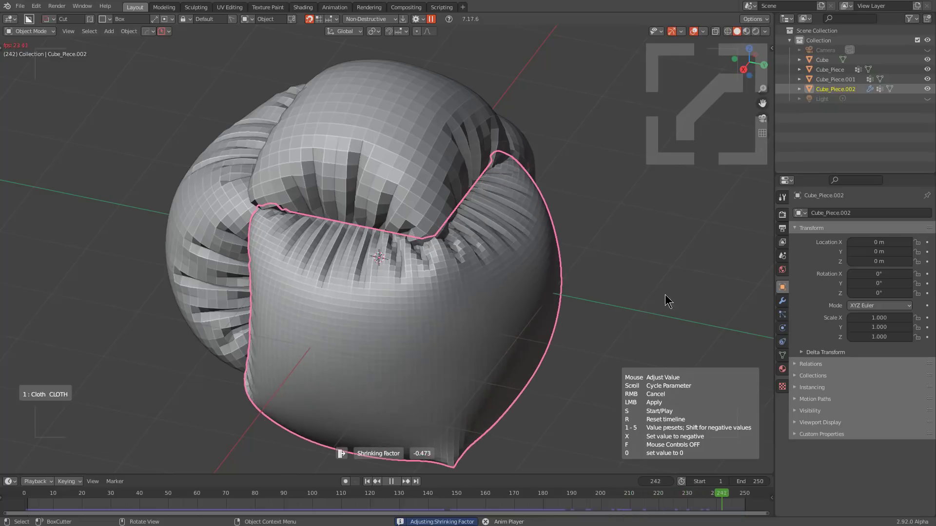
{"action": "scroll", "coordinate": [694, 300], "scroll_direction": "down", "scroll_amount": 1}
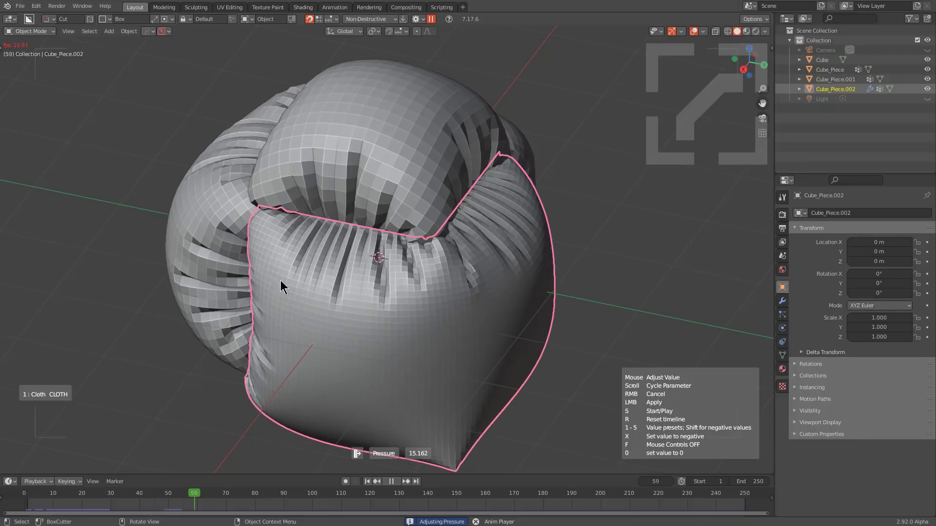
- Try cloth pressure presets 1, 2, 5 and 10 on the rear piece, settle on 5 and apply the simulation
{"action": "key", "text": "1"}
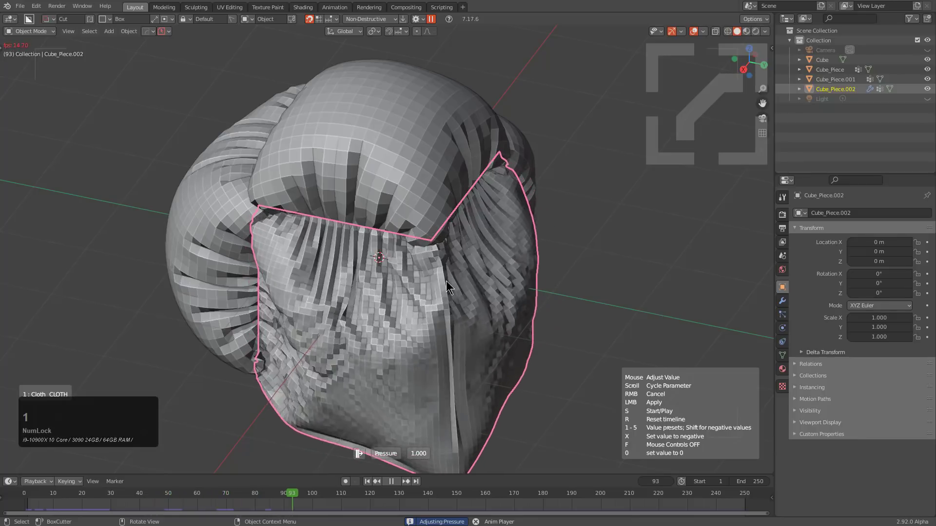
{"action": "key", "text": "2"}
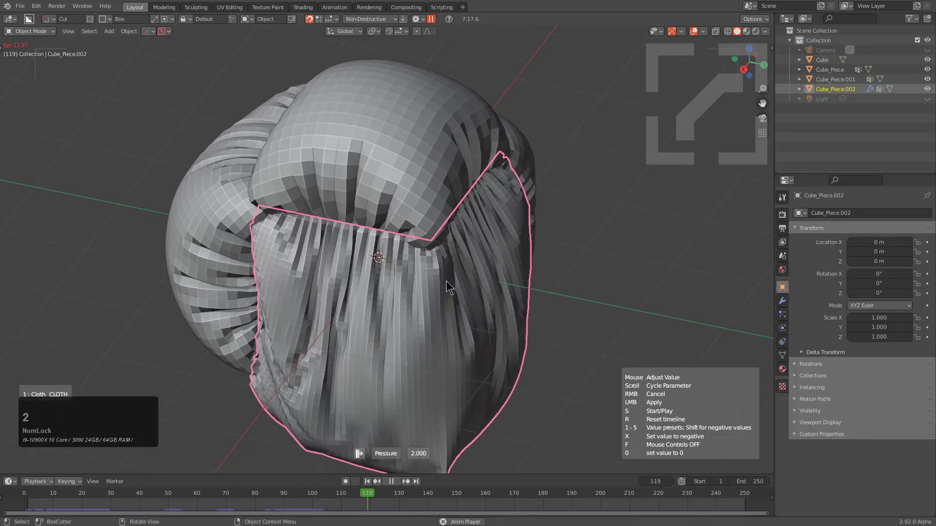
{"action": "key", "text": "3"}
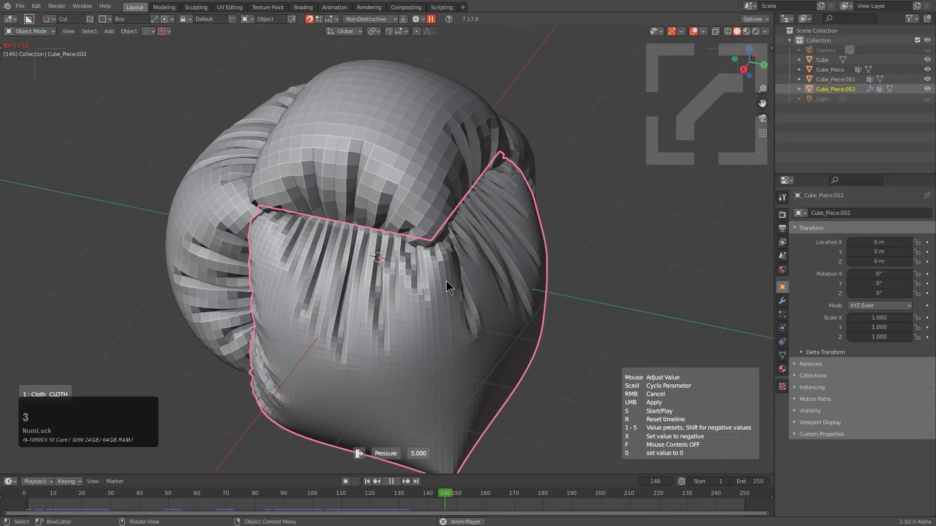
{"action": "key", "text": "4"}
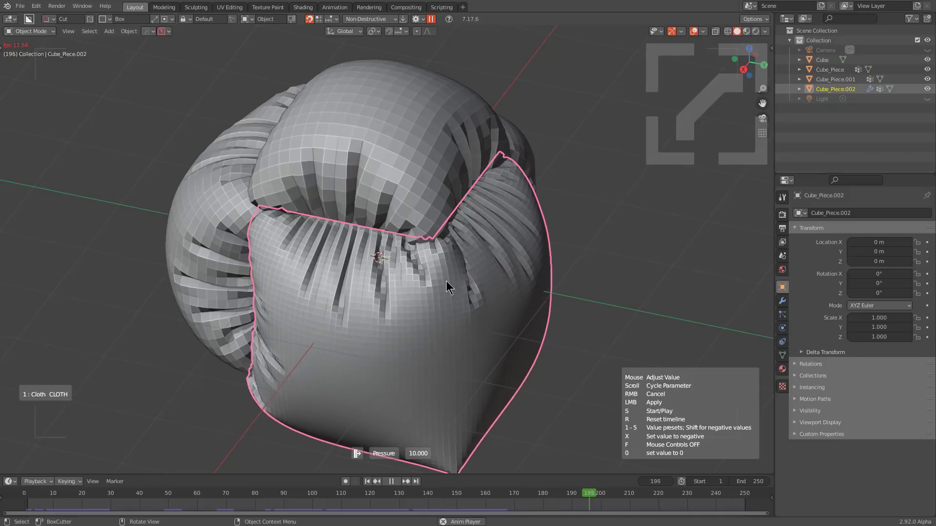
{"action": "key", "text": "f"}
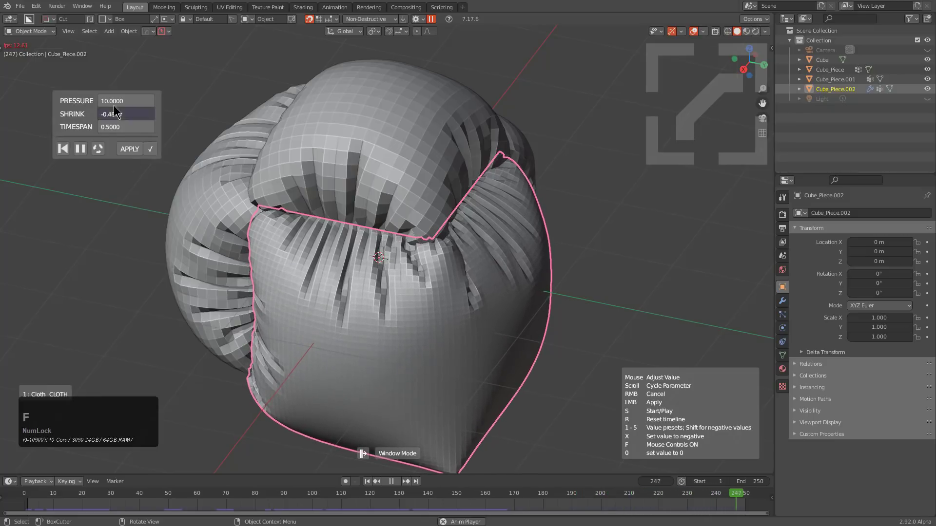
{"action": "key", "text": "1"}
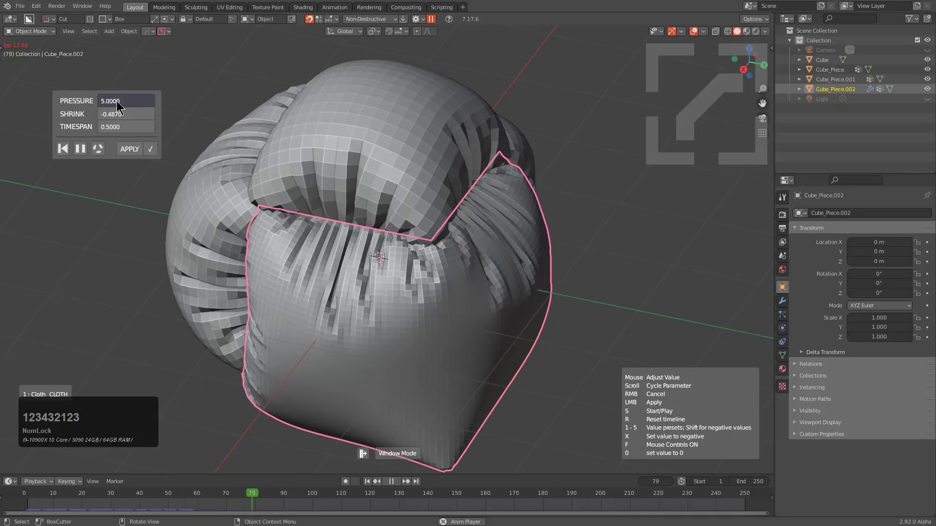
{"action": "left_click", "coordinate": [134, 148]}
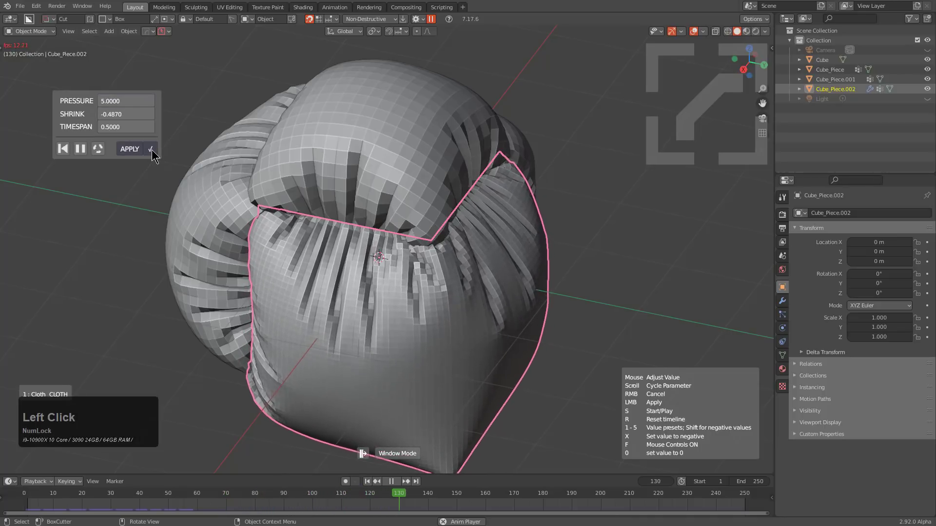
{"action": "left_click", "coordinate": [152, 152]}
- Add a Subdivision modifier to the inflated rear piece and shade it smooth
{"action": "mouse_move", "coordinate": [439, 320]}
{"action": "middle_mouse_down"}
{"action": "mouse_move", "coordinate": [455, 309]}
{"action": "mouse_move", "coordinate": [445, 305]}
{"action": "middle_mouse_up"}
{"action": "left_click", "coordinate": [783, 303]}
{"action": "key", "text": "q"}
{"action": "mouse_move", "coordinate": [429, 300]}
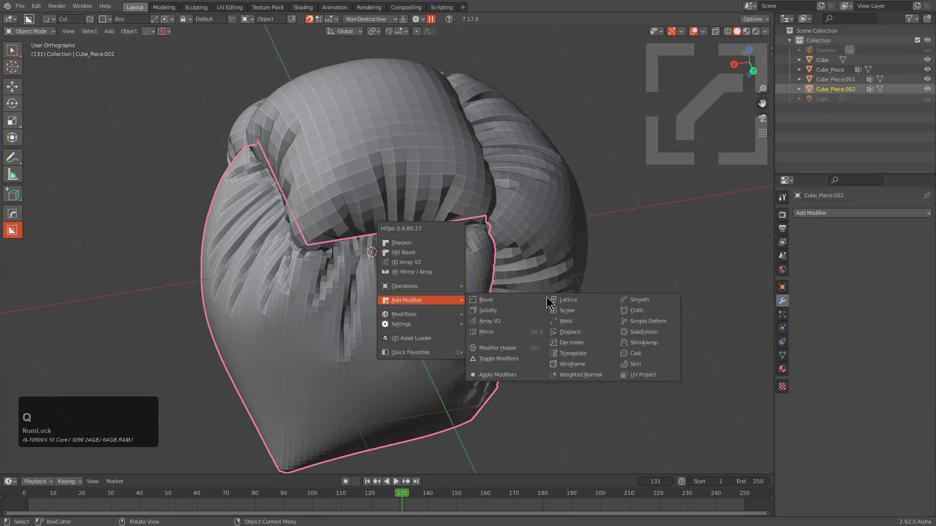
{"action": "left_click", "coordinate": [643, 332]}
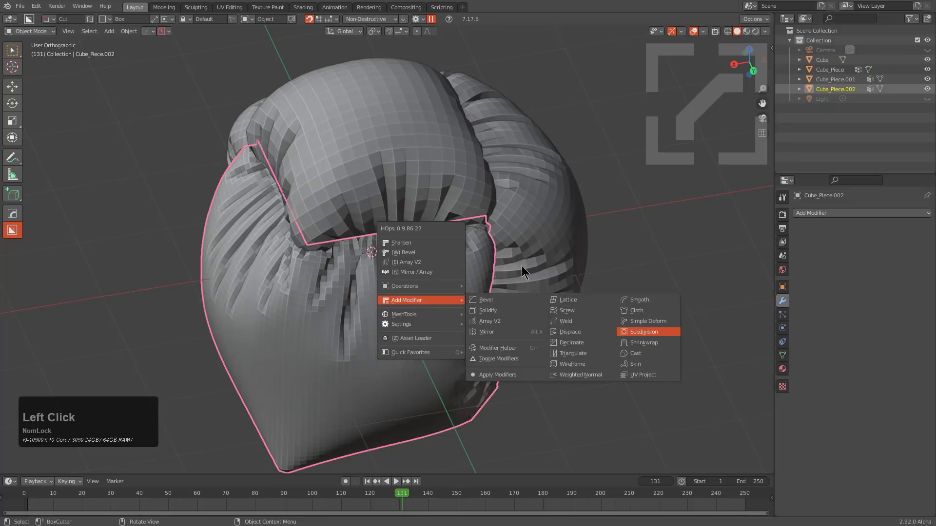
{"action": "key", "text": "grave"}
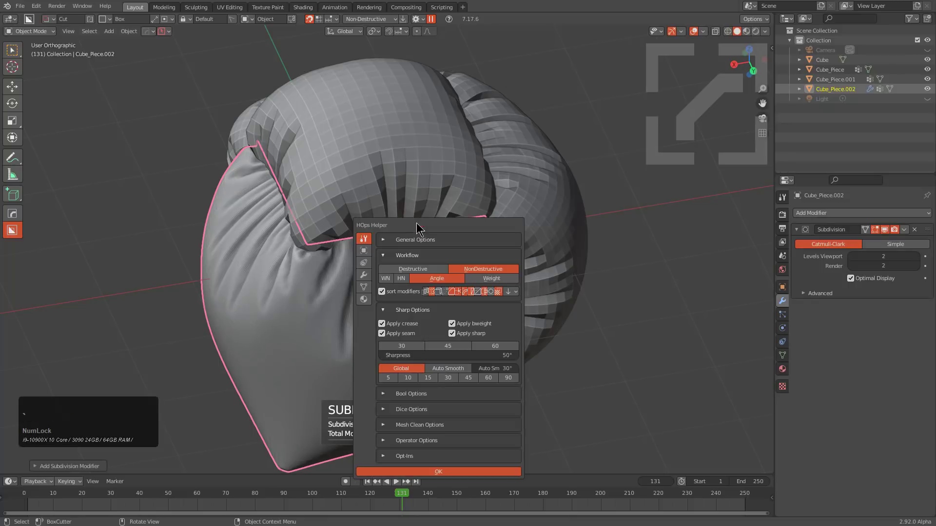
{"action": "left_click", "coordinate": [384, 240]}
{"action": "left_click", "coordinate": [401, 243]}
- Add level 2 subdivision to the other two inflated pieces together and shade both smooth
{"action": "left_click", "coordinate": [410, 184]}
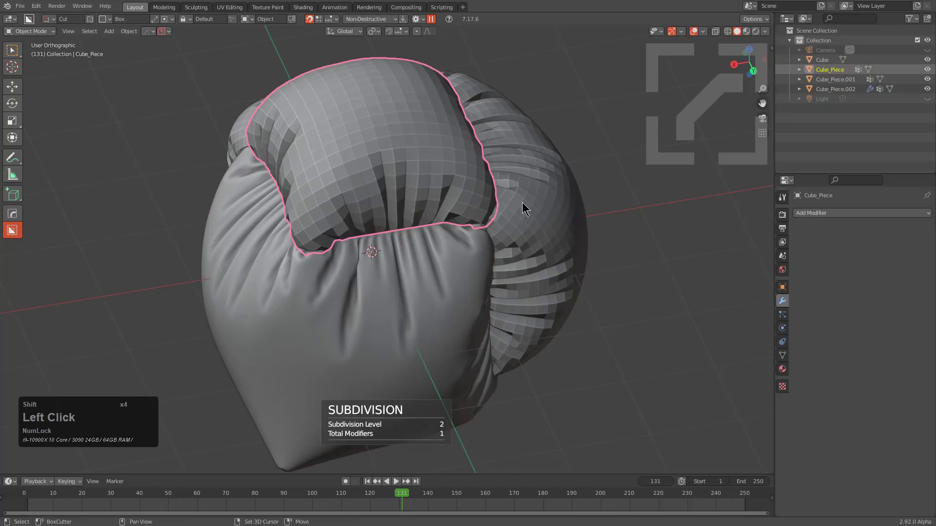
{"action": "left_click", "coordinate": [574, 204], "text": "shift"}
{"action": "key", "text": "ctrl+2"}
{"action": "key", "text": "grave"}
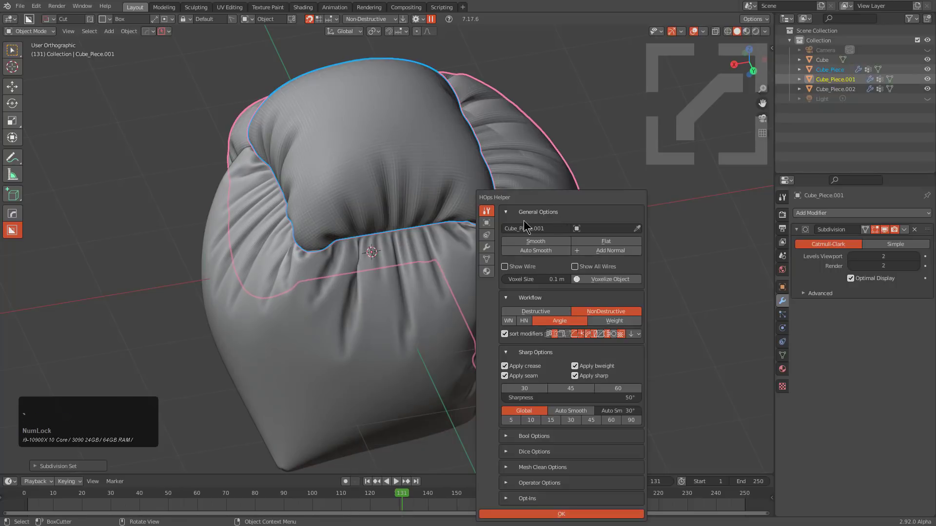
{"action": "left_click", "coordinate": [535, 245]}
- Assign a blank Principled material to all the objects and switch the viewport to material preview shading
{"action": "key", "text": "alt+a"}
{"action": "middle_click_drag", "start_coordinate": [539, 244], "coordinate": [471, 248]}
{"action": "key", "text": "a"}
{"action": "key", "text": "m"}
{"action": "left_click", "coordinate": [461, 271]}
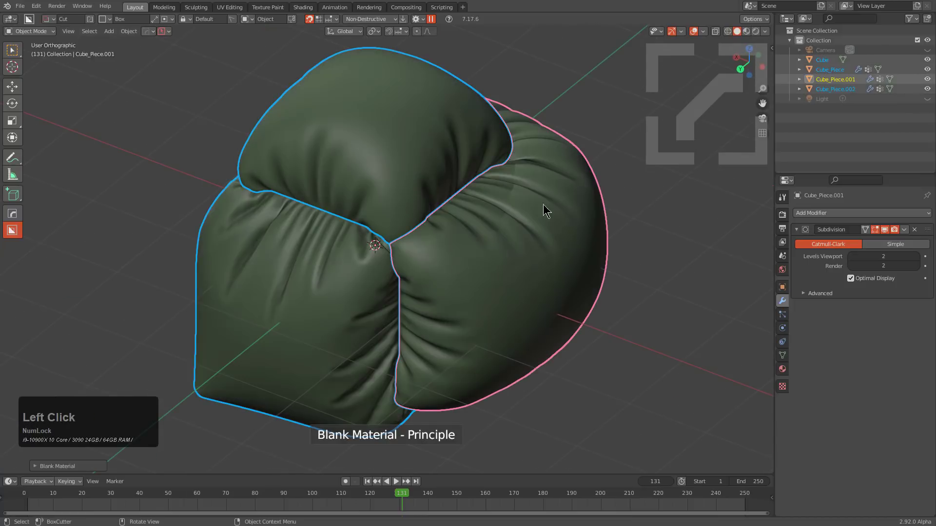
{"action": "left_click", "coordinate": [746, 32]}
{"action": "left_click", "coordinate": [548, 212]}
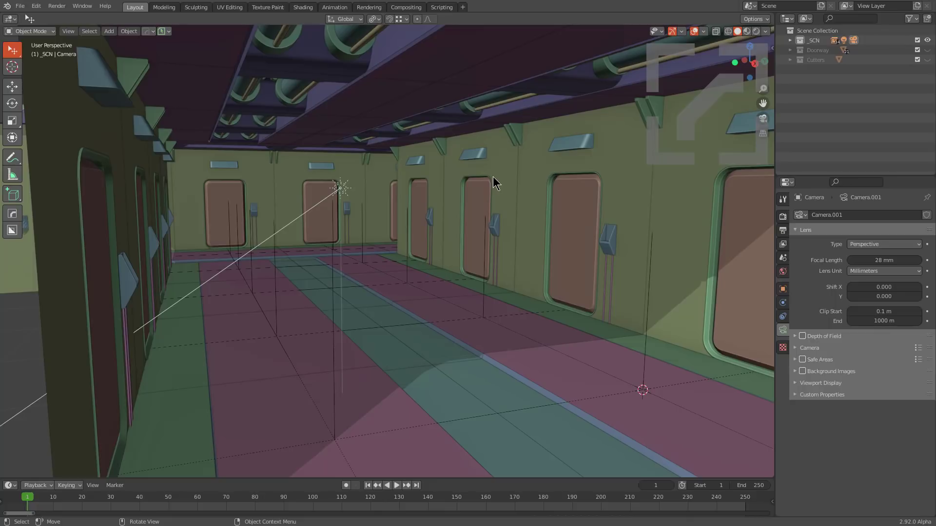
- Show only the Doorway collection of the corridor scene and select the wall panel around the door
{"action": "middle_click_drag", "start_coordinate": [619, 215], "coordinate": [449, 177]}
{"action": "key", "text": "2"}
{"action": "left_click", "coordinate": [511, 166]}
{"action": "key", "text": "KP_Decimal"}
- Dice the doorway's wall panel into a fine grid, toggling the Y axis and raising the segment count
{"action": "key", "text": "q"}
{"action": "mouse_move", "coordinate": [556, 181]}
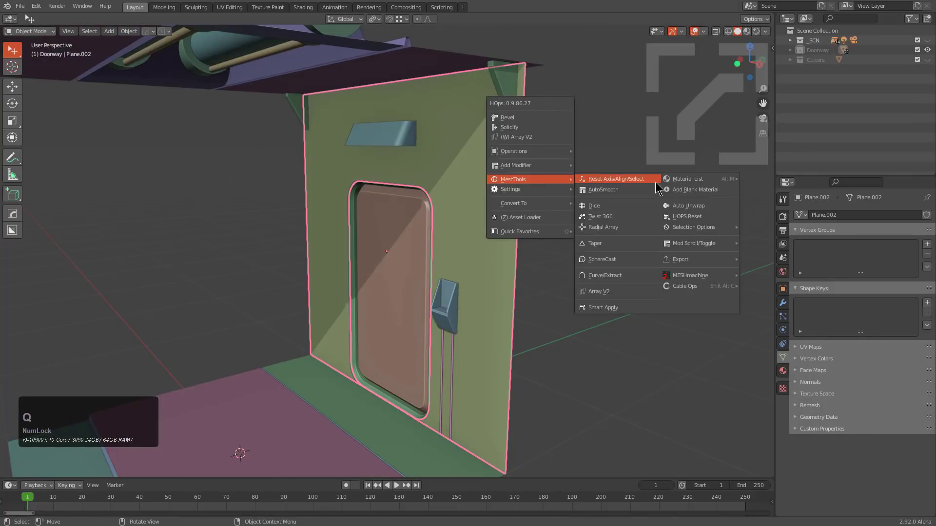
{"action": "left_click", "coordinate": [603, 205]}
{"action": "scroll", "coordinate": [574, 207], "scroll_direction": "up", "scroll_amount": 18}
{"action": "key", "text": "y"}
{"action": "scroll", "coordinate": [573, 207], "scroll_direction": "up", "scroll_amount": 12}
{"action": "left_click", "coordinate": [573, 207]}
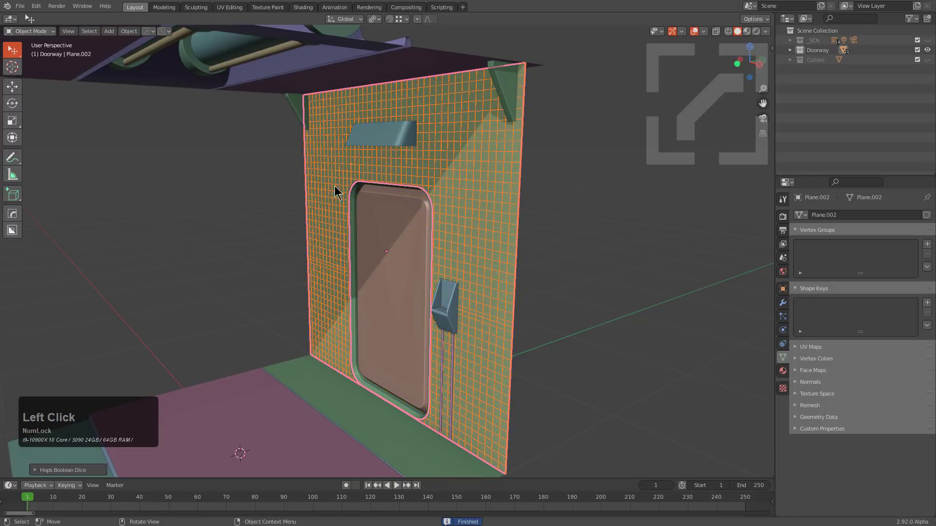
- Inflate the diced wall panel with a Cloth simulation, stop it at frame 33, accept the result and subdivide it
{"action": "key", "text": "q"}
{"action": "mouse_move", "coordinate": [507, 179]}
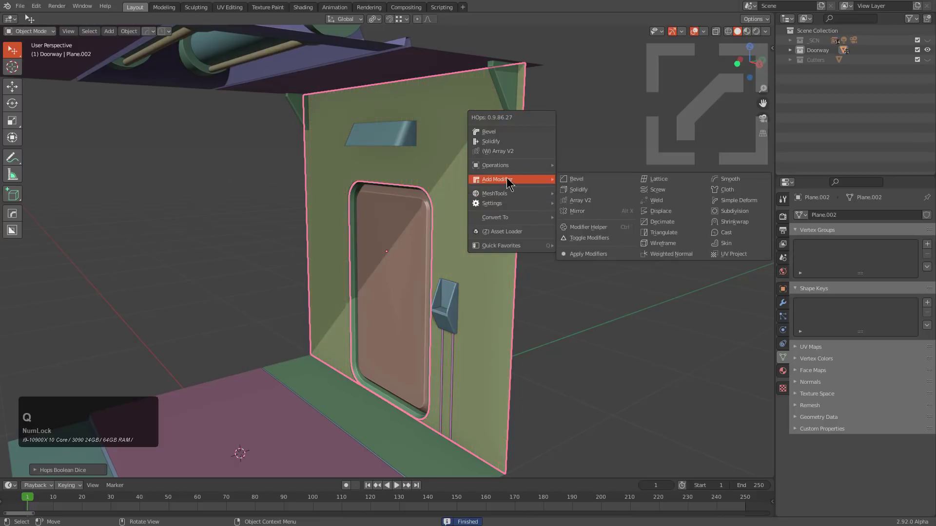
{"action": "left_click", "coordinate": [727, 190]}
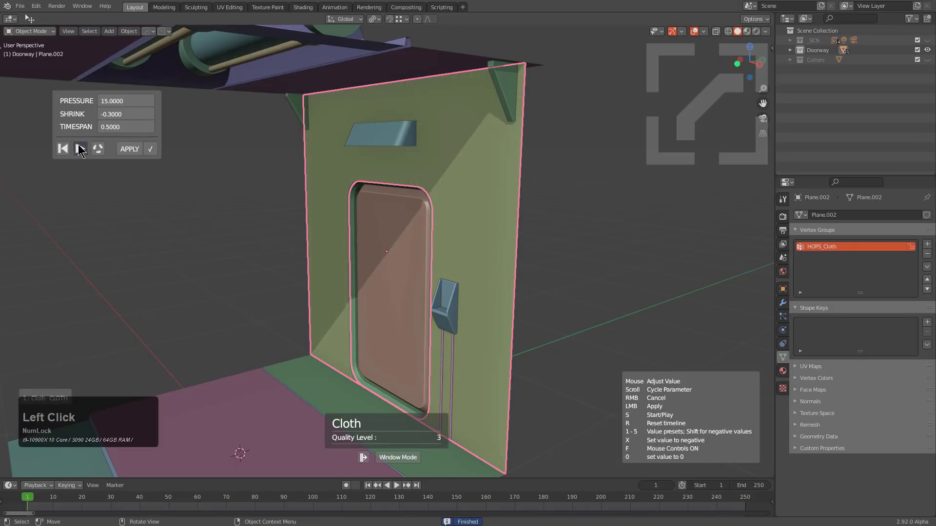
{"action": "left_click", "coordinate": [79, 149]}
{"action": "left_click", "coordinate": [79, 148]}
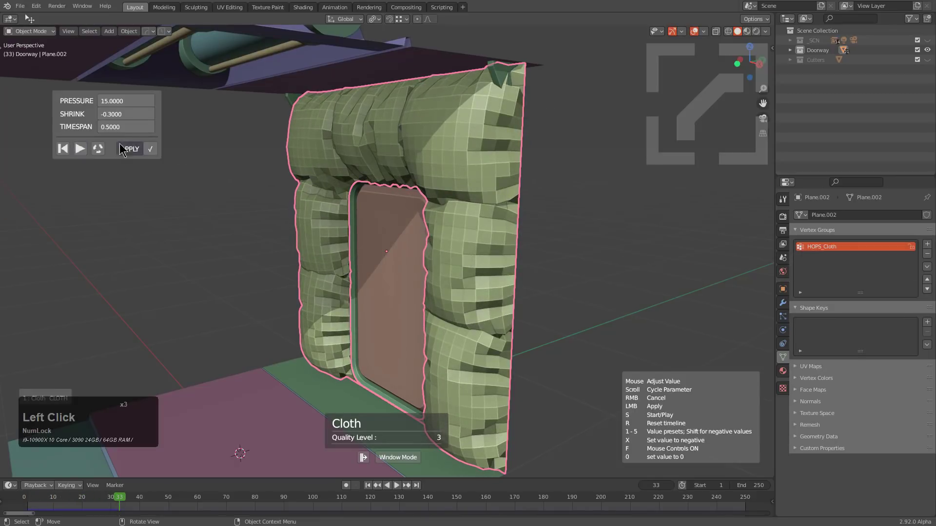
{"action": "left_click", "coordinate": [151, 149]}
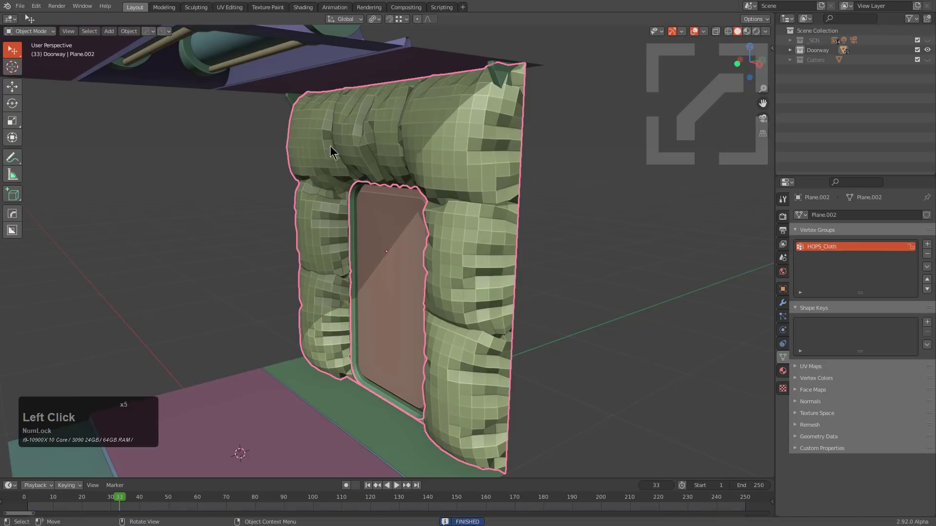
- Dice the two purple ceiling panels above the doorway into a fine grid, toggling the Z axis and raising the segments
{"action": "scroll", "coordinate": [454, 206], "scroll_direction": "down", "scroll_amount": 4}
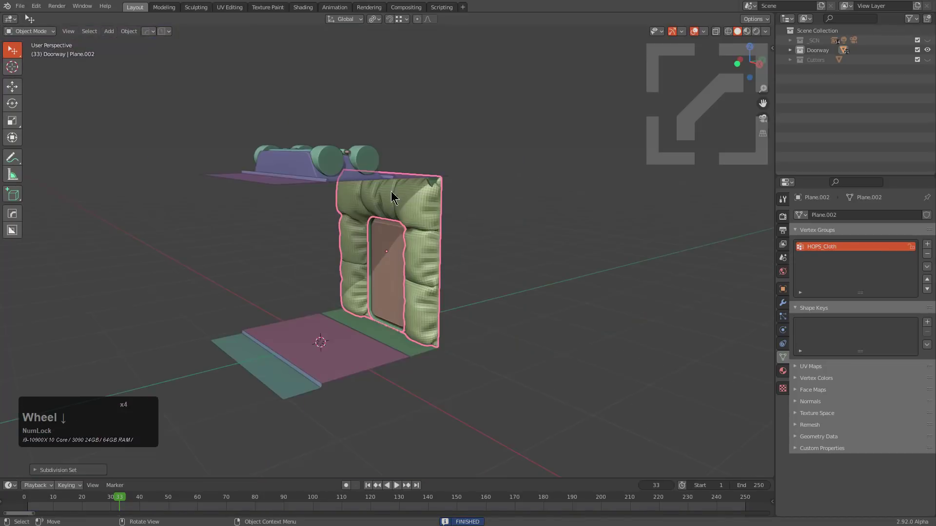
{"action": "middle_click_drag", "start_coordinate": [417, 192], "coordinate": [429, 208]}
{"action": "scroll", "coordinate": [385, 249], "scroll_direction": "up", "scroll_amount": 2}
{"action": "middle_click_drag", "start_coordinate": [385, 247], "coordinate": [405, 235]}
{"action": "left_click", "coordinate": [445, 147]}
{"action": "middle_click_drag", "start_coordinate": [451, 154], "coordinate": [455, 181], "text": "shift"}
{"action": "scroll", "coordinate": [455, 181], "scroll_direction": "up", "scroll_amount": 2}
{"action": "key", "text": "q"}
{"action": "mouse_move", "coordinate": [462, 156]}
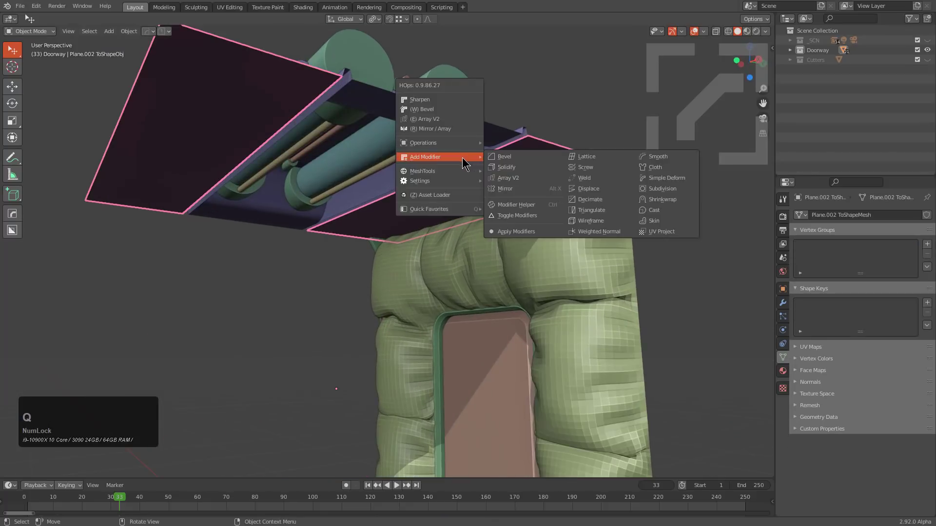
{"action": "mouse_move", "coordinate": [477, 170]}
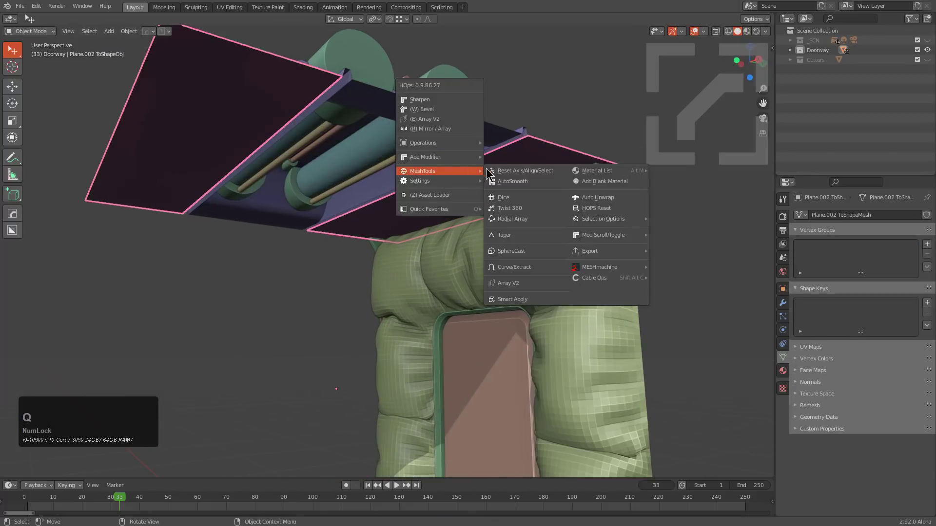
{"action": "left_click", "coordinate": [512, 196]}
{"action": "key", "text": "z"}
{"action": "scroll", "coordinate": [514, 195], "scroll_direction": "up", "scroll_amount": 8}
{"action": "left_click", "coordinate": [514, 194]}
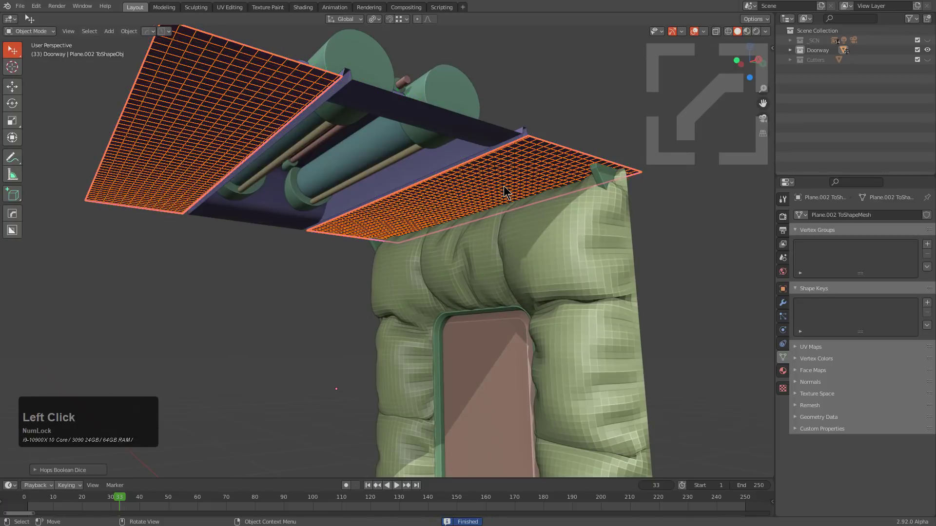
- Add a Cloth modifier to the diced ceiling panels, play the simulation and set the pressure to -13
{"action": "key", "text": "q"}
{"action": "mouse_move", "coordinate": [499, 174]}
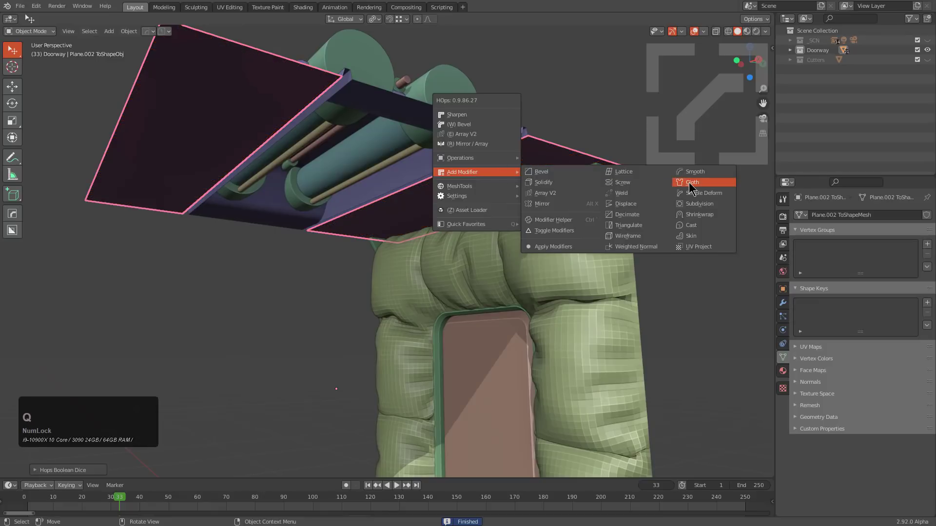
{"action": "left_click", "coordinate": [692, 183]}
{"action": "left_click", "coordinate": [84, 146]}
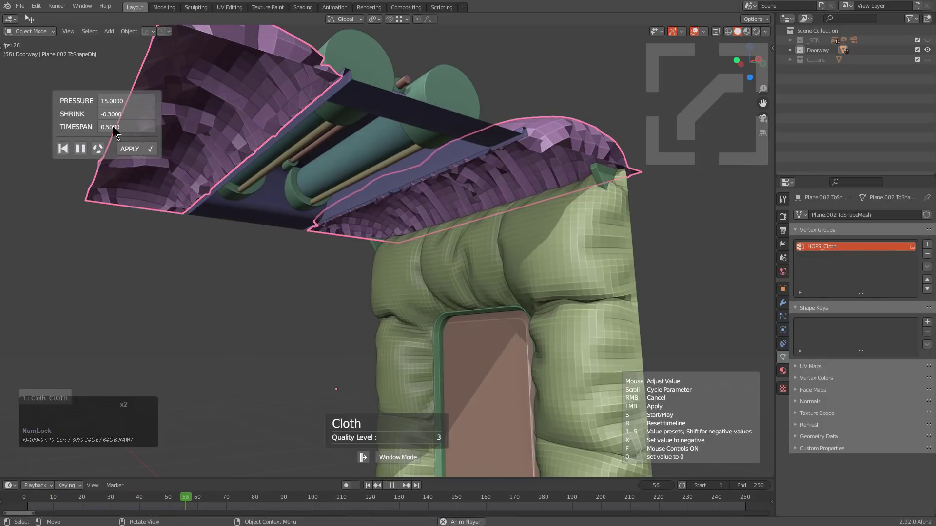
{"action": "scroll", "coordinate": [133, 105], "scroll_direction": "down", "scroll_amount": 7}
{"action": "scroll", "coordinate": [134, 103], "scroll_direction": "down", "scroll_amount": 1}
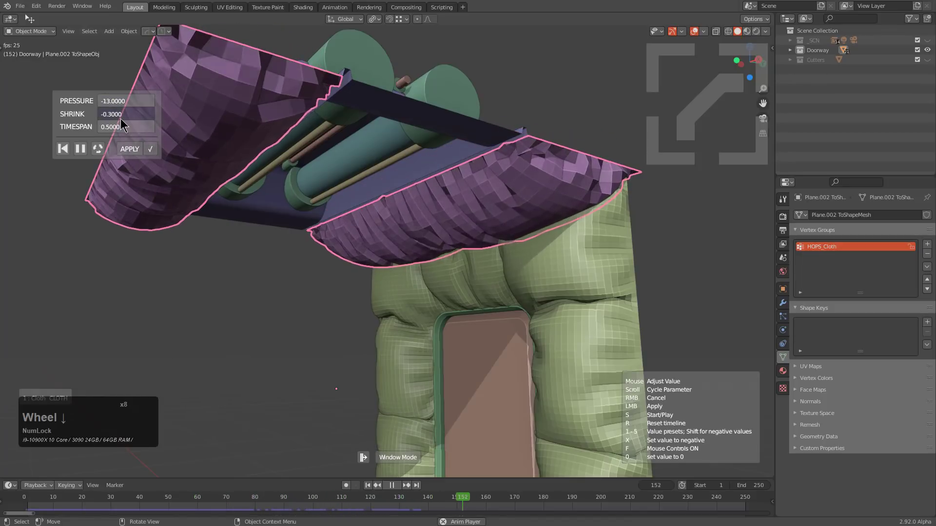
- Set the ceiling panels' cloth shrink to -0.5, accept the simulation and display their modifier stack
{"action": "scroll", "coordinate": [121, 119], "scroll_direction": "up", "scroll_amount": 4}
{"action": "scroll", "coordinate": [121, 120], "scroll_direction": "up", "scroll_amount": 2}
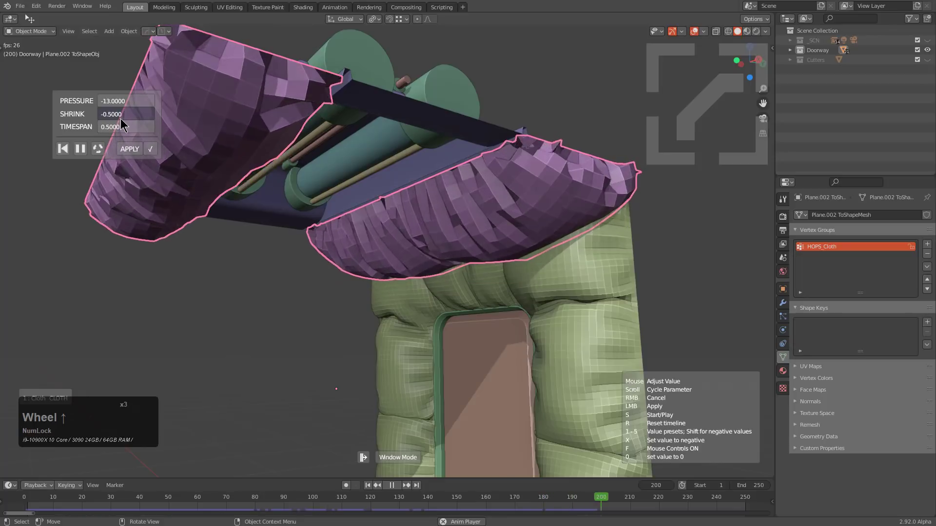
{"action": "left_click", "coordinate": [150, 148]}
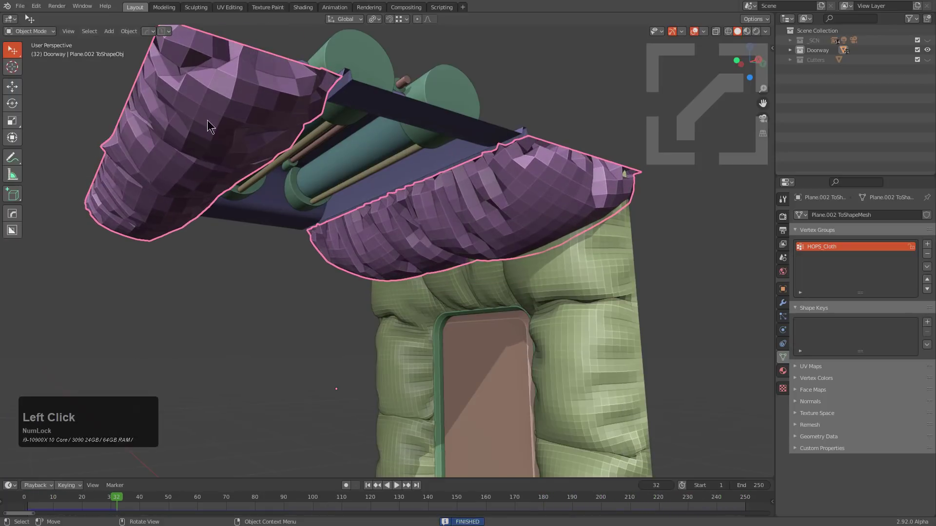
{"action": "left_click", "coordinate": [782, 304]}
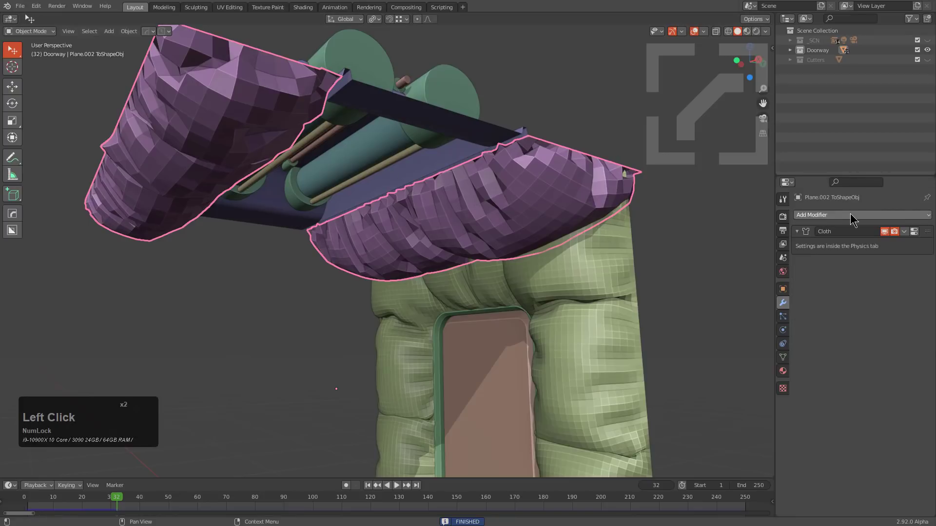
- Add a Subdivision modifier to the ceiling panels, place it above Cloth, and replay the simulation from the start to frame 30
{"action": "left_click", "coordinate": [811, 215]}
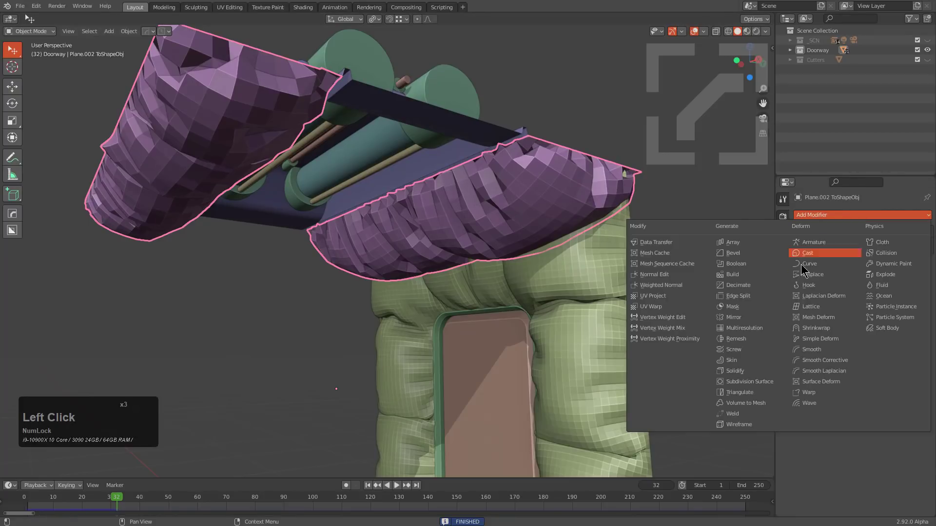
{"action": "left_click", "coordinate": [748, 384]}
{"action": "left_click_drag", "start_coordinate": [928, 268], "coordinate": [928, 231]}
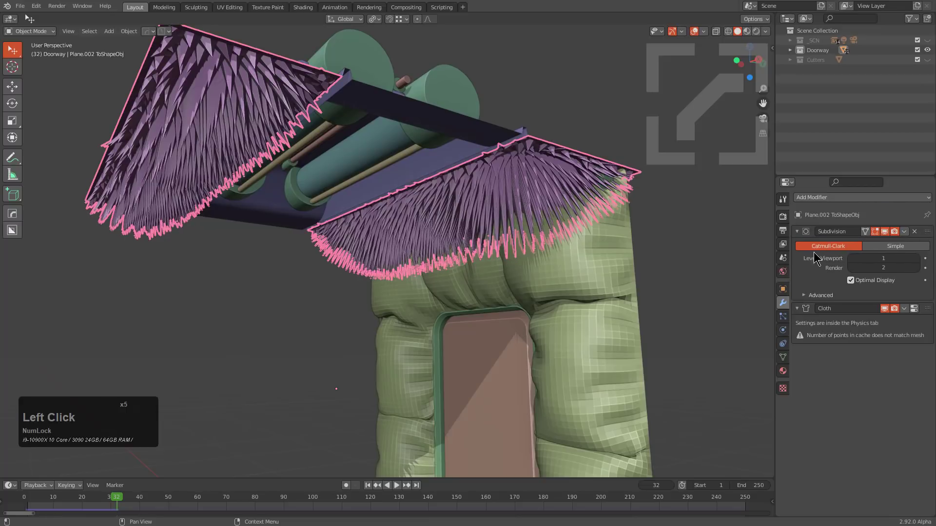
{"action": "left_click", "coordinate": [368, 486]}
{"action": "key", "text": "space"}
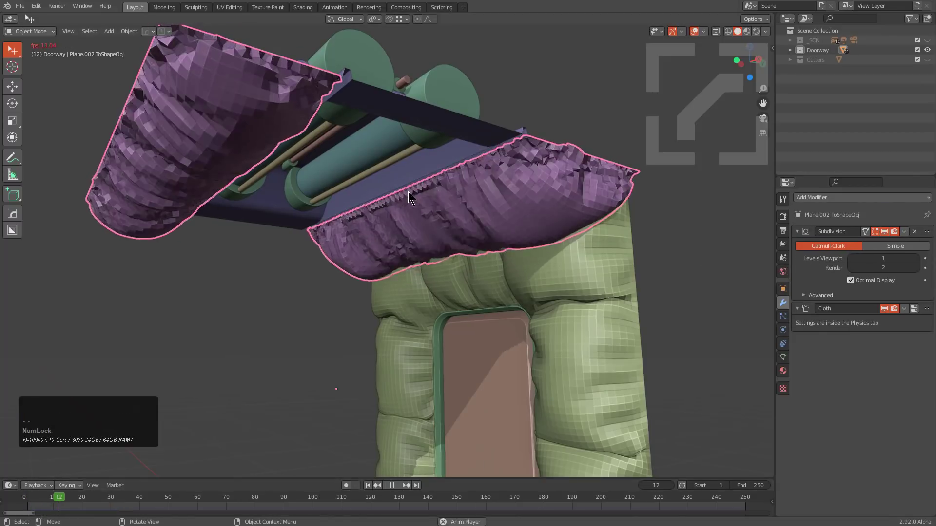
{"action": "key", "text": "space"}
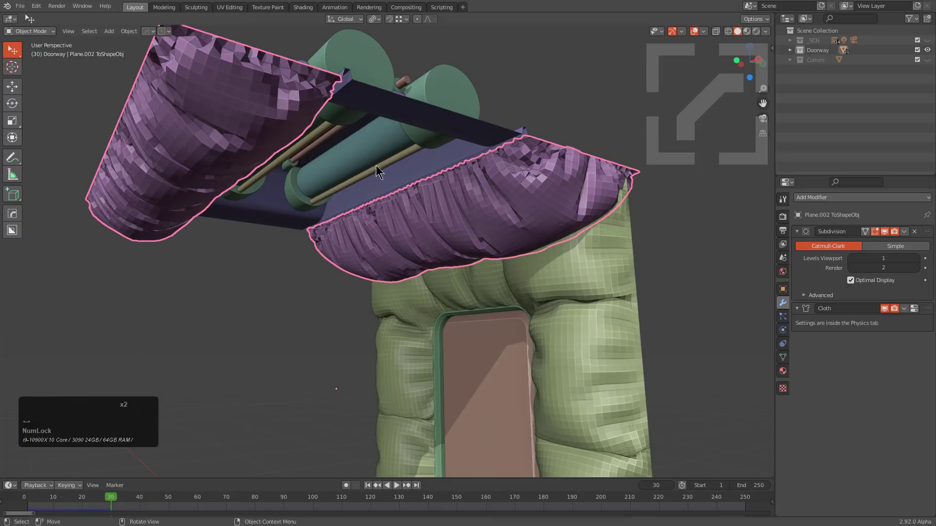
- Apply the ceiling panels' cloth result at frame 30 and add a level 1 subdivision to them
{"action": "key", "text": "q"}
{"action": "mouse_move", "coordinate": [431, 168]}
{"action": "left_click", "coordinate": [613, 180]}
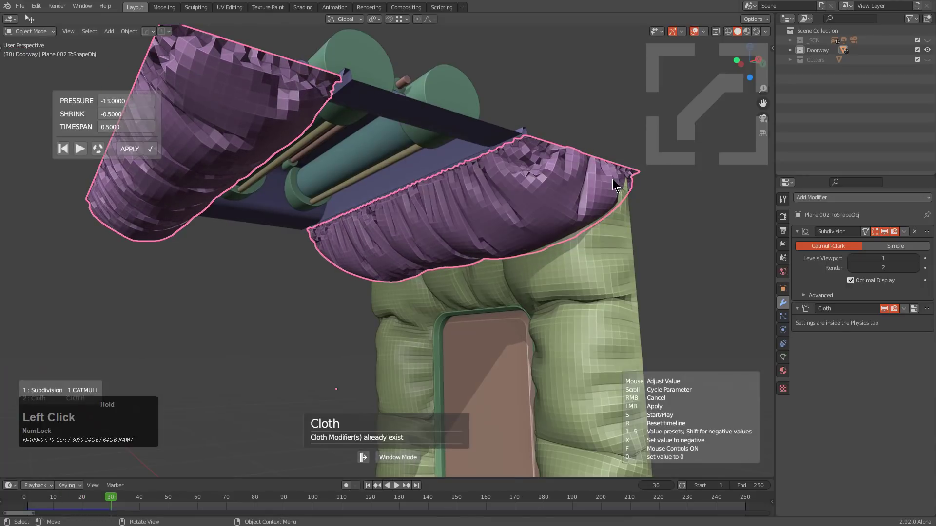
{"action": "left_click", "coordinate": [149, 153]}
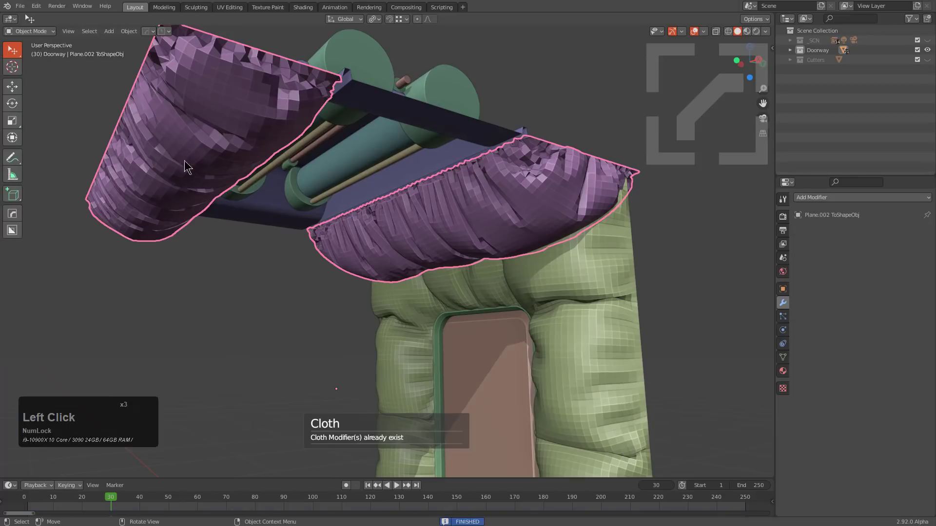
{"action": "middle_click_drag", "start_coordinate": [428, 246], "coordinate": [496, 197]}
{"action": "key", "text": "1"}
- Shade the ceiling panels and the inflated green wall panel smooth through HOps Helper
{"action": "key", "text": "ctrl+grave"}
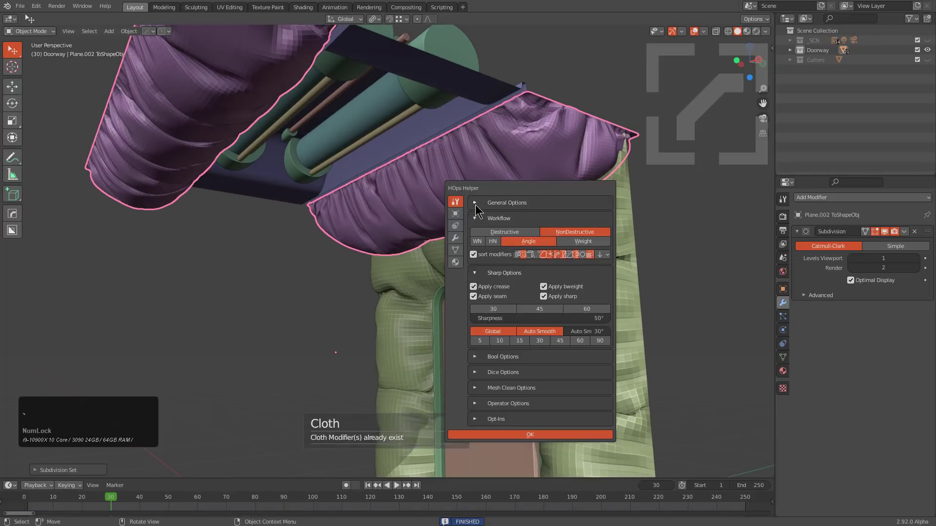
{"action": "left_click", "coordinate": [478, 205]}
{"action": "left_click", "coordinate": [491, 232]}
{"action": "left_click", "coordinate": [619, 257]}
{"action": "key", "text": "ctrl+grave"}
{"action": "left_click", "coordinate": [584, 239]}
- Dice the three floor panels in front of the doorway along X and Y only, raising the segments past 58
{"action": "middle_click_drag", "start_coordinate": [587, 245], "coordinate": [402, 340]}
{"action": "left_click", "coordinate": [406, 316]}
{"action": "left_click", "coordinate": [497, 299], "text": "shift"}
{"action": "left_click", "coordinate": [294, 380], "text": "shift"}
{"action": "key", "text": "q"}
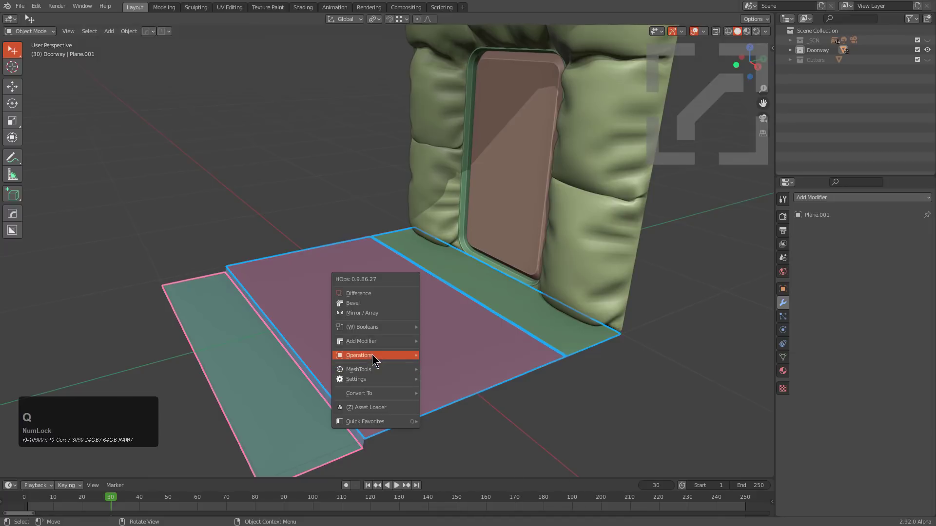
{"action": "mouse_move", "coordinate": [361, 373]}
{"action": "left_click", "coordinate": [441, 393]}
{"action": "scroll", "coordinate": [442, 391], "scroll_direction": "up", "scroll_amount": 6}
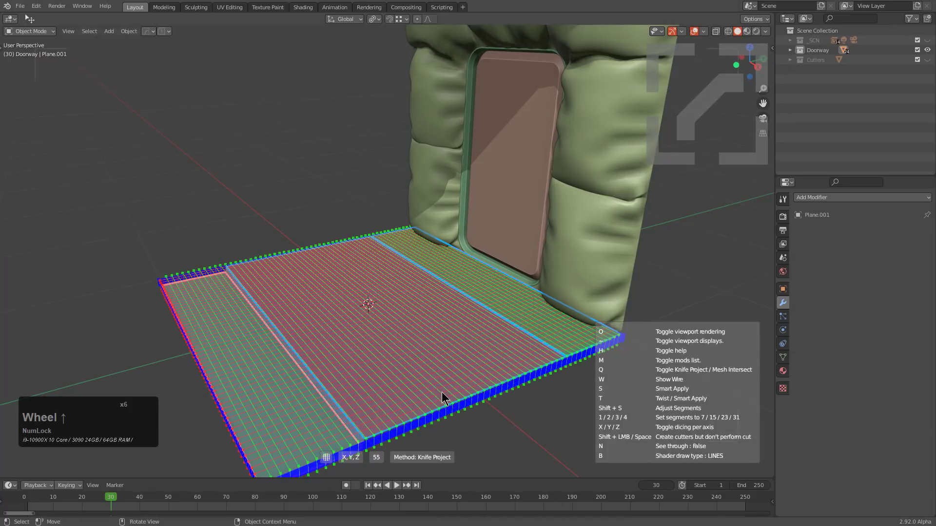
{"action": "key", "text": "z"}
{"action": "scroll", "coordinate": [442, 391], "scroll_direction": "up", "scroll_amount": 3}
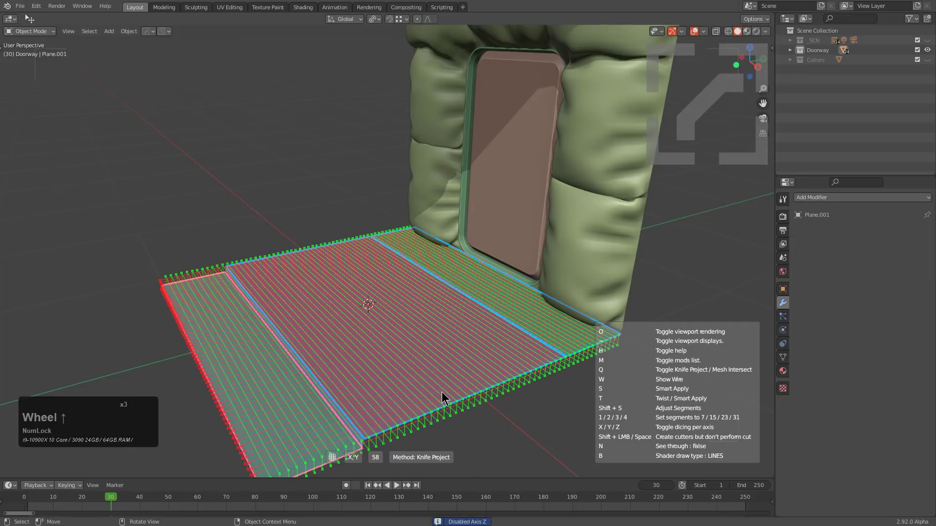
{"action": "scroll", "coordinate": [442, 392], "scroll_direction": "up", "scroll_amount": 2}
{"action": "key", "text": "a"}
- Add a Cloth modifier to the green floor strip beside the doorway and play its simulation
{"action": "left_click", "coordinate": [544, 314]}
{"action": "key", "text": "q"}
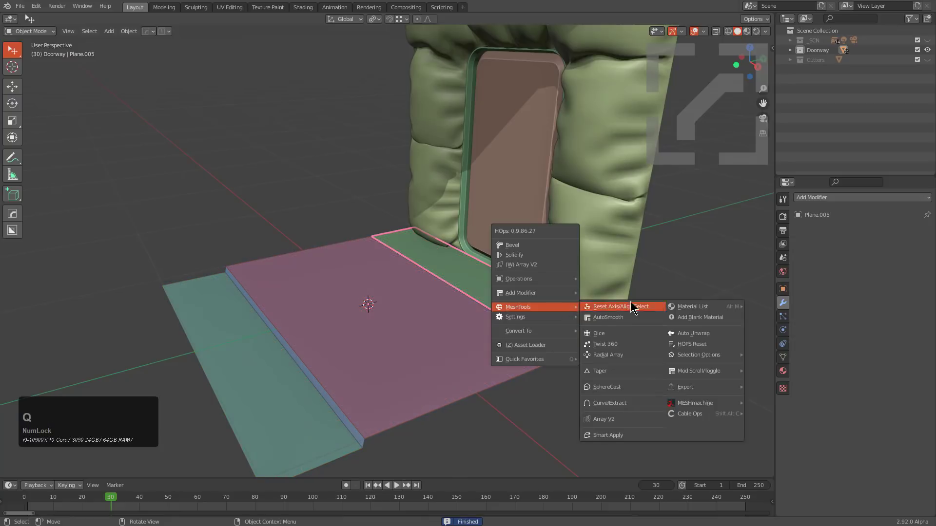
{"action": "mouse_move", "coordinate": [552, 293]}
{"action": "left_click", "coordinate": [744, 305]}
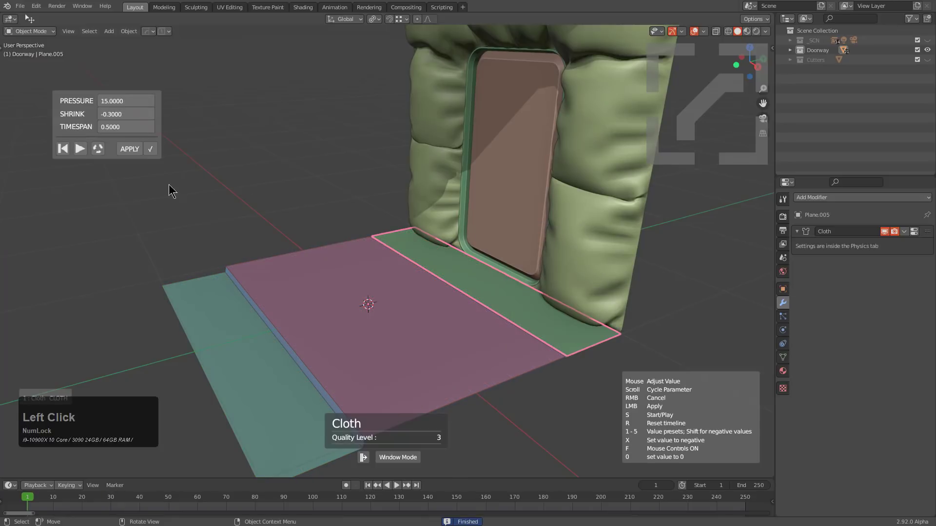
{"action": "left_click", "coordinate": [80, 149]}
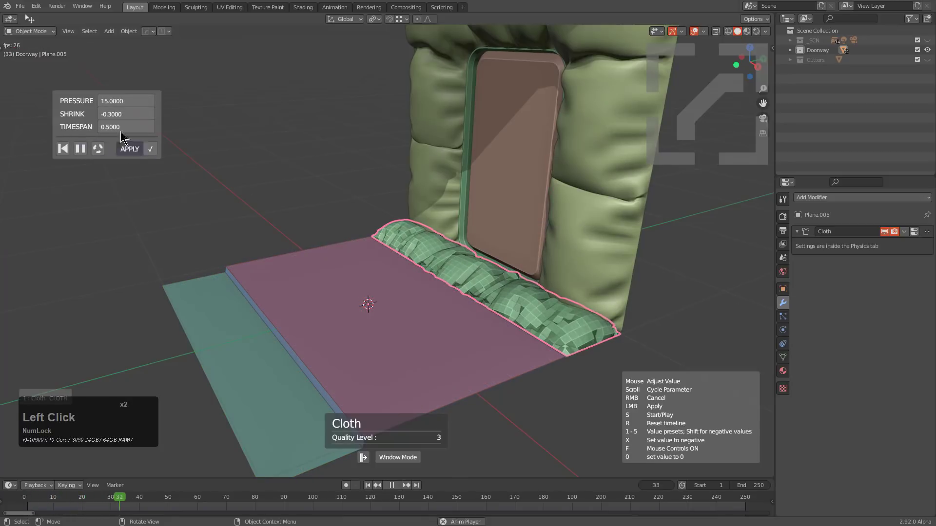
- Set the green strip's cloth pressure to 29 and shrink to -0.2, then apply the simulation
{"action": "scroll", "coordinate": [124, 97], "scroll_direction": "up", "scroll_amount": 4}
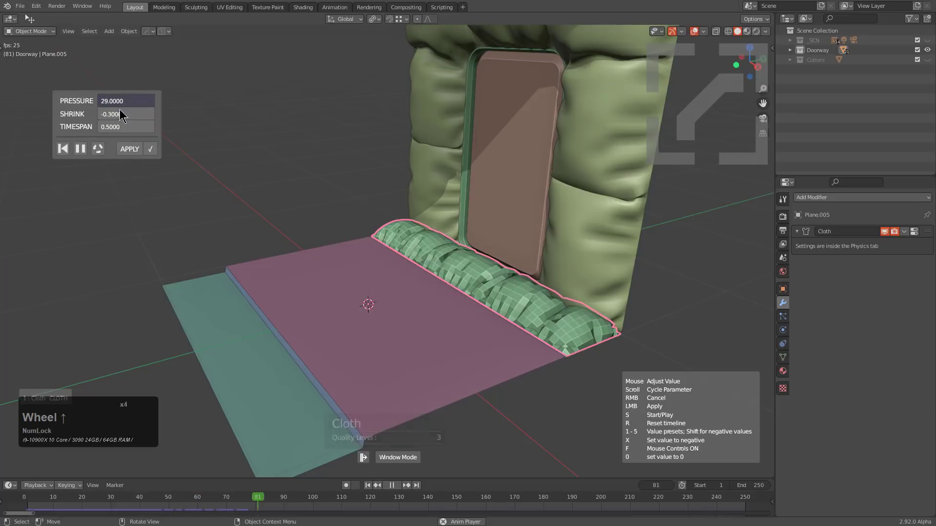
{"action": "scroll", "coordinate": [123, 115], "scroll_direction": "down", "scroll_amount": 4}
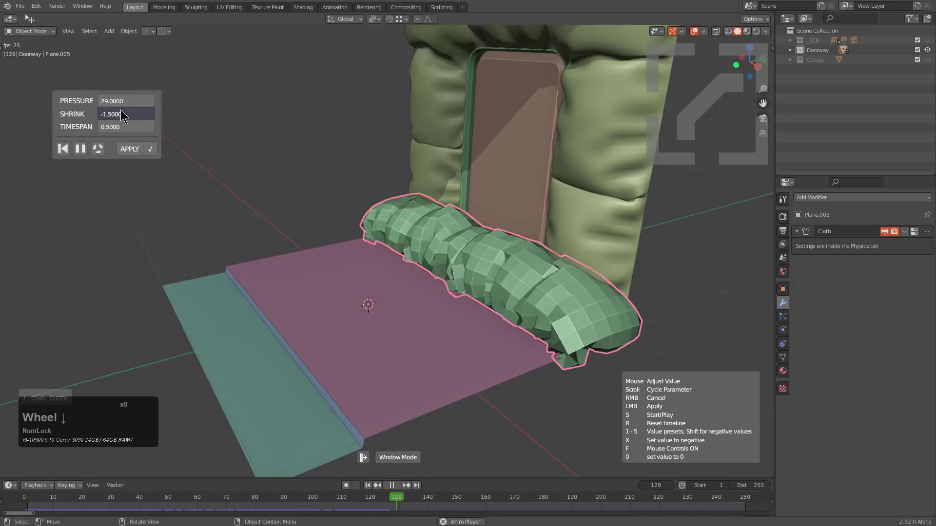
{"action": "scroll", "coordinate": [122, 116], "scroll_direction": "up", "scroll_amount": 7}
{"action": "scroll", "coordinate": [121, 116], "scroll_direction": "down", "scroll_amount": 2}
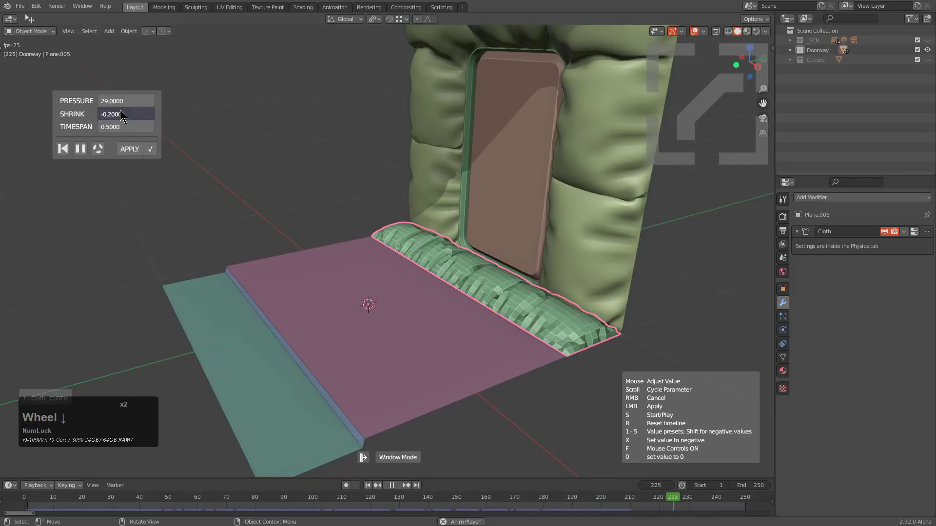
{"action": "left_click", "coordinate": [138, 151]}
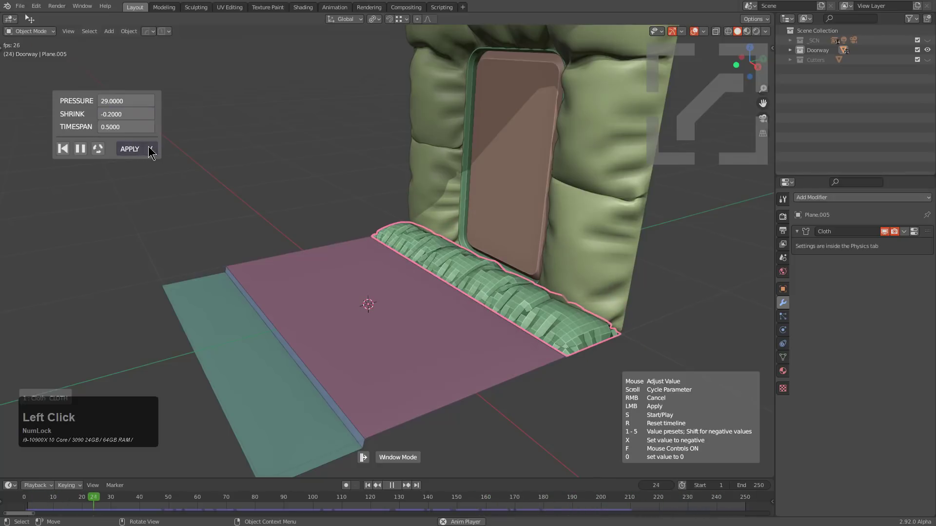
- Add a Cloth modifier to the large pink floor panel and play its simulation
{"action": "middle_click_drag", "start_coordinate": [168, 147], "coordinate": [389, 247]}
{"action": "left_click", "coordinate": [332, 298]}
{"action": "middle_click_drag", "start_coordinate": [332, 298], "coordinate": [397, 295]}
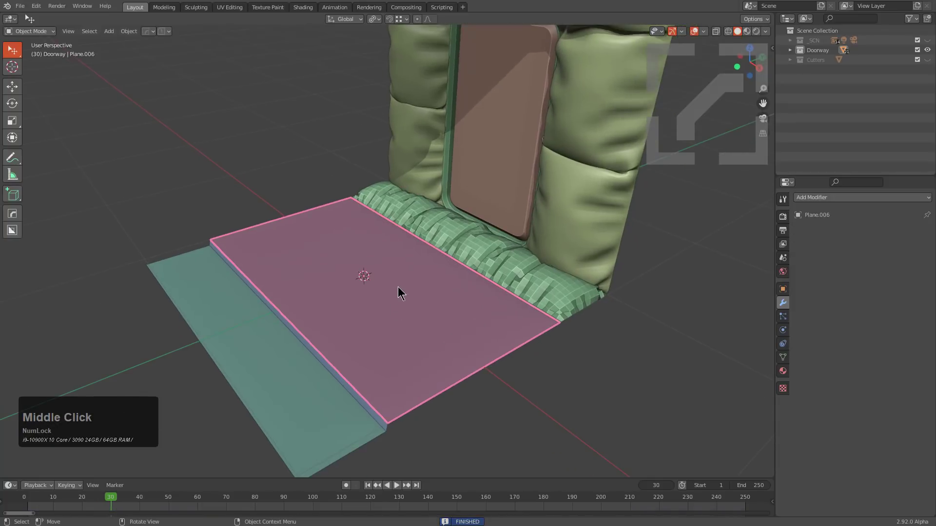
{"action": "key", "text": "q"}
{"action": "mouse_move", "coordinate": [397, 276]}
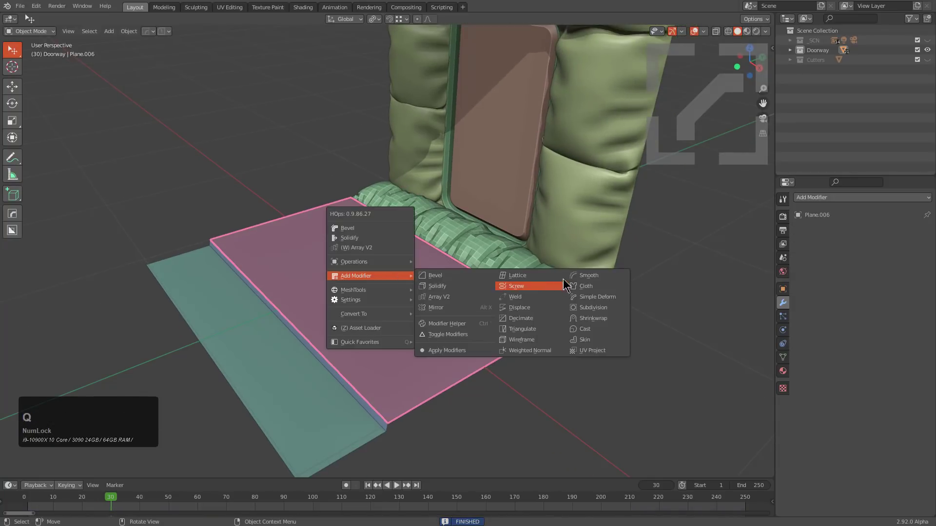
{"action": "left_click", "coordinate": [584, 286]}
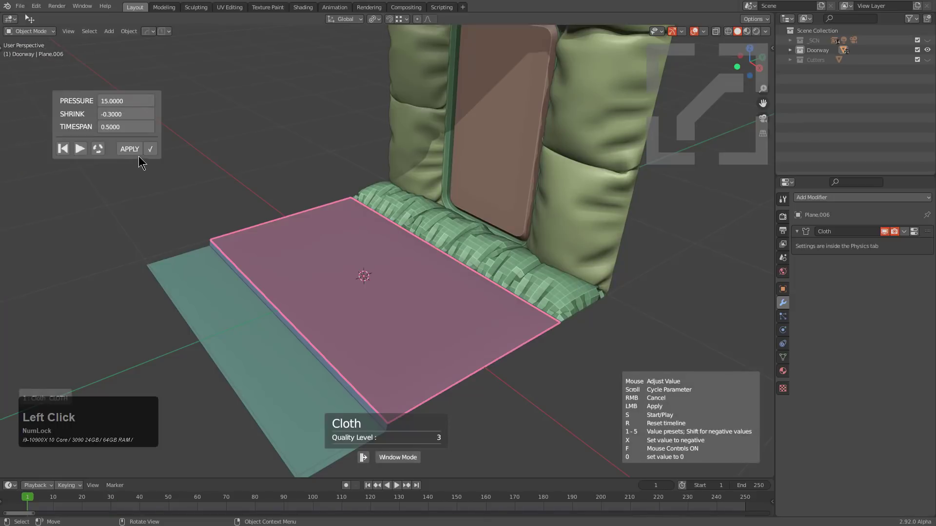
{"action": "left_click", "coordinate": [80, 149]}
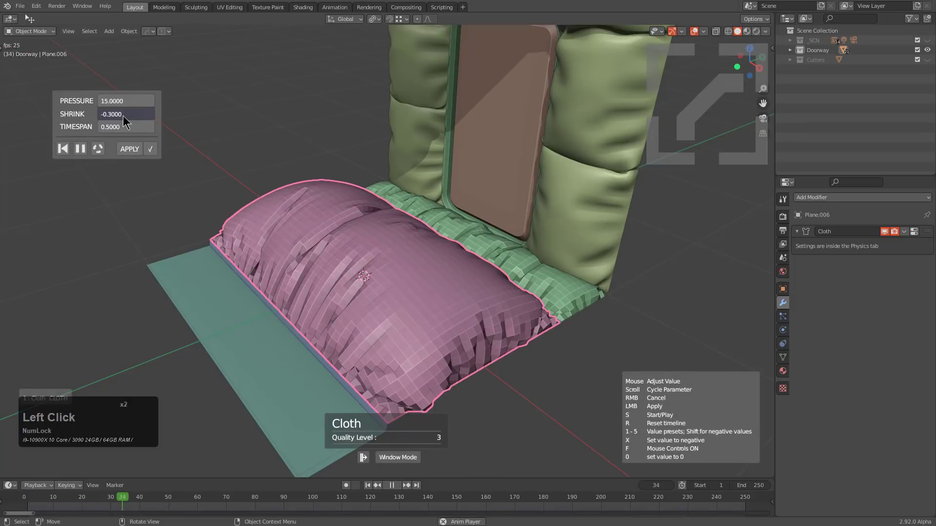
- Set the pink floor panel's cloth pressure to 13 and shrink to -0.05, then apply the simulation
{"action": "scroll", "coordinate": [123, 115], "scroll_direction": "down", "scroll_amount": 3}
{"action": "scroll", "coordinate": [123, 116], "scroll_direction": "up", "scroll_amount": 3}
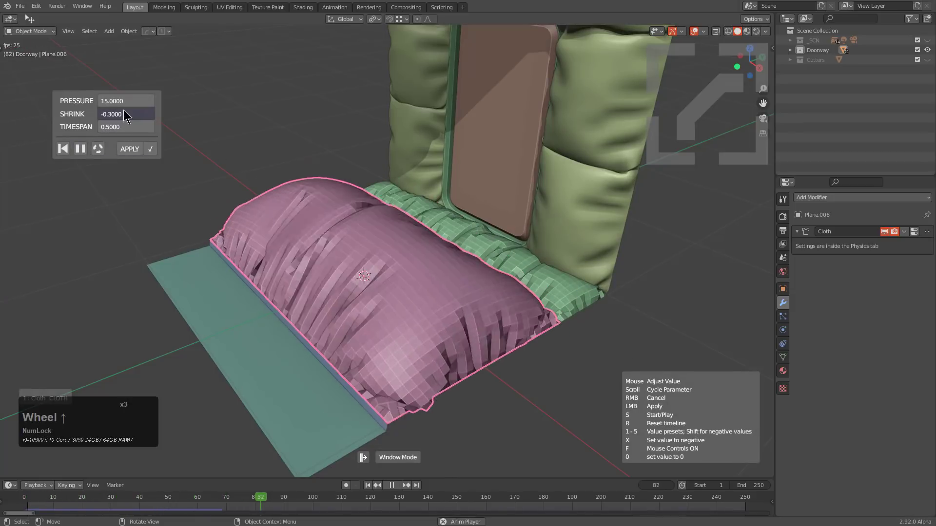
{"action": "scroll", "coordinate": [129, 103], "scroll_direction": "down", "scroll_amount": 4}
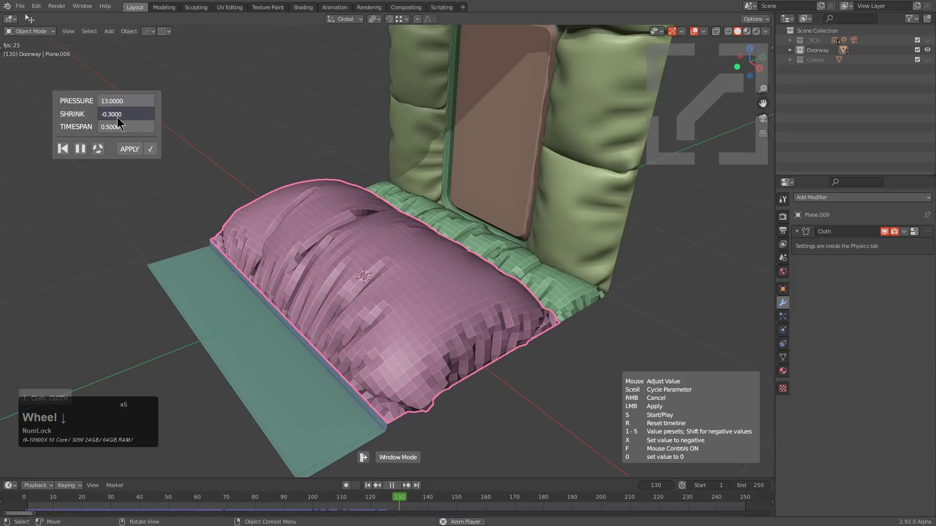
{"action": "scroll", "coordinate": [117, 117], "scroll_direction": "down", "scroll_amount": 4}
{"action": "scroll", "coordinate": [116, 116], "scroll_direction": "up", "scroll_amount": 5}
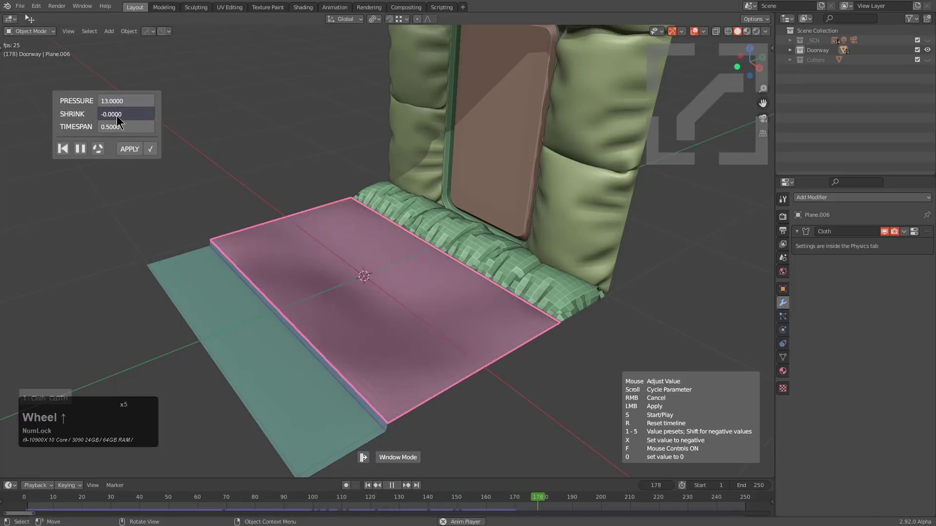
{"action": "scroll", "coordinate": [116, 115], "scroll_direction": "down", "scroll_amount": 1}
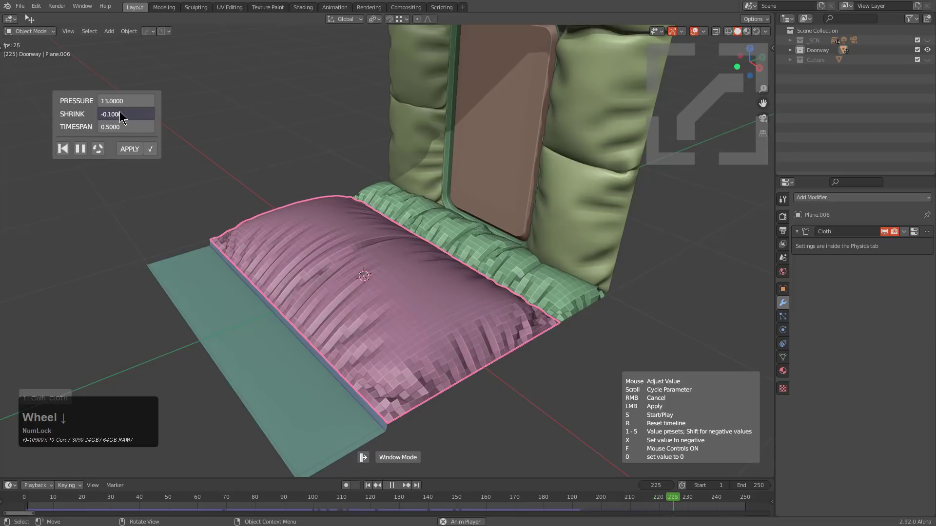
{"action": "scroll", "coordinate": [119, 112], "scroll_direction": "up", "scroll_amount": 4}
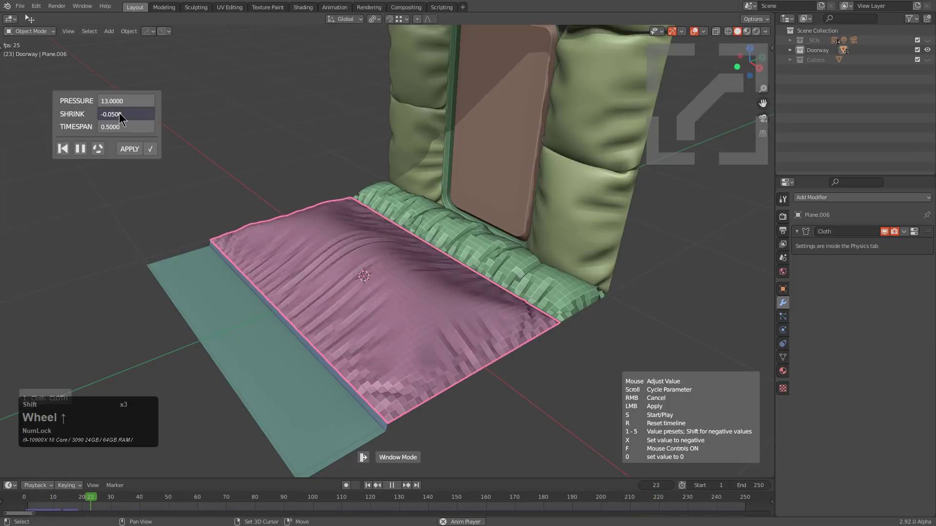
{"action": "scroll", "coordinate": [119, 113], "scroll_direction": "down", "scroll_amount": 1}
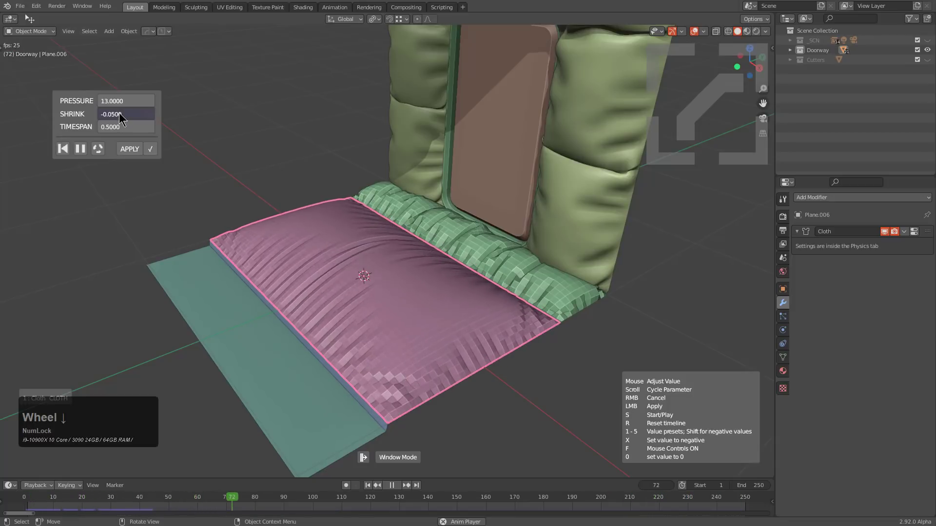
{"action": "left_click", "coordinate": [152, 152]}
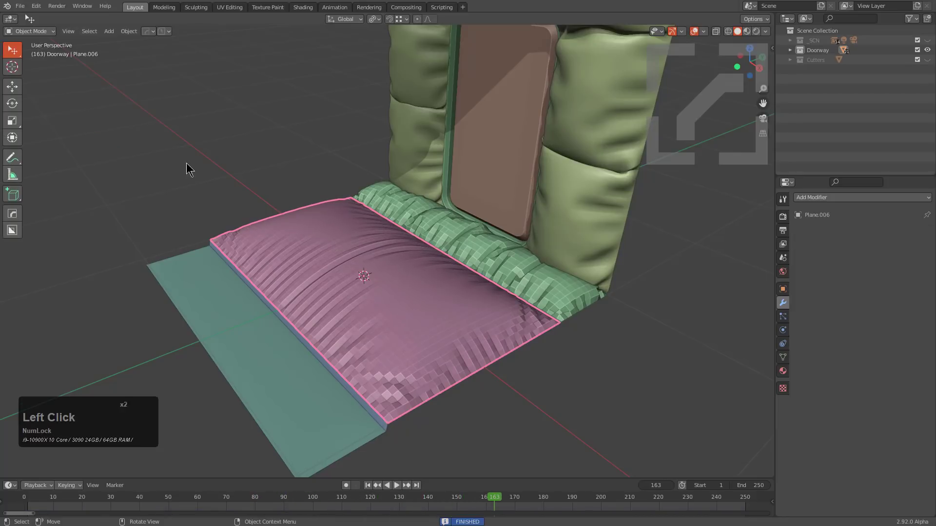
- Add a Cloth modifier with a pressure of 1 to the teal floor strip at the outer edge
{"action": "middle_click_drag", "start_coordinate": [304, 283], "coordinate": [363, 305]}
{"action": "left_click", "coordinate": [365, 303]}
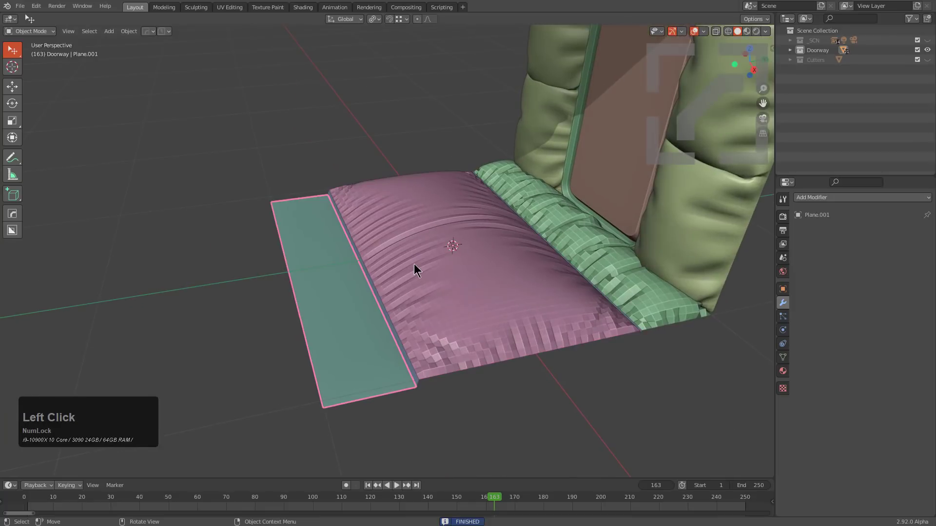
{"action": "key", "text": "q"}
{"action": "mouse_move", "coordinate": [414, 264]}
{"action": "left_click", "coordinate": [603, 274]}
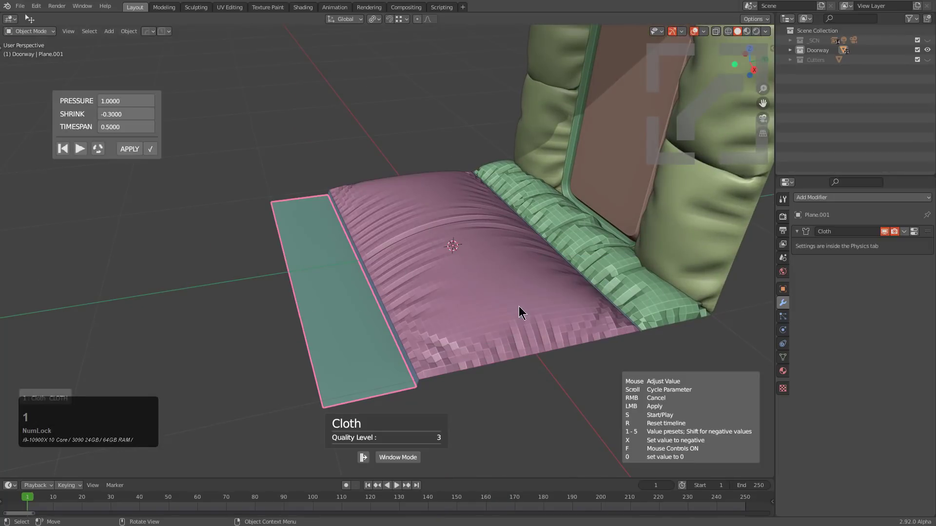
{"action": "middle_click_drag", "start_coordinate": [528, 309], "coordinate": [532, 324]}
{"action": "left_click", "coordinate": [448, 311]}
- Add a level 1 subdivision to the teal strip, place it above Cloth, and play the simulation
{"action": "key", "text": "1"}
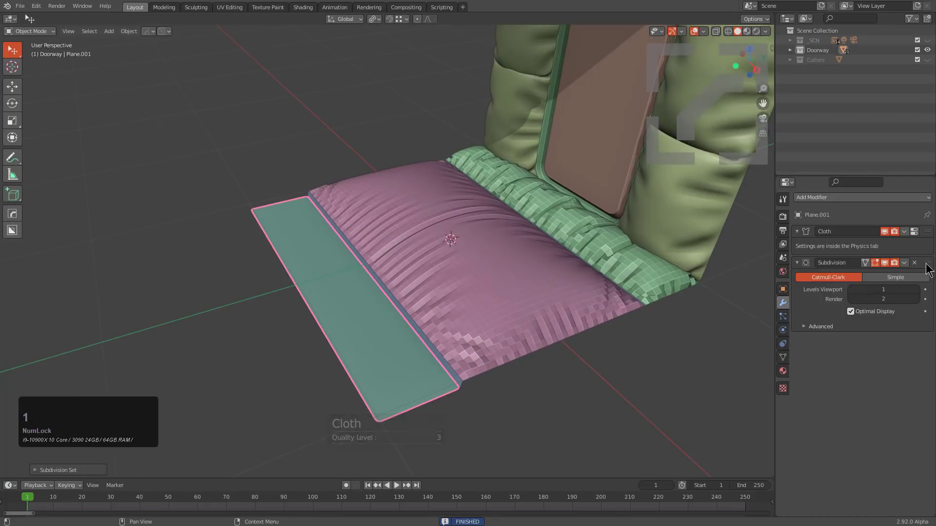
{"action": "left_click_drag", "start_coordinate": [927, 263], "coordinate": [927, 230]}
{"action": "key", "text": "space"}
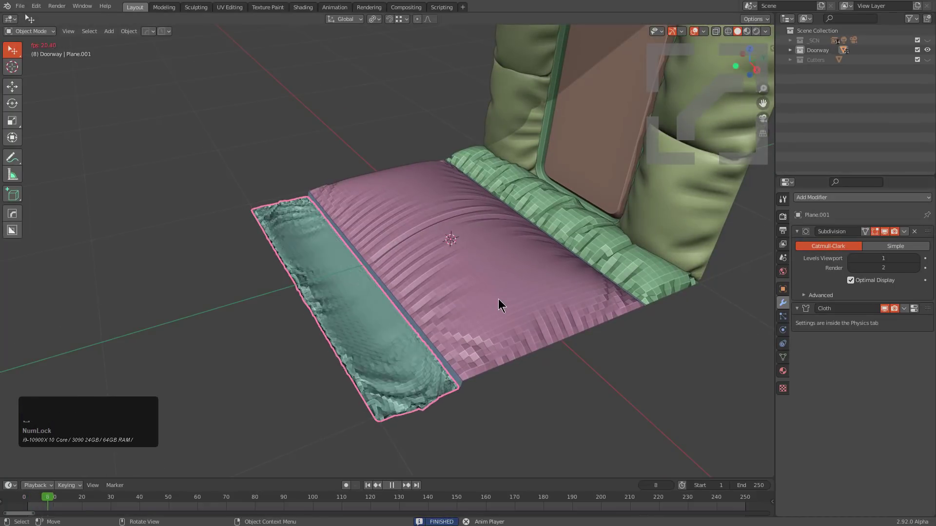
- Reopen the interactive Cloth settings for the teal strip and raise its pressure to 7
{"action": "key", "text": "q"}
{"action": "mouse_move", "coordinate": [529, 272]}
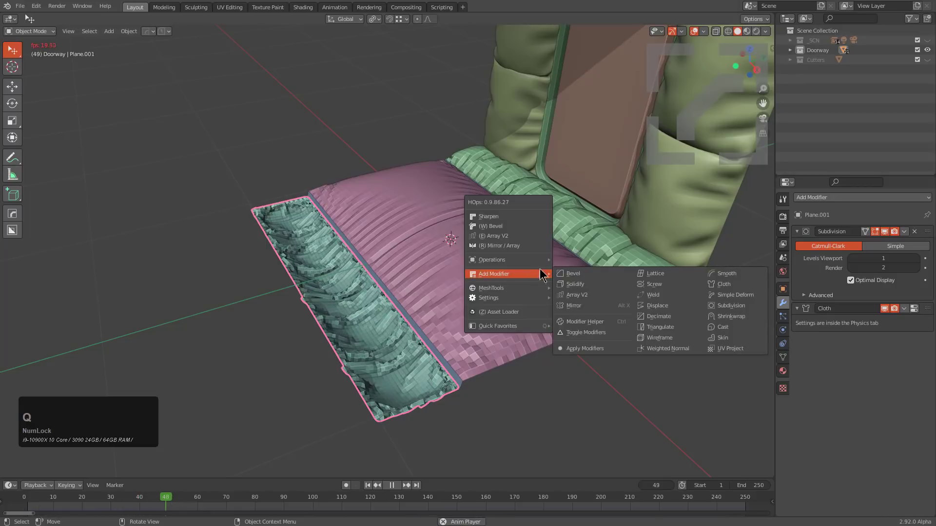
{"action": "left_click", "coordinate": [724, 285]}
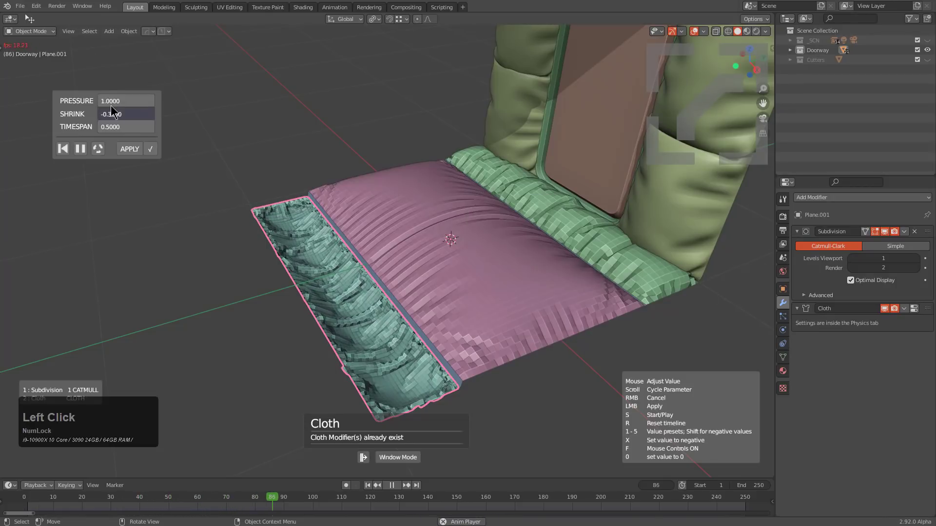
{"action": "scroll", "coordinate": [113, 109], "scroll_direction": "up", "scroll_amount": 6}
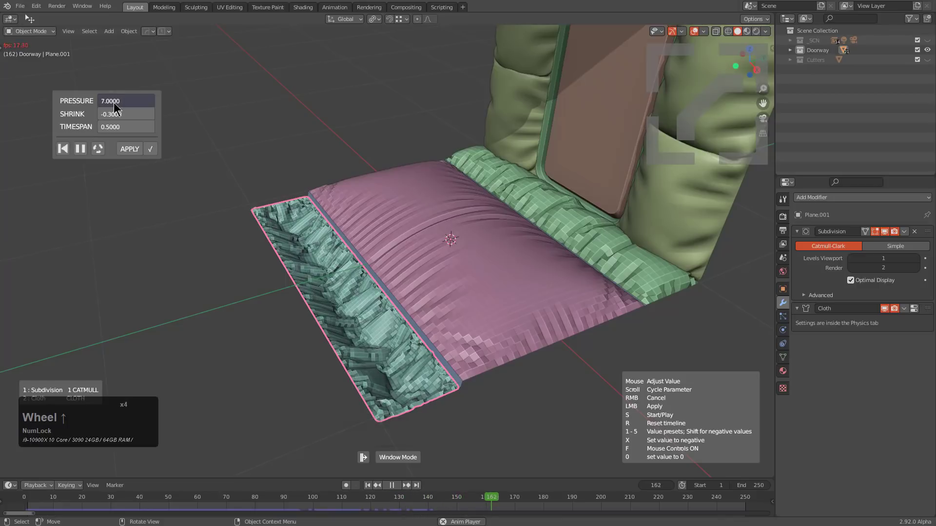
- Set the teal strip's cloth pressure to 21 and apply the simulation
{"action": "scroll", "coordinate": [113, 108], "scroll_direction": "up", "scroll_amount": 10}
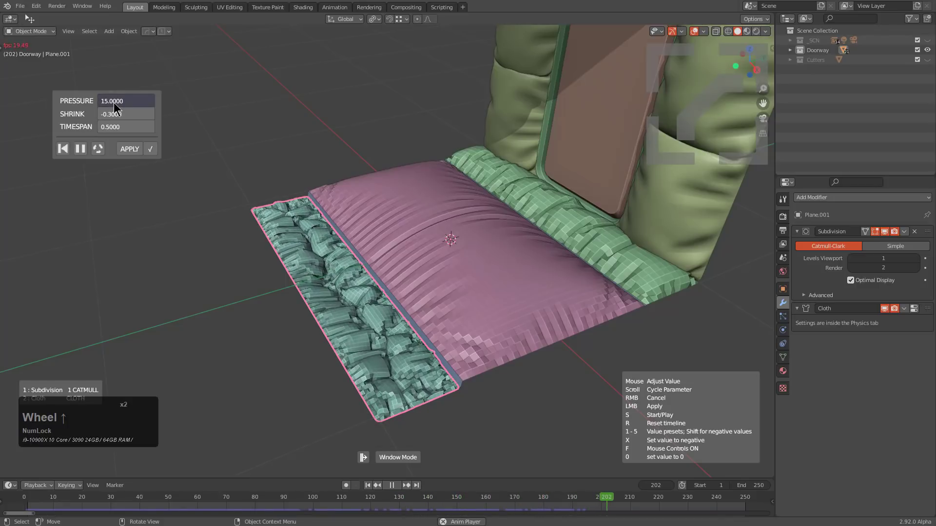
{"action": "scroll", "coordinate": [116, 108], "scroll_direction": "down", "scroll_amount": 2}
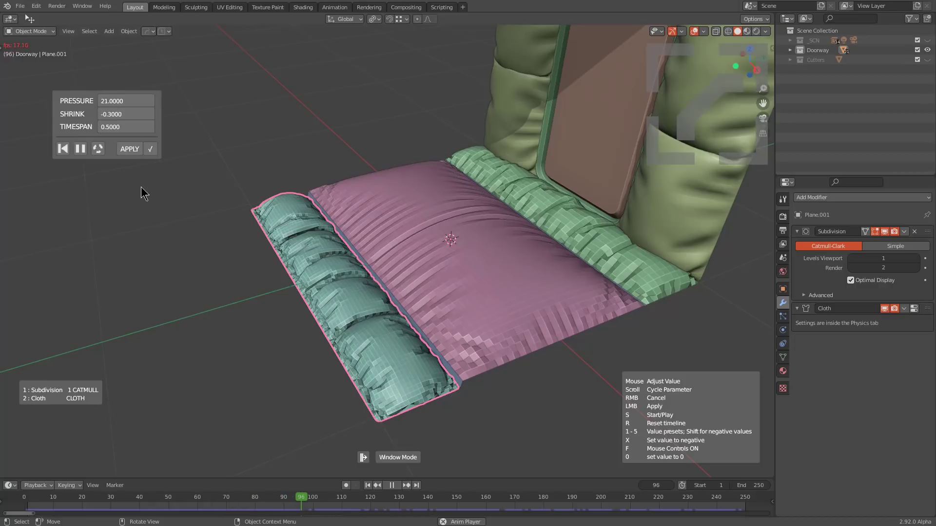
{"action": "left_click", "coordinate": [138, 151]}
{"action": "left_click", "coordinate": [151, 151]}
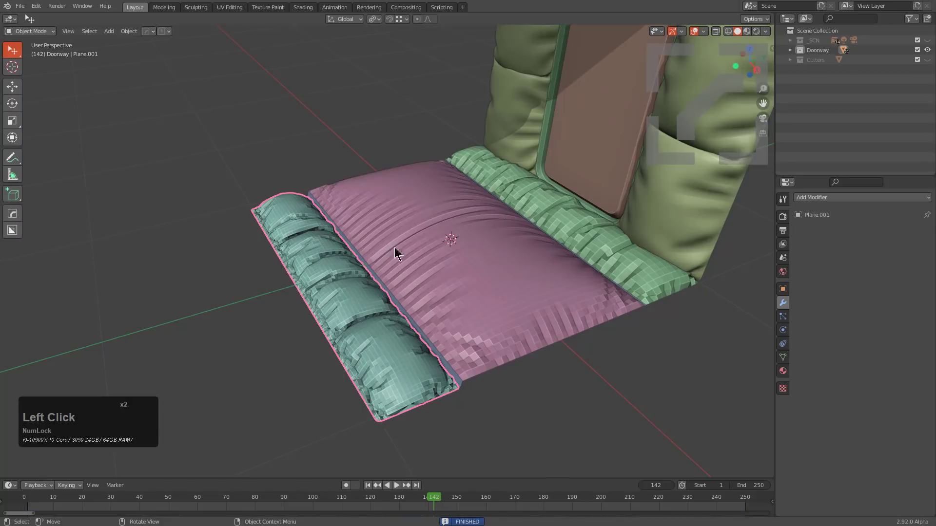
- Add a level 1 subdivision to the teal strip, the pink floor panel and the green strip
{"action": "key", "text": "ctrl+1"}
{"action": "left_click", "coordinate": [577, 255], "text": "shift"}
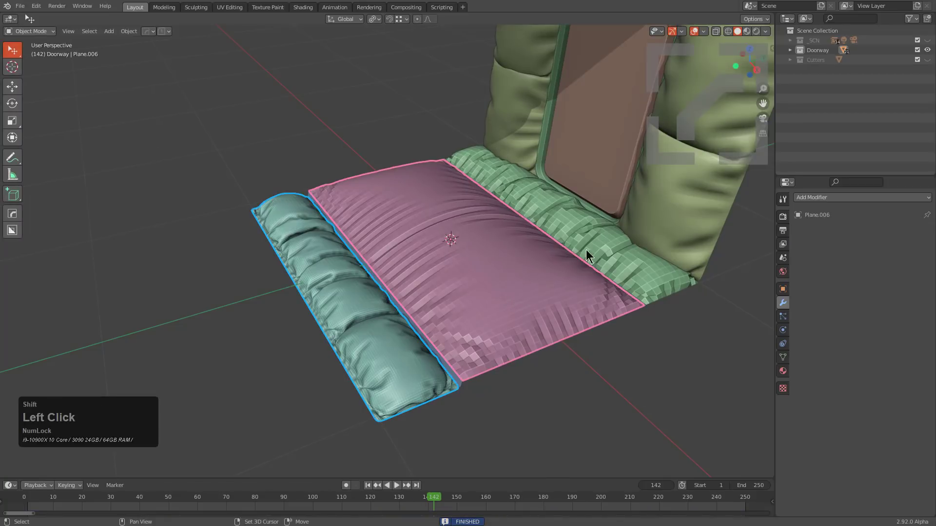
{"action": "left_click", "coordinate": [604, 235]}
{"action": "left_click", "coordinate": [540, 270], "text": "shift"}
{"action": "key", "text": "ctrl+1"}
- Shade the three floor panels smooth and deselect everything
{"action": "left_click", "coordinate": [350, 329], "text": "shift"}
{"action": "key", "text": "ctrl+grave"}
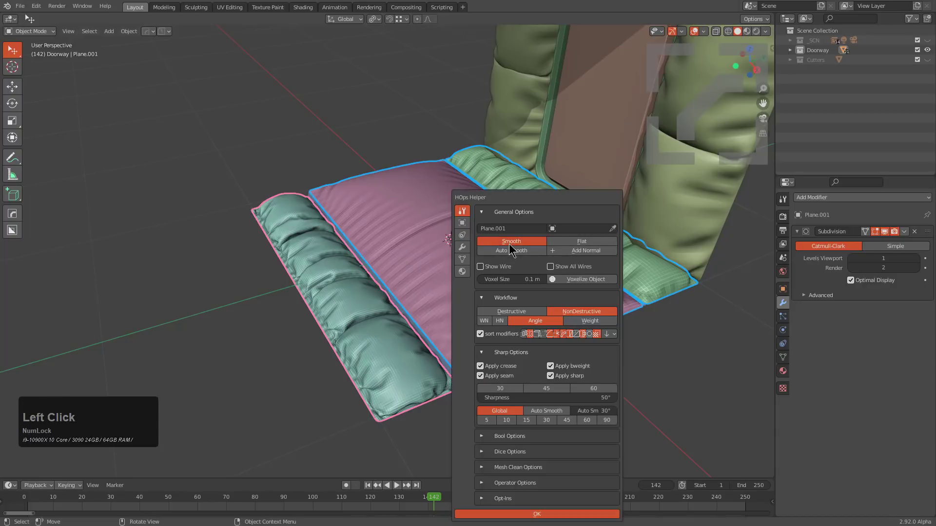
{"action": "left_click", "coordinate": [376, 155]}
{"action": "key", "text": "alt+a"}
{"action": "middle_click_drag", "start_coordinate": [458, 202], "coordinate": [477, 344], "text": "shift"}
{"action": "key", "text": "1"}
{"action": "scroll", "coordinate": [477, 344], "scroll_direction": "up", "scroll_amount": 3}
{"action": "middle_click_drag", "start_coordinate": [449, 289], "coordinate": [445, 286]}
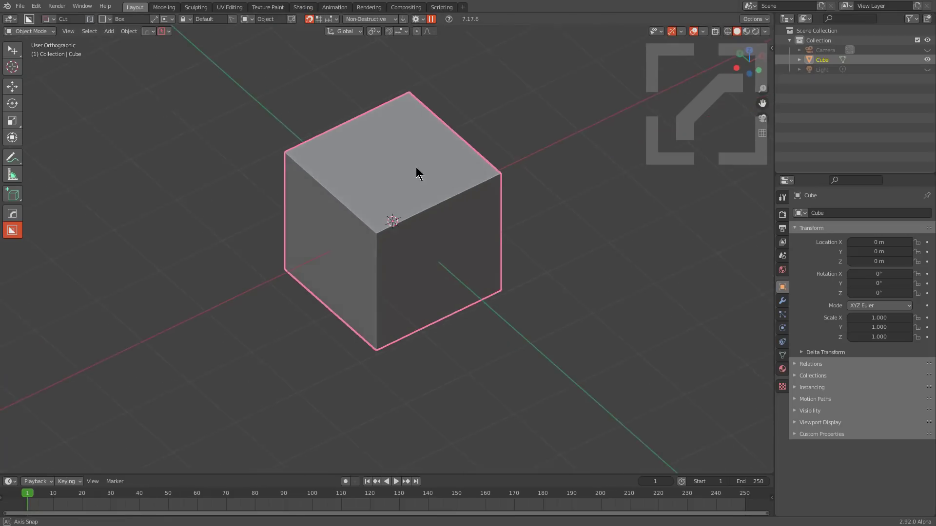
- Try AccuShape on the default cube
{"action": "key", "text": "q"}
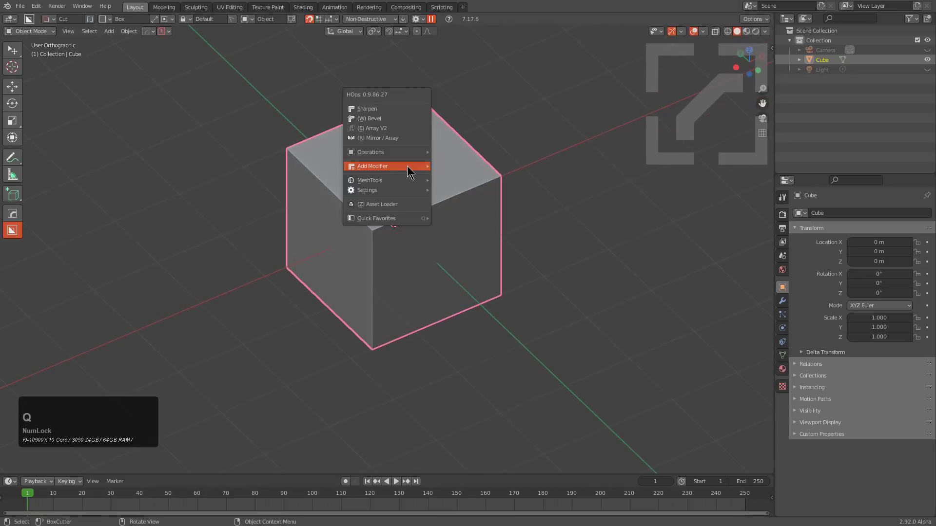
{"action": "mouse_move", "coordinate": [403, 153]}
{"action": "left_click", "coordinate": [540, 162]}
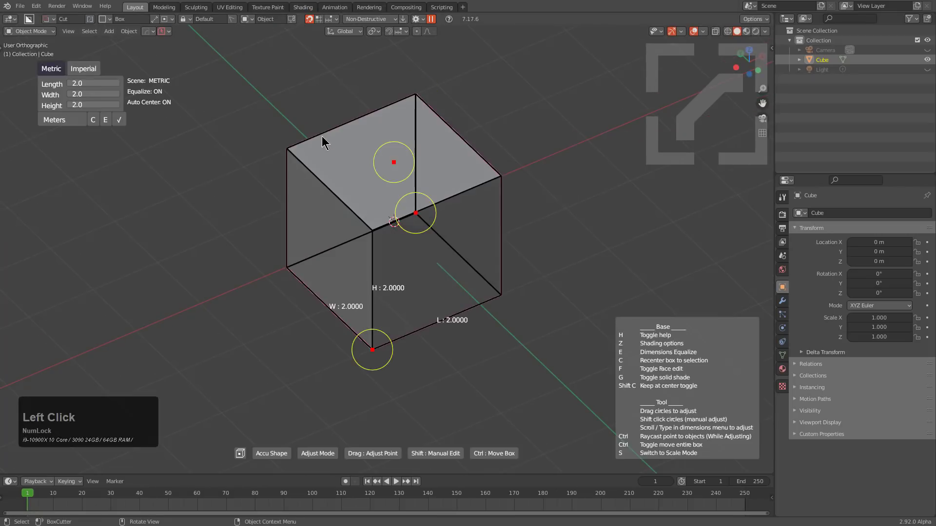
{"action": "right_click", "coordinate": [344, 207]}
- Delete the cube and add a Bezier circle at the world origin
{"action": "key", "text": "x"}
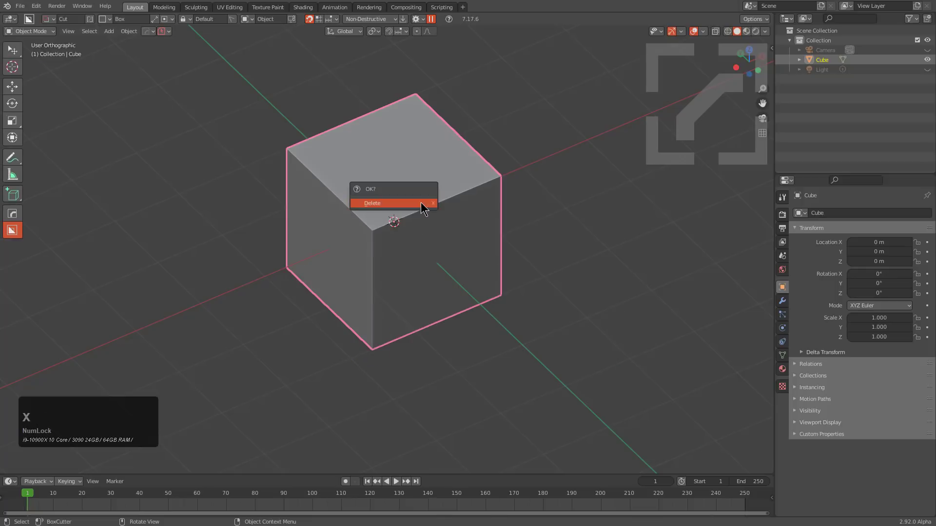
{"action": "left_click", "coordinate": [419, 202]}
{"action": "key", "text": "shift+a"}
{"action": "left_click", "coordinate": [395, 214]}
{"action": "left_click", "coordinate": [445, 222]}
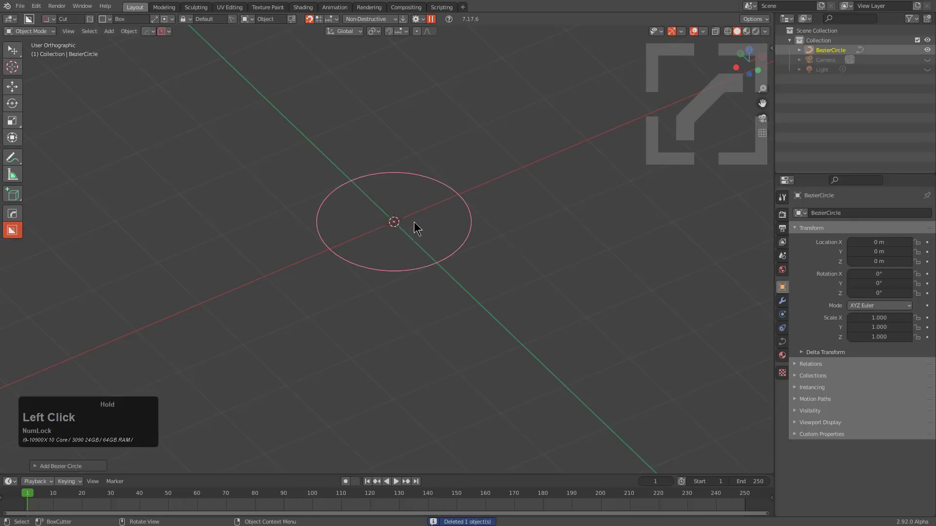
{"action": "middle_click_drag", "start_coordinate": [417, 225], "coordinate": [282, 180]}
- Enlarge the Bezier circle equally in length and width using AccuShape
{"action": "key", "text": "q"}
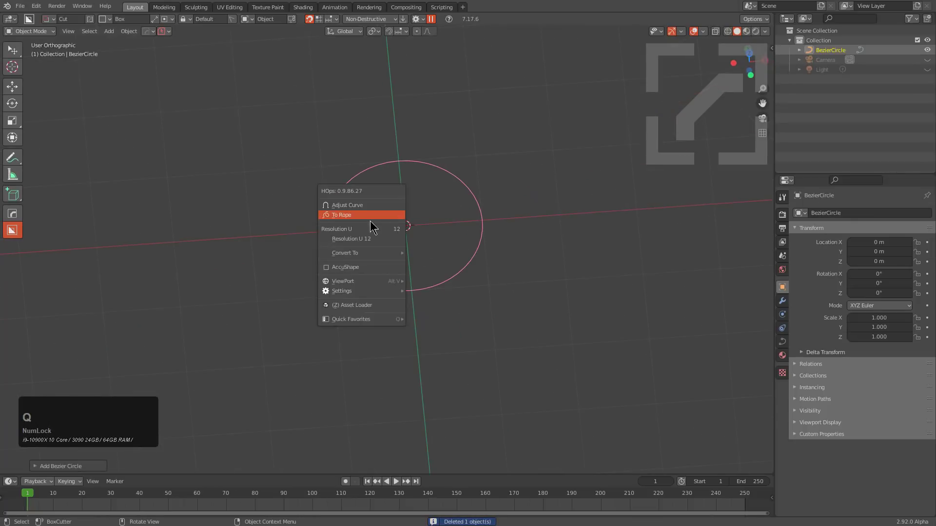
{"action": "left_click", "coordinate": [352, 267]}
{"action": "left_click_drag", "start_coordinate": [476, 155], "coordinate": [588, 92]}
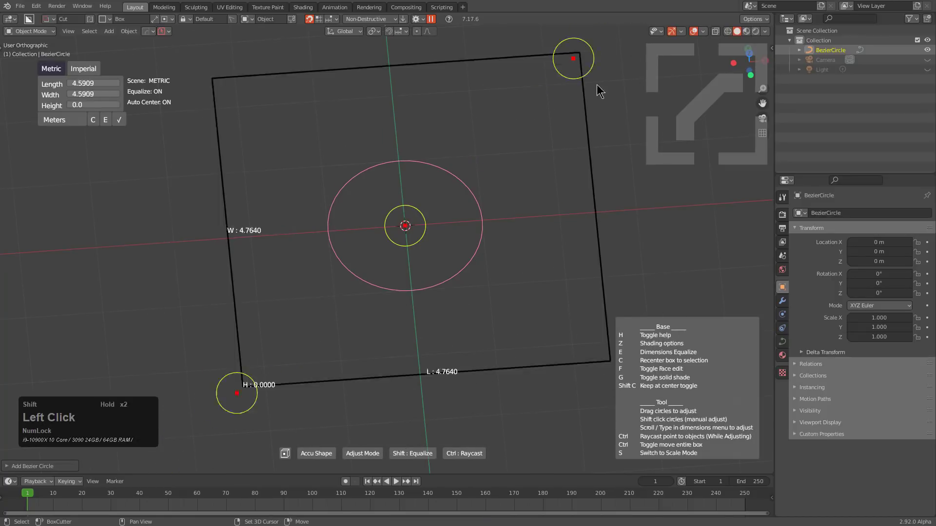
{"action": "scroll", "coordinate": [622, 122], "scroll_direction": "down", "scroll_amount": 8}
{"action": "middle_click_drag", "start_coordinate": [368, 209], "coordinate": [404, 214]}
{"action": "scroll", "coordinate": [420, 242], "scroll_direction": "down", "scroll_amount": 1}
{"action": "key", "text": "space"}
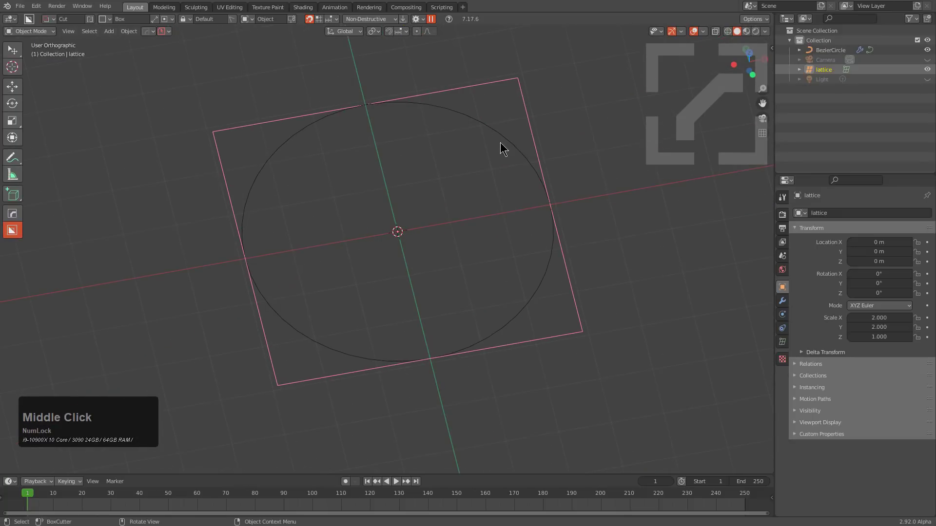
- Delete the Bezier circle together with its lattice
{"action": "key", "text": "a"}
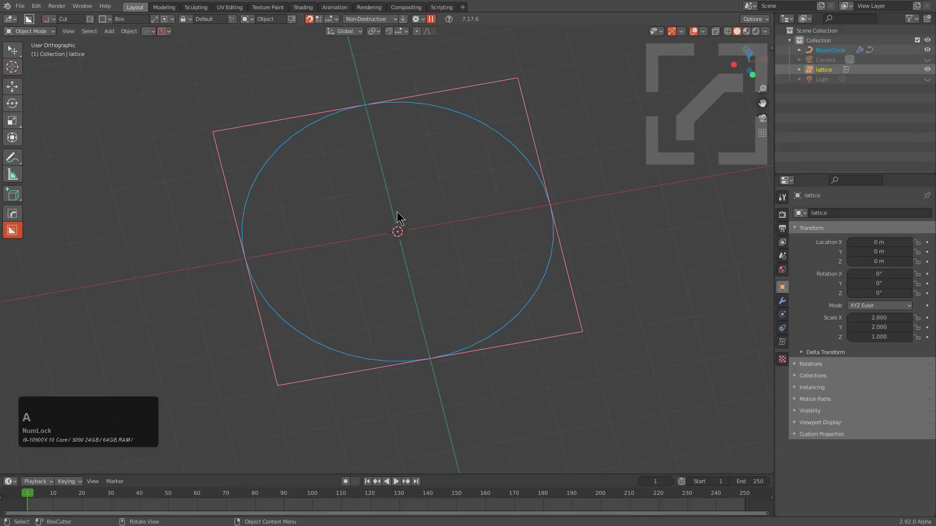
{"action": "key", "text": "x"}
{"action": "left_click", "coordinate": [398, 214]}
- Add a text object reading ACCUSHAPE and move it along X to about -2.86 m
{"action": "key", "text": "shift+a"}
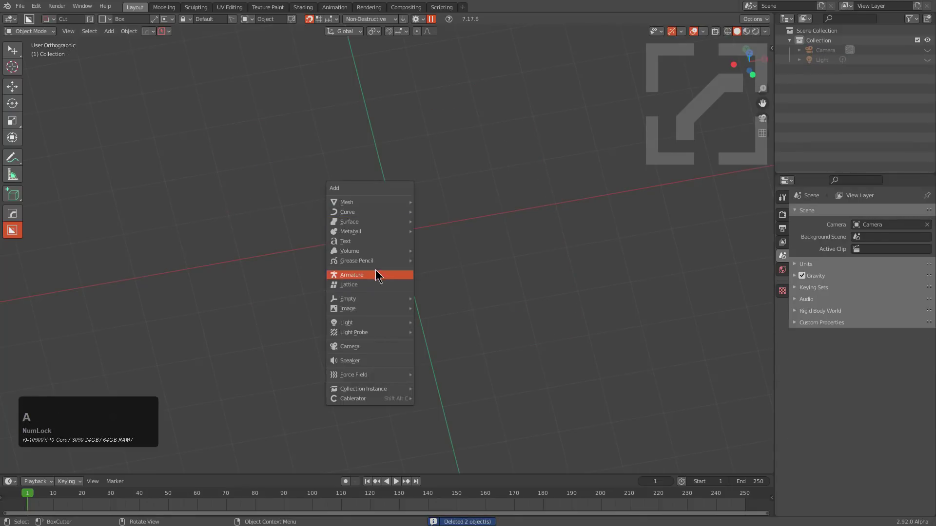
{"action": "left_click", "coordinate": [377, 241]}
{"action": "key", "text": "Tab"}
{"action": "key", "text": "ctrl+a"}
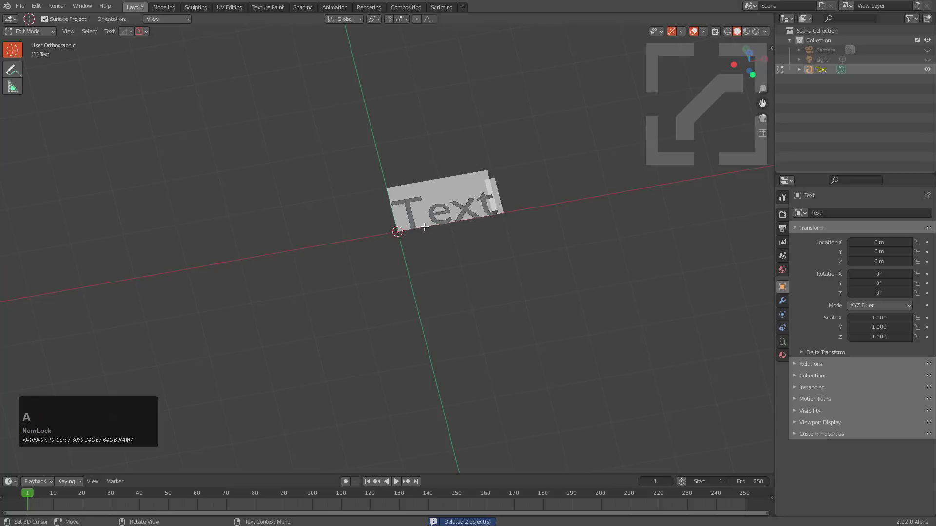
{"action": "type", "text": "ACCUS"}
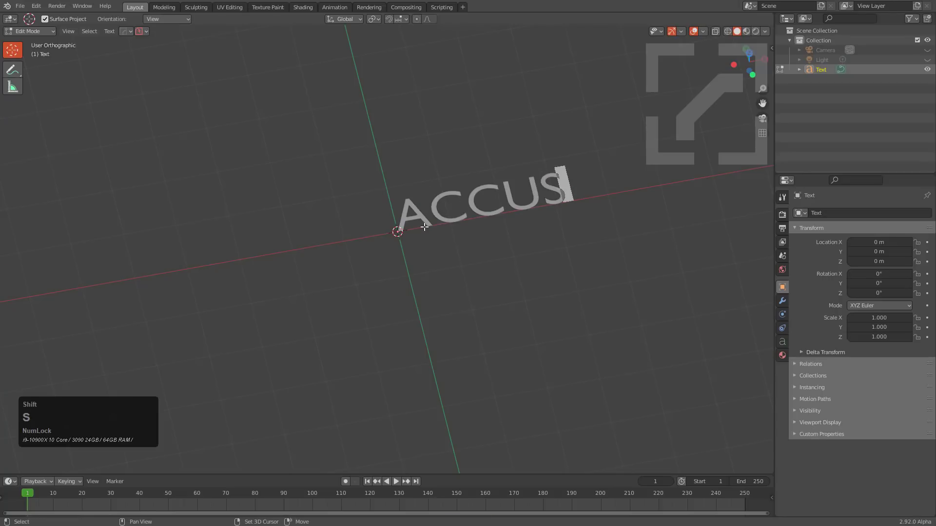
{"action": "key", "text": "Tab"}
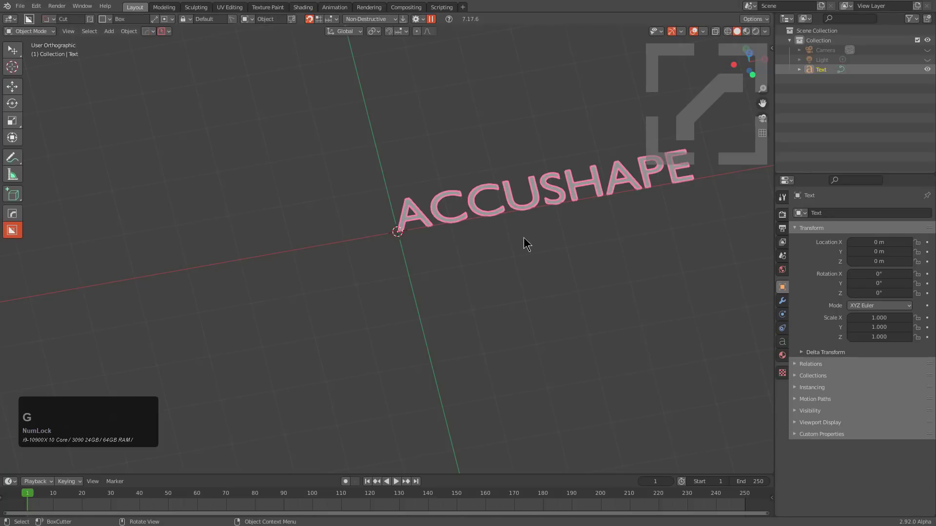
{"action": "key", "text": "x"}
{"action": "left_click", "coordinate": [375, 266]}
- Resize the text with AccuShape in imperial feet to about 34.58 ft long and 4.30 ft wide
{"action": "key", "text": "q"}
{"action": "left_click", "coordinate": [379, 266]}
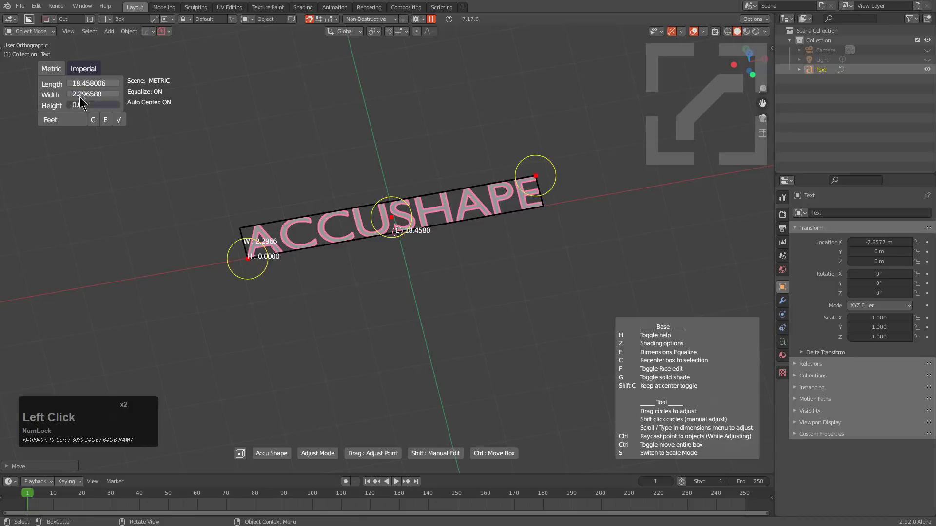
{"action": "scroll", "coordinate": [80, 102], "scroll_direction": "down", "scroll_amount": 5}
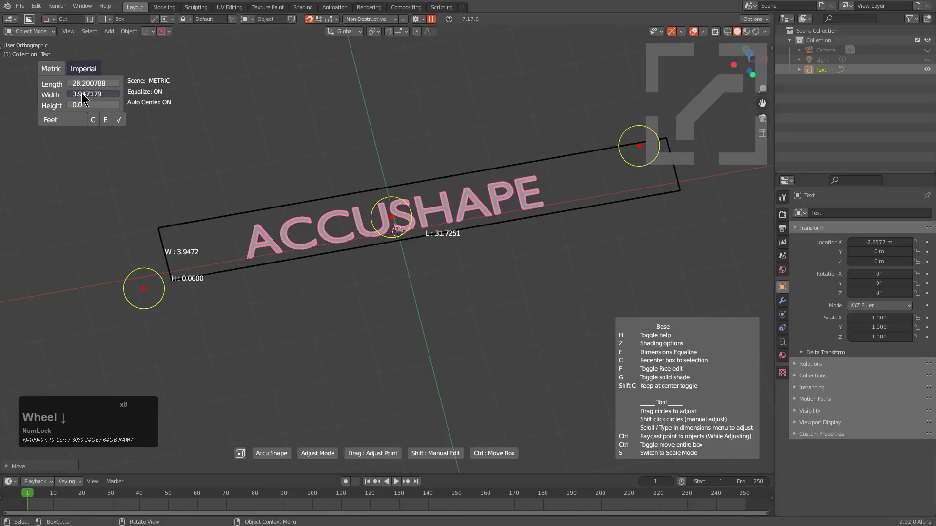
{"action": "scroll", "coordinate": [83, 98], "scroll_direction": "up", "scroll_amount": 2}
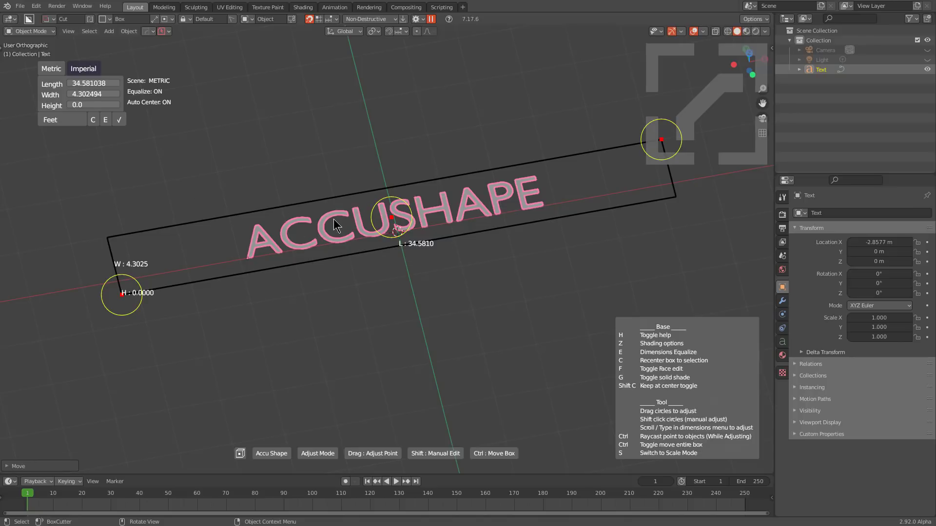
{"action": "key", "text": "space"}
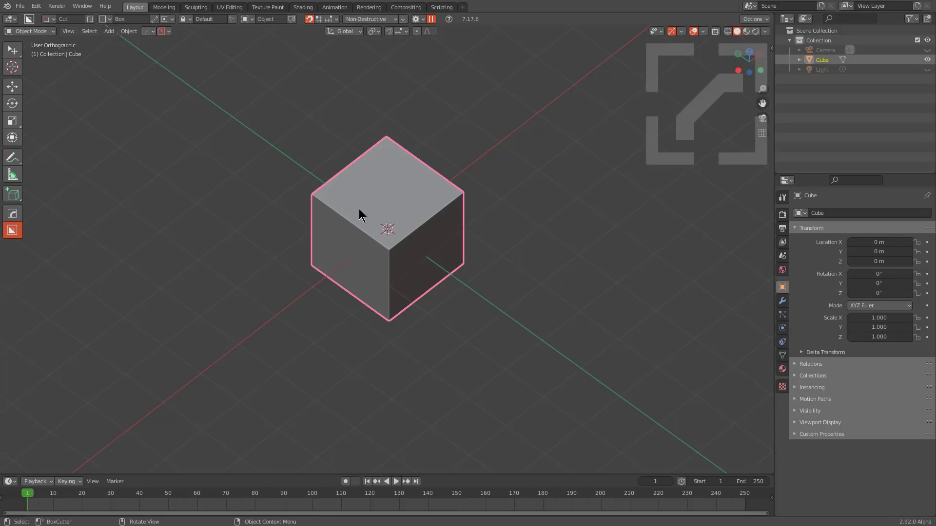
- Try a nine-segment radial array of the cube around Z with a displacement of about 4.41 along Y
{"action": "key", "text": "q"}
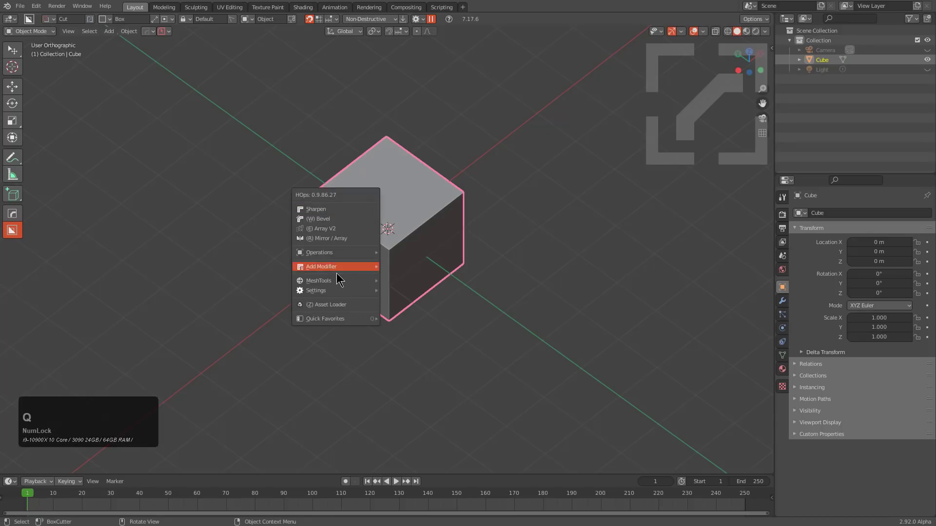
{"action": "mouse_move", "coordinate": [338, 283]}
{"action": "left_click", "coordinate": [418, 328]}
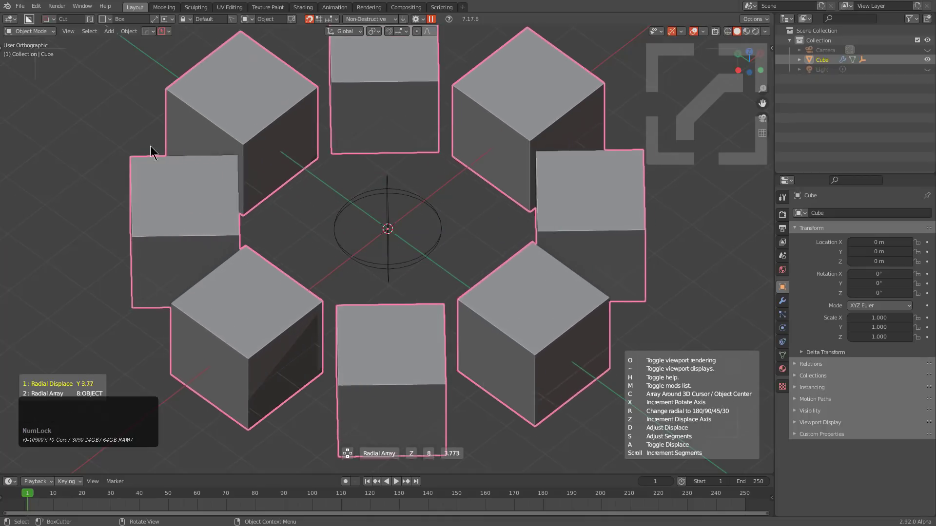
{"action": "scroll", "coordinate": [668, 236], "scroll_direction": "down", "scroll_amount": 3}
{"action": "scroll", "coordinate": [649, 235], "scroll_direction": "up", "scroll_amount": 5}
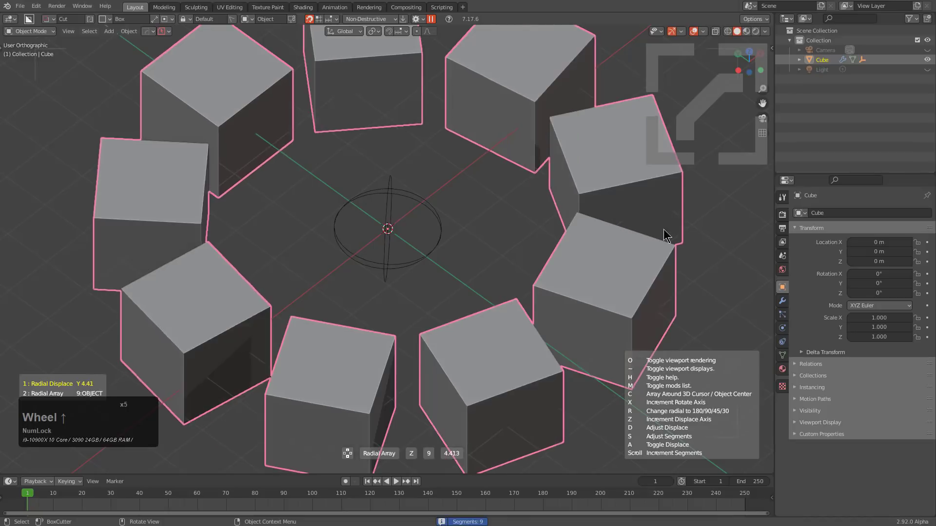
{"action": "right_click", "coordinate": [575, 208]}
- Delete the cube and add a cylinder at the world origin
{"action": "scroll", "coordinate": [395, 213], "scroll_direction": "up", "scroll_amount": 1}
{"action": "scroll", "coordinate": [395, 213], "scroll_direction": "down", "scroll_amount": 1}
{"action": "mouse_move", "coordinate": [395, 213]}
{"action": "middle_mouse_down"}
{"action": "mouse_move", "coordinate": [390, 232]}
{"action": "mouse_move", "coordinate": [385, 217]}
{"action": "middle_mouse_up"}
{"action": "key", "text": "x"}
{"action": "left_click", "coordinate": [384, 218]}
{"action": "key", "text": "shift+a"}
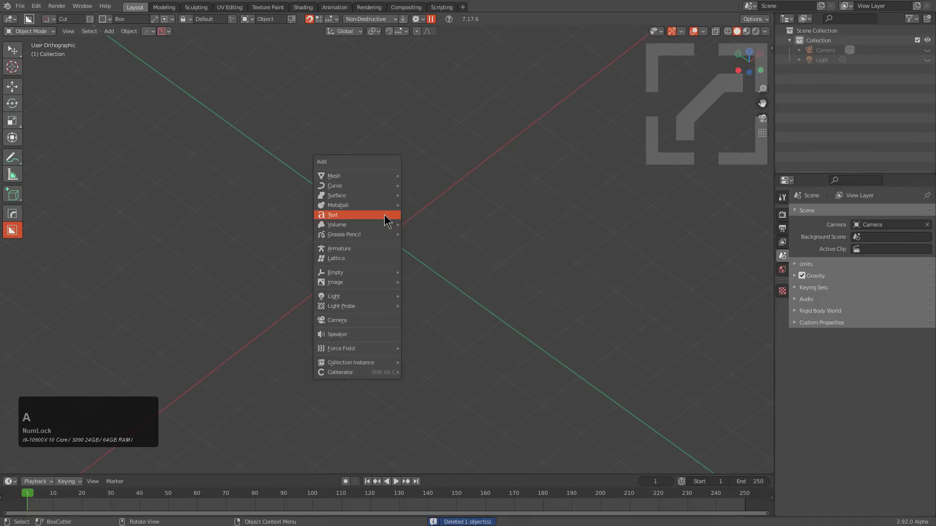
{"action": "left_click", "coordinate": [371, 177]}
{"action": "left_click", "coordinate": [423, 239]}
- Stretch the cylinder along Z to a scale of about 4.49 and sharpen it
{"action": "key", "text": "s"}
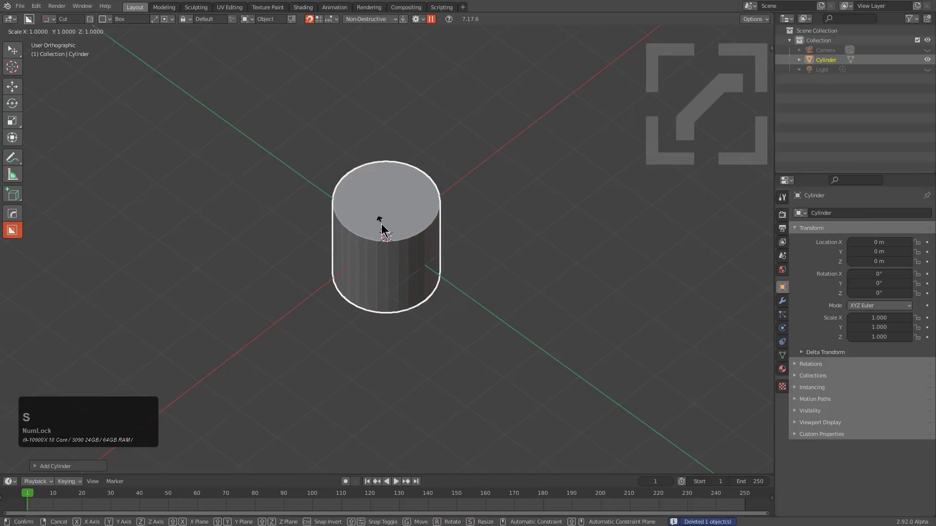
{"action": "key", "text": "z"}
{"action": "left_click", "coordinate": [431, 193]}
{"action": "key", "text": "q"}
{"action": "left_click", "coordinate": [400, 125]}
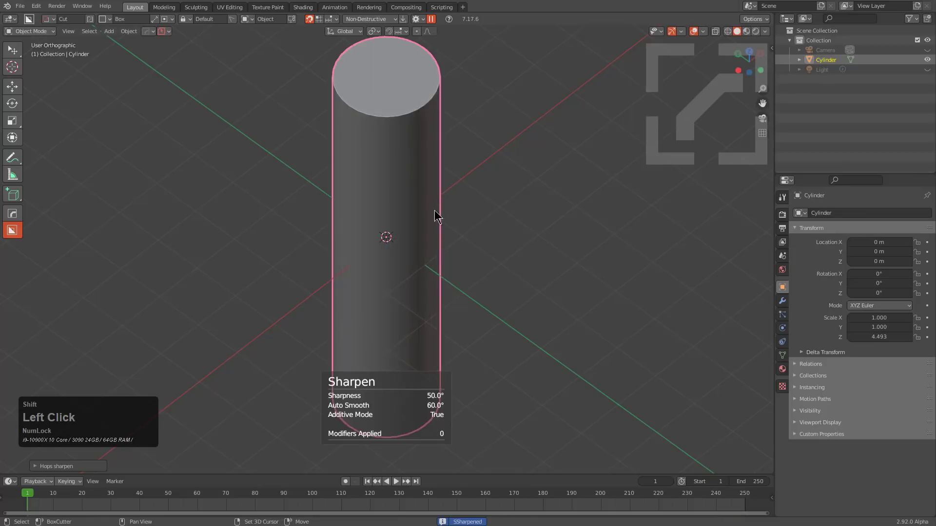
- Move the cylinder to about X -3.31, Y 5.43, Z 1.24 m and rotate it freely to about -21.8°, 47.2°, -25.6°
{"action": "scroll", "coordinate": [431, 207], "scroll_direction": "down", "scroll_amount": 2}
{"action": "key", "text": "r"}
{"action": "left_click", "coordinate": [531, 368]}
{"action": "key", "text": "g"}
{"action": "left_click", "coordinate": [316, 303]}
{"action": "key", "text": "r"}
{"action": "key", "text": "r"}
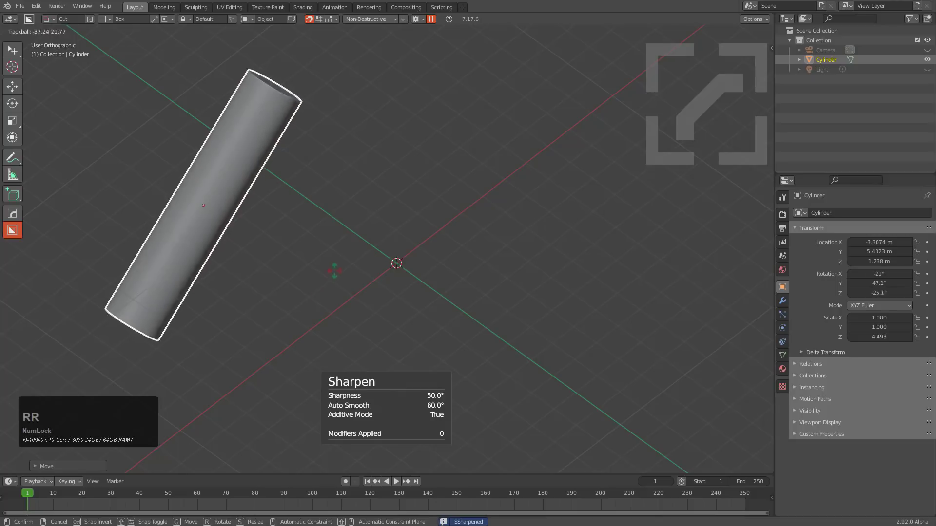
{"action": "left_click", "coordinate": [308, 251]}
- Align the view to the tilted cylinder's local top using Hard Ops View Align
{"action": "middle_click_drag", "start_coordinate": [306, 250], "coordinate": [340, 298], "text": "shift"}
{"action": "scroll", "coordinate": [356, 244], "scroll_direction": "up", "scroll_amount": 2}
{"action": "middle_click_drag", "start_coordinate": [367, 179], "coordinate": [442, 205]}
{"action": "key", "text": "q"}
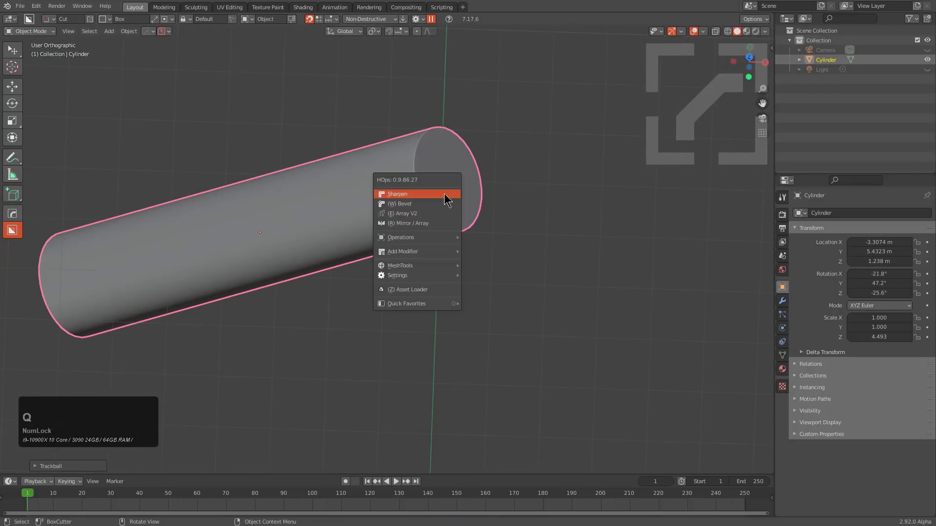
{"action": "mouse_move", "coordinate": [420, 269]}
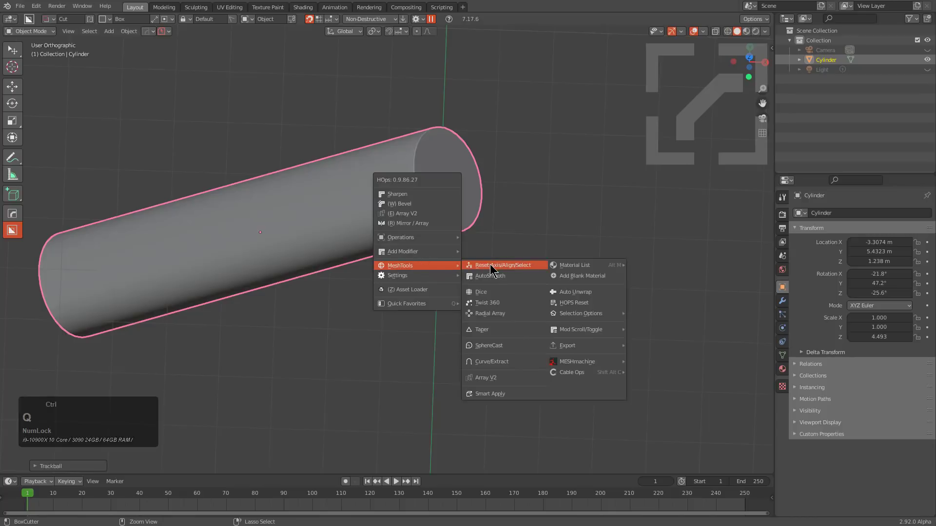
{"action": "left_click", "coordinate": [473, 266]}
{"action": "scroll", "coordinate": [492, 271], "scroll_direction": "up", "scroll_amount": 1}
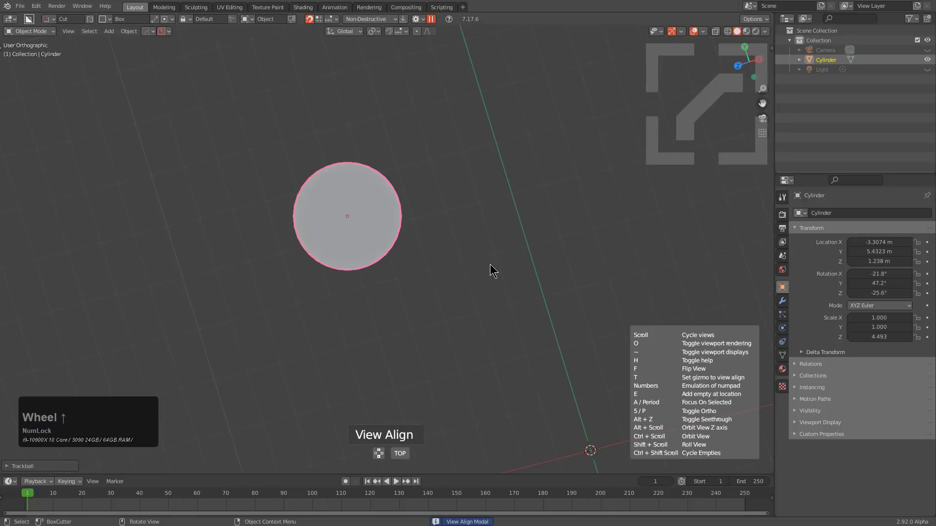
{"action": "left_click", "coordinate": [491, 268]}
- Draw a BoxCutter Ngon across the cylinder's round end, outlining one side with a shallow trapezoidal groove
{"action": "scroll", "coordinate": [437, 274], "scroll_direction": "up", "scroll_amount": 2}
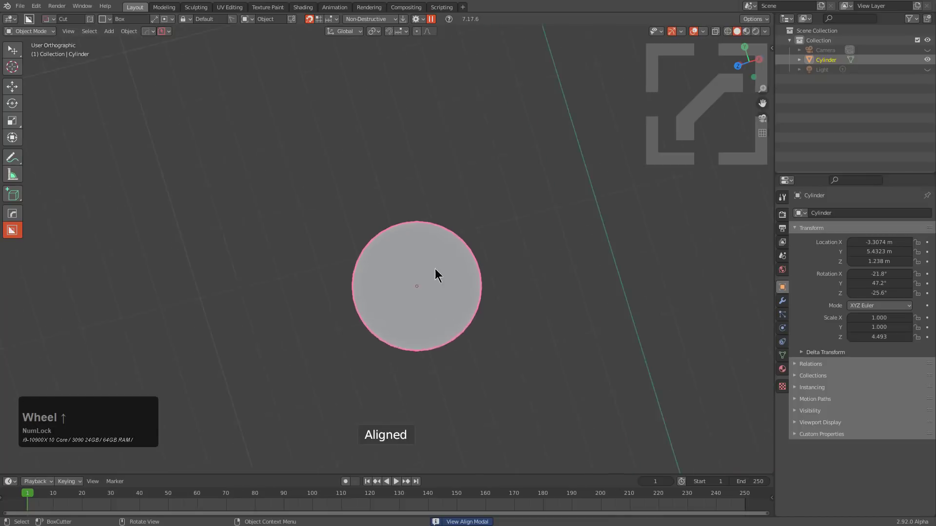
{"action": "scroll", "coordinate": [382, 235], "scroll_direction": "up", "scroll_amount": 1}
{"action": "key", "text": "d"}
{"action": "left_click", "coordinate": [359, 235]}
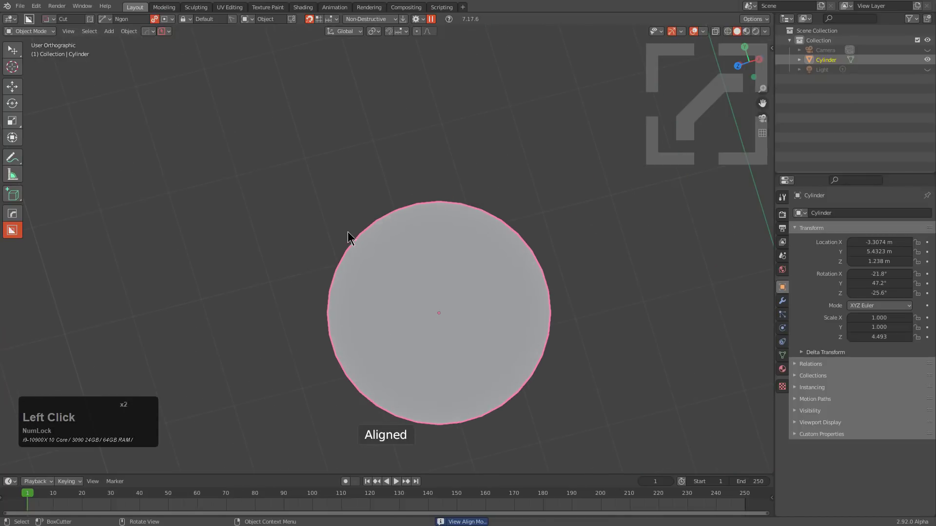
{"action": "left_click", "coordinate": [344, 232]}
{"action": "left_click", "coordinate": [400, 231]}
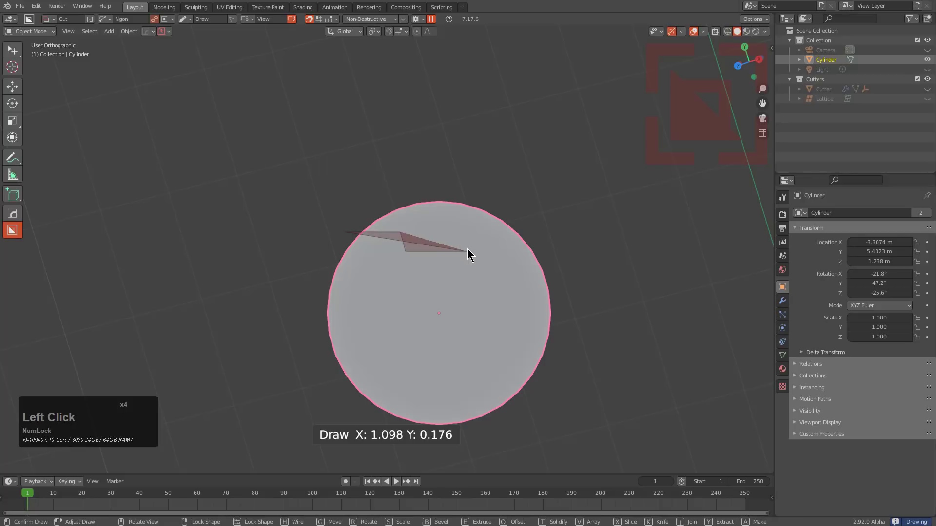
{"action": "left_click", "coordinate": [473, 229]}
{"action": "left_click", "coordinate": [544, 227]}
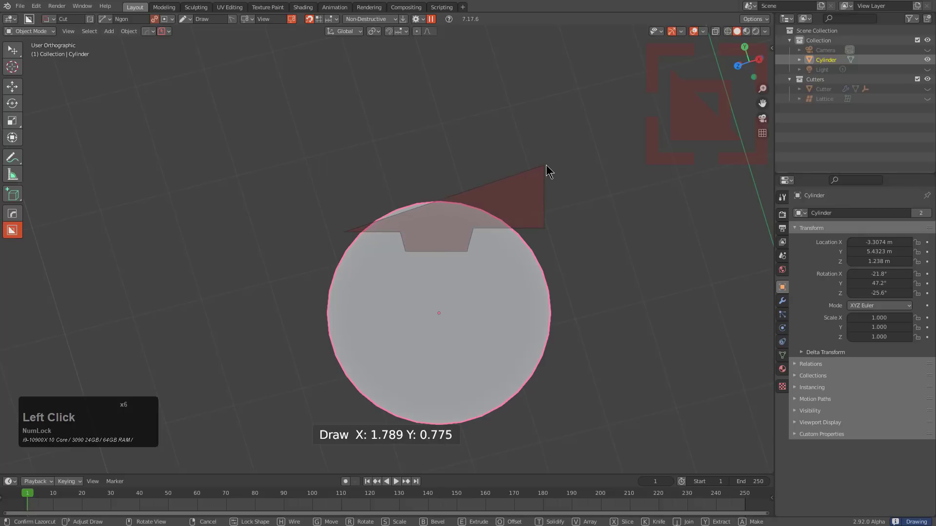
{"action": "double_click", "coordinate": [316, 154]}
- Extrude the Ngon cut about 8.387 along the cylinder's length
{"action": "middle_click_drag", "start_coordinate": [315, 155], "coordinate": [361, 179]}
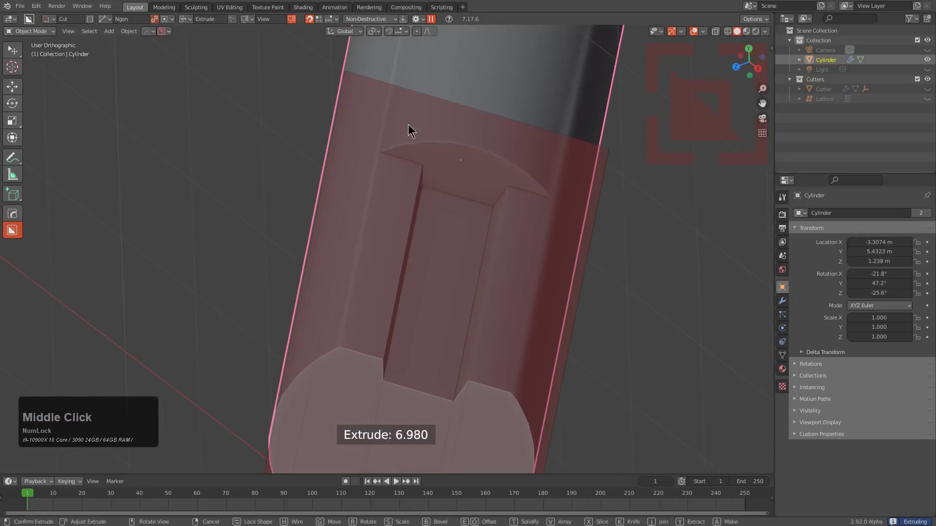
{"action": "left_click", "coordinate": [426, 237]}
{"action": "scroll", "coordinate": [427, 236], "scroll_direction": "down", "scroll_amount": 3}
{"action": "scroll", "coordinate": [449, 244], "scroll_direction": "up", "scroll_amount": 3}
- Sharpen the cut cylinder and bring up its boolean cutter with Hard Ops Bool Scroll
{"action": "key", "text": "q"}
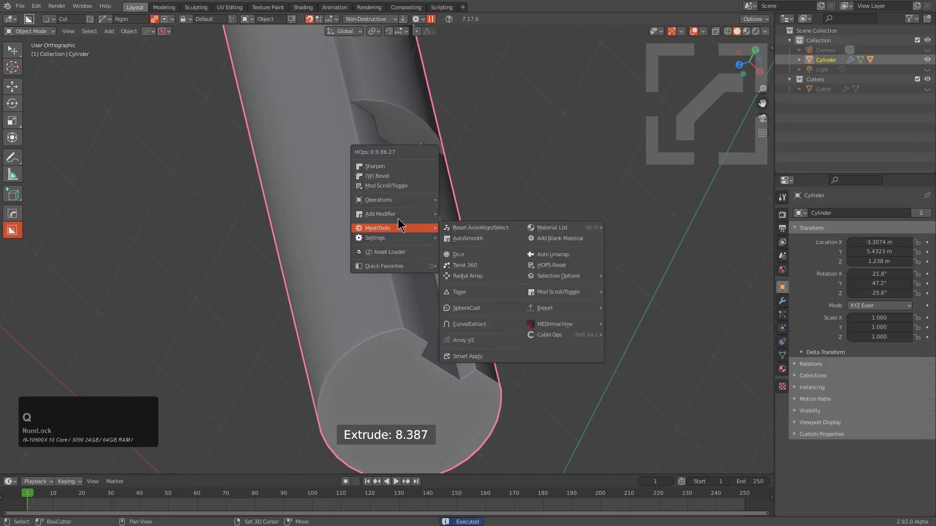
{"action": "left_click", "coordinate": [393, 165]}
{"action": "middle_click_drag", "start_coordinate": [407, 198], "coordinate": [435, 239]}
{"action": "key", "text": "q"}
{"action": "left_click", "coordinate": [435, 277]}
{"action": "left_click", "coordinate": [430, 279]}
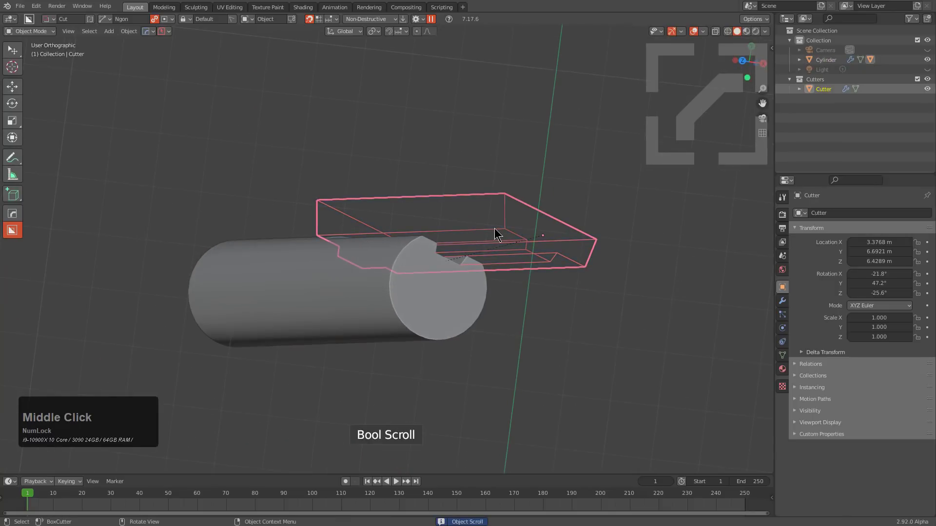
- Radial Array the Ngon cutter around the cylinder's Z axis with 3 segments
{"action": "left_click", "coordinate": [414, 297]}
{"action": "key", "text": "q"}
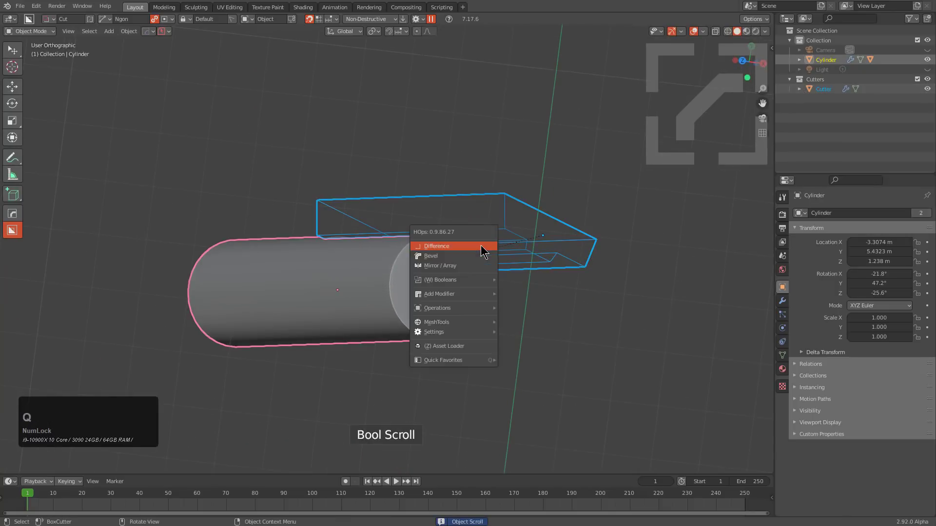
{"action": "mouse_move", "coordinate": [457, 323]}
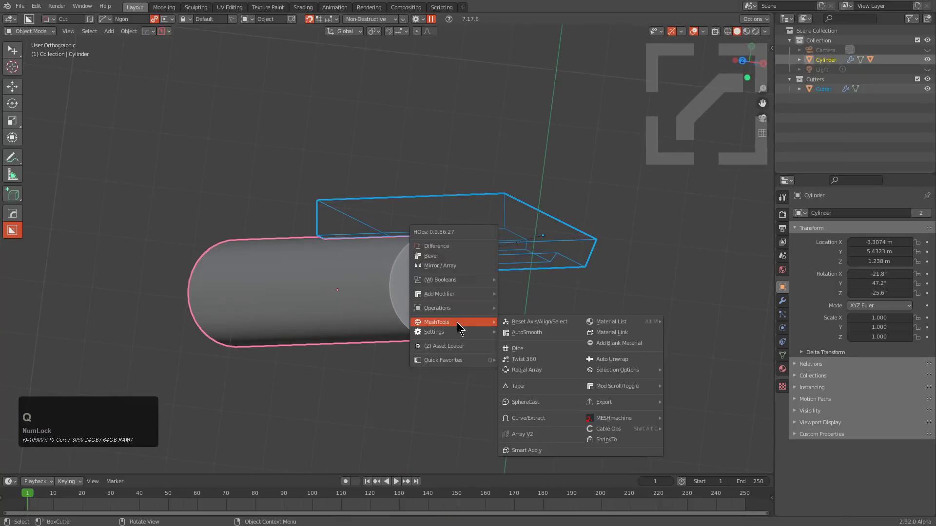
{"action": "left_click", "coordinate": [535, 371]}
{"action": "scroll", "coordinate": [535, 374], "scroll_direction": "down", "scroll_amount": 5}
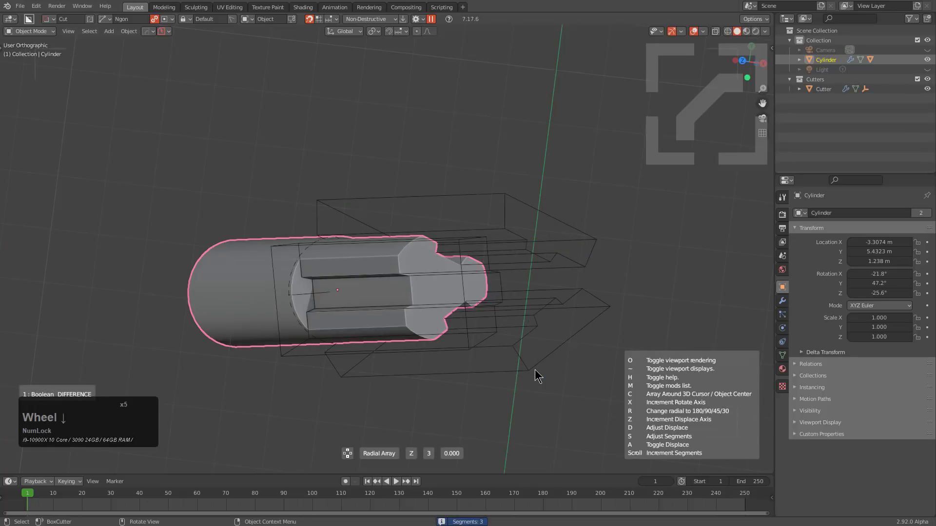
{"action": "left_click", "coordinate": [535, 372]}
- Align the view to the notched cylinder's local top using Hard Ops View Align
{"action": "scroll", "coordinate": [504, 318], "scroll_direction": "up", "scroll_amount": 3}
{"action": "key", "text": "h"}
{"action": "key", "text": "ctrl+z"}
{"action": "key", "text": "1"}
{"action": "middle_click_drag", "start_coordinate": [448, 319], "coordinate": [447, 268]}
{"action": "key", "text": "q"}
{"action": "mouse_move", "coordinate": [480, 247]}
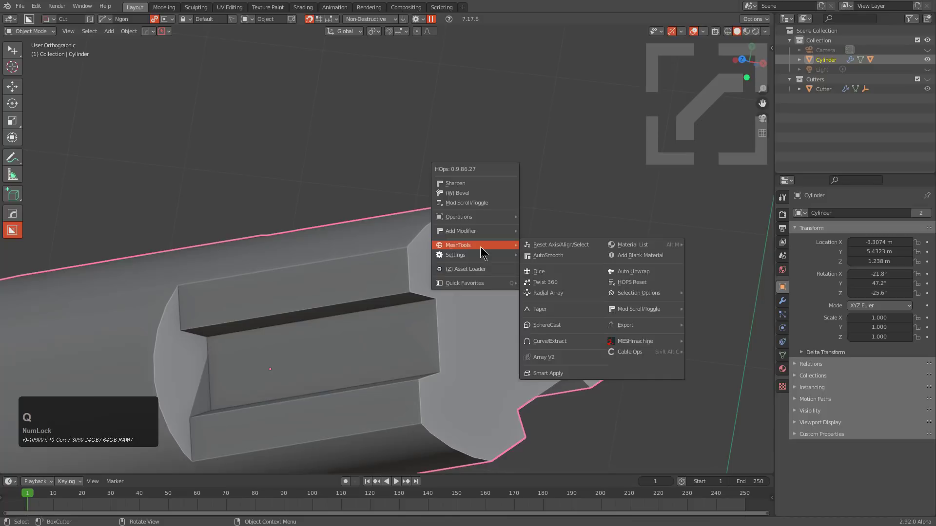
{"action": "left_click", "coordinate": [535, 246]}
{"action": "scroll", "coordinate": [543, 247], "scroll_direction": "down", "scroll_amount": 1}
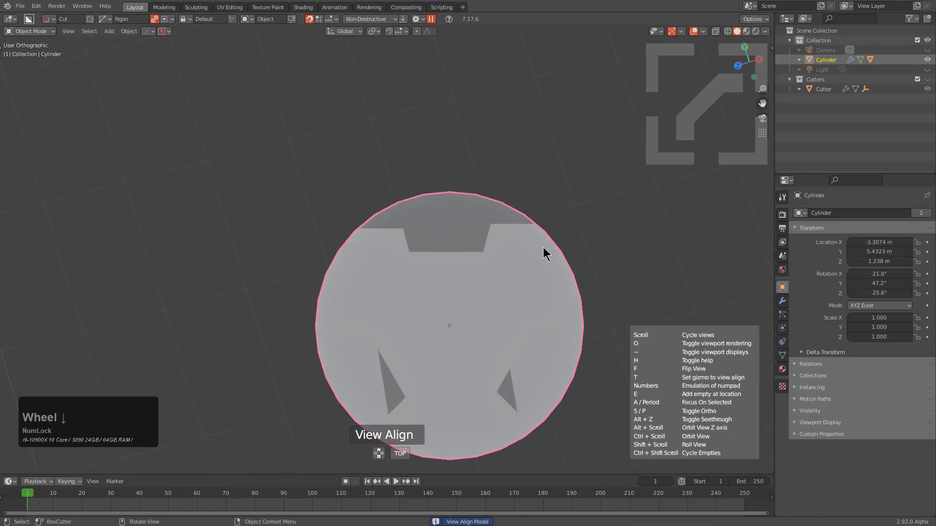
{"action": "left_click", "coordinate": [542, 247]}
- Cut a 64-sided BoxCutter circle centred on the midpoint of the groove floor, extruded about 3.105 along the cylinder
{"action": "key", "text": "d"}
{"action": "left_click", "coordinate": [403, 249]}
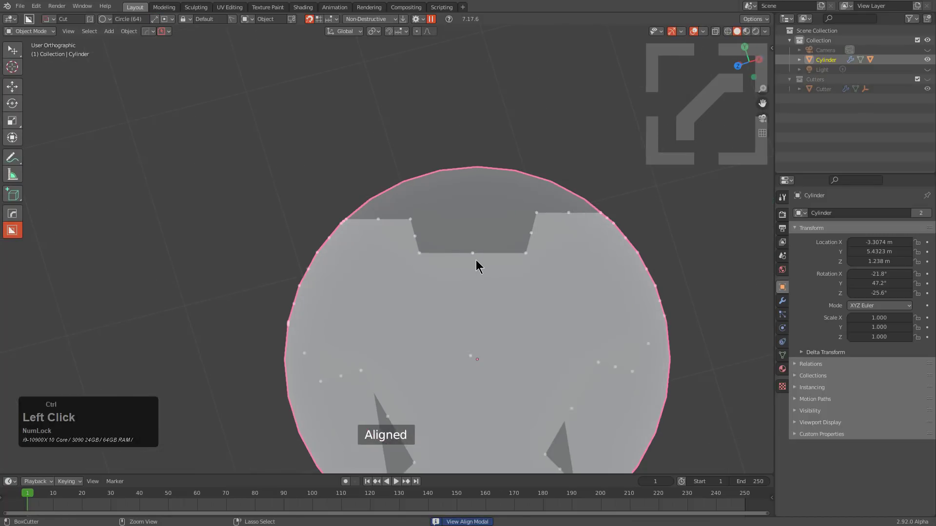
{"action": "left_click_drag", "start_coordinate": [473, 255], "coordinate": [504, 271]}
{"action": "middle_click_drag", "start_coordinate": [504, 271], "coordinate": [511, 302]}
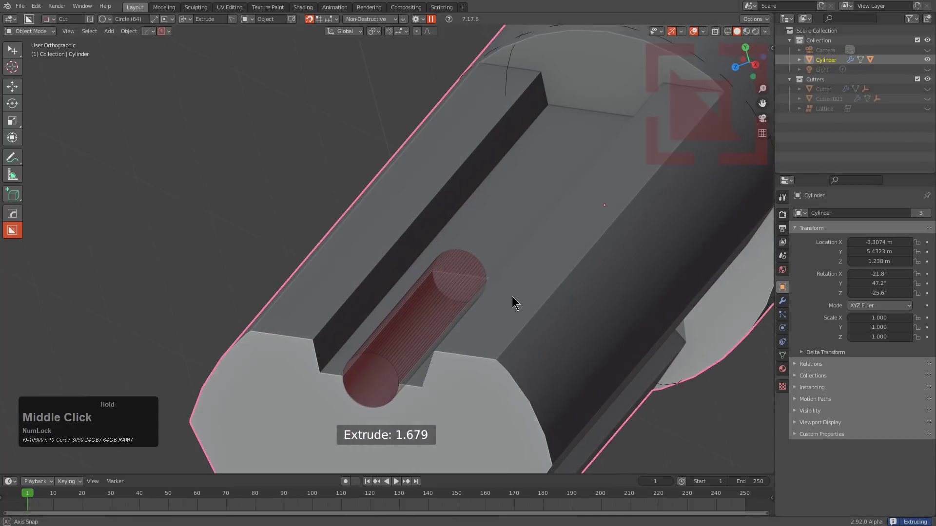
{"action": "left_click", "coordinate": [559, 211]}
- Radial Array the circular cutter into three copies around the cylinder
{"action": "middle_click_drag", "start_coordinate": [559, 211], "coordinate": [450, 247]}
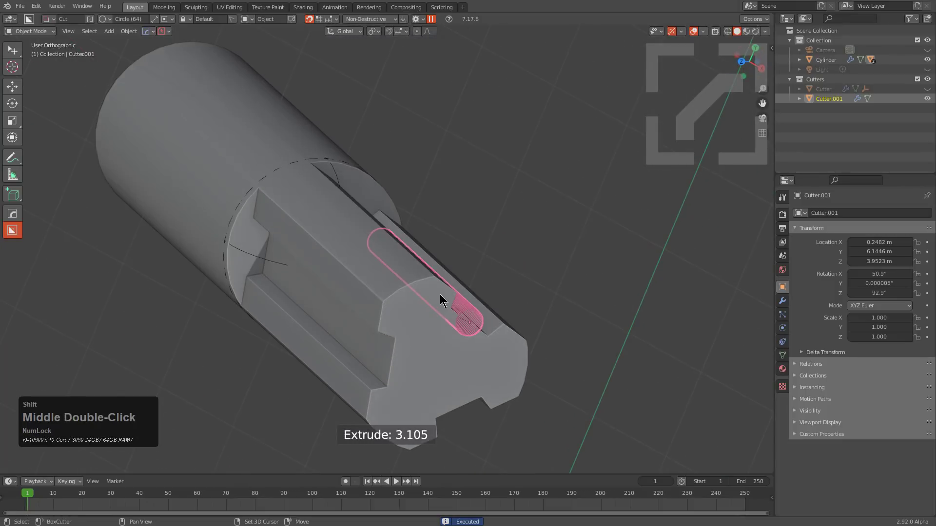
{"action": "left_click", "coordinate": [405, 310]}
{"action": "key", "text": "shift+q"}
{"action": "mouse_move", "coordinate": [517, 257]}
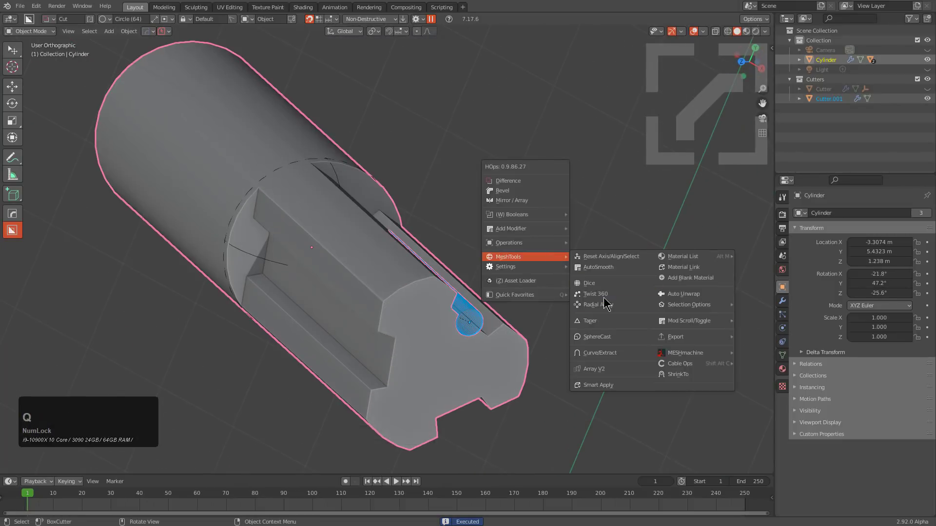
{"action": "left_click", "coordinate": [604, 307]}
{"action": "scroll", "coordinate": [604, 307], "scroll_direction": "down", "scroll_amount": 1}
{"action": "scroll", "coordinate": [604, 307], "scroll_direction": "up", "scroll_amount": 1}
{"action": "left_click", "coordinate": [603, 307]}
- Switch all of the cylinder's boolean modifiers to the Exact solver with the Hard Ops helper and inspect the cuts
{"action": "middle_click_drag", "start_coordinate": [604, 307], "coordinate": [378, 297]}
{"action": "scroll", "coordinate": [297, 342], "scroll_direction": "up", "scroll_amount": 2}
{"action": "left_click", "coordinate": [419, 354]}
{"action": "left_click", "coordinate": [147, 31]}
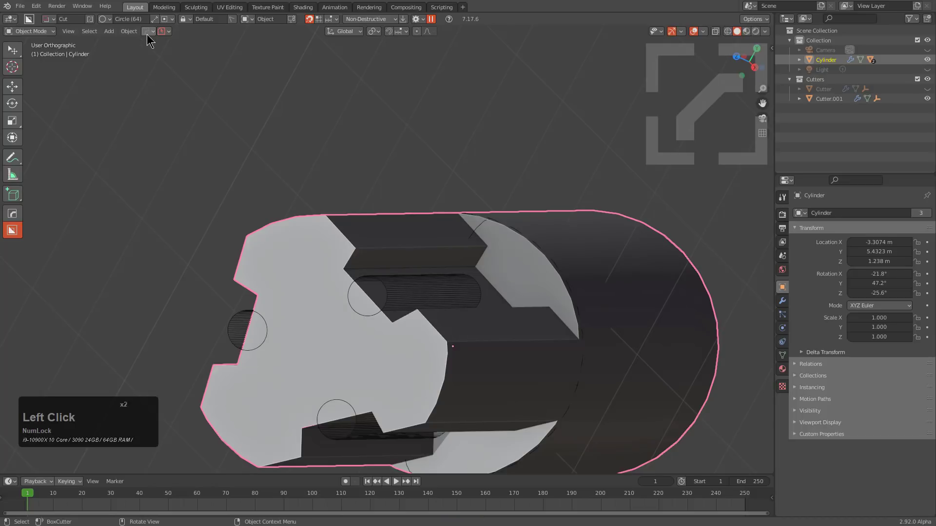
{"action": "left_click", "coordinate": [171, 53]}
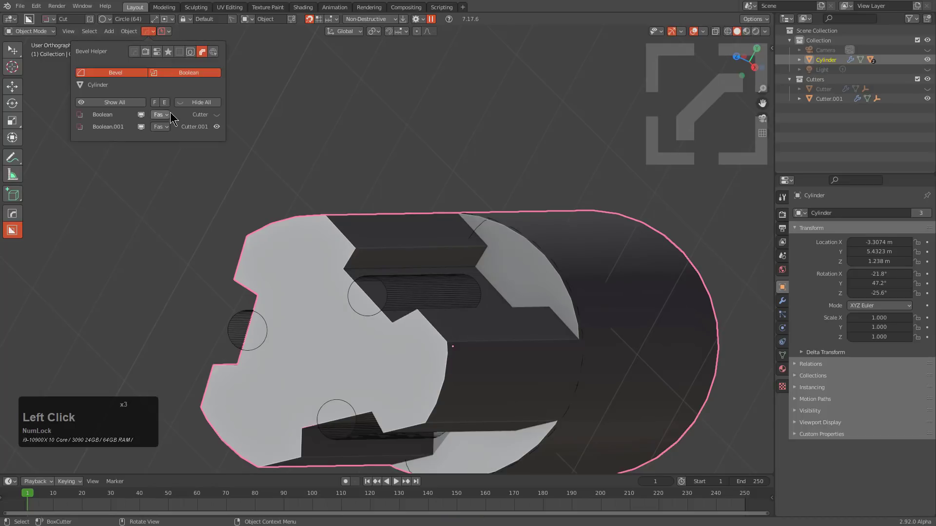
{"action": "left_click", "coordinate": [164, 102]}
{"action": "mouse_move", "coordinate": [373, 277]}
{"action": "middle_mouse_down"}
{"action": "mouse_move", "coordinate": [442, 341]}
{"action": "mouse_move", "coordinate": [470, 328]}
{"action": "mouse_move", "coordinate": [453, 351]}
{"action": "middle_mouse_up"}
{"action": "key", "text": "1"}
{"action": "scroll", "coordinate": [447, 246], "scroll_direction": "down", "scroll_amount": 2}
{"action": "middle_click_drag", "start_coordinate": [447, 247], "coordinate": [361, 136]}
{"action": "scroll", "coordinate": [382, 117], "scroll_direction": "up", "scroll_amount": 1}
{"action": "scroll", "coordinate": [390, 109], "scroll_direction": "down", "scroll_amount": 1}
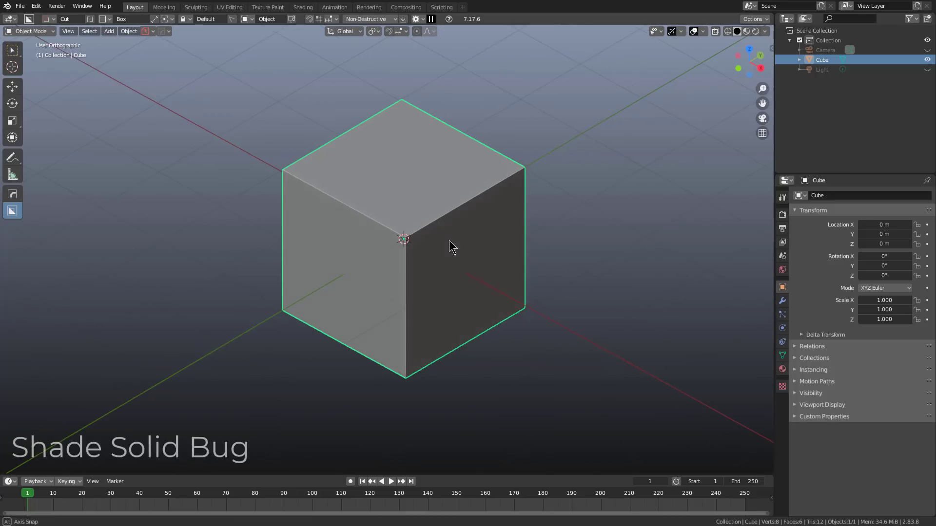
- Cut a 32-sided BoxCutter circle into the cube's side face near the vertical front edge
{"action": "middle_click_drag", "start_coordinate": [452, 247], "coordinate": [447, 242]}
{"action": "key", "text": "d"}
{"action": "left_click", "coordinate": [397, 256]}
{"action": "scroll", "coordinate": [484, 277], "scroll_direction": "up", "scroll_amount": 3}
{"action": "mouse_move", "coordinate": [481, 267]}
{"action": "left_mouse_down"}
{"action": "mouse_move", "coordinate": [489, 268]}
{"action": "mouse_move", "coordinate": [458, 245]}
{"action": "left_mouse_up"}
{"action": "scroll", "coordinate": [486, 270], "scroll_direction": "up", "scroll_amount": 5}
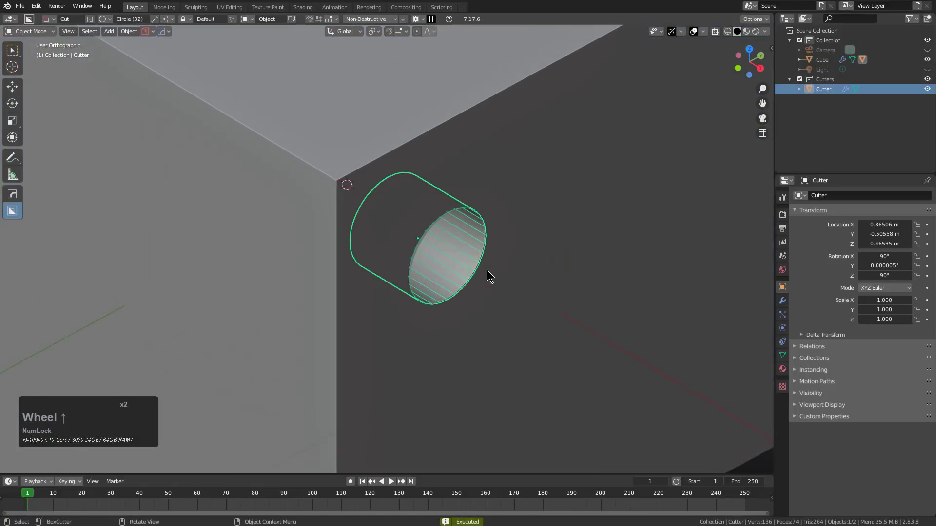
- Add a vertex group bevel about 0.150 wide with 1 segment to the circular cutter's outer face
{"action": "key", "text": "Tab"}
{"action": "left_click", "coordinate": [504, 252]}
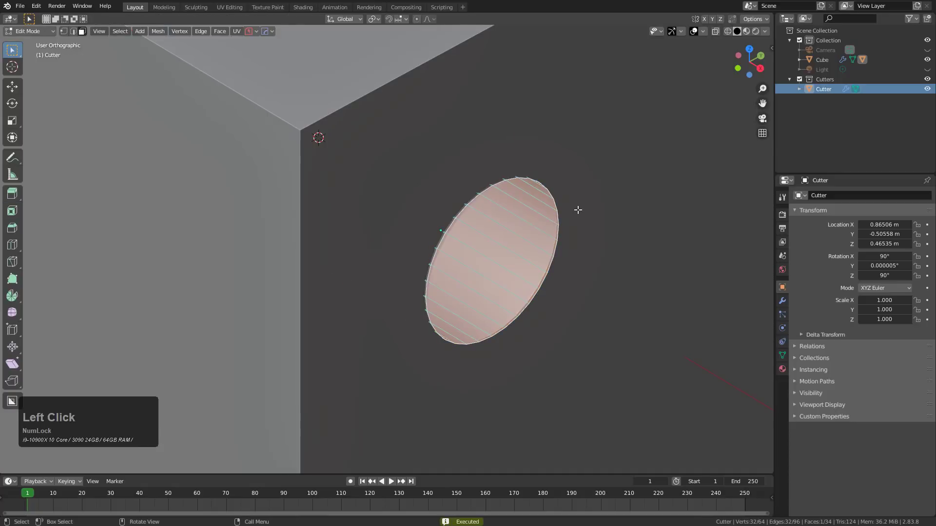
{"action": "key", "text": "ctrl+q"}
{"action": "left_click", "coordinate": [545, 196]}
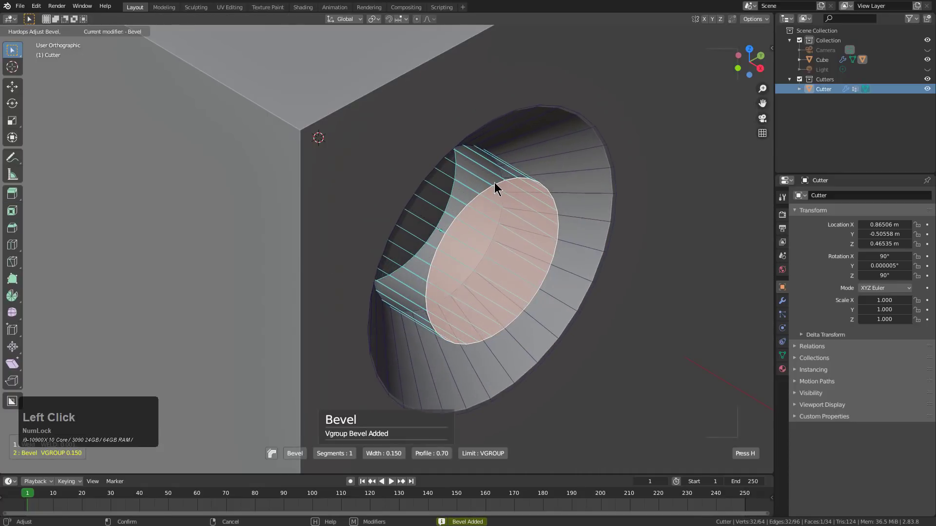
{"action": "left_click", "coordinate": [511, 184]}
{"action": "key", "text": "Tab"}
{"action": "scroll", "coordinate": [514, 203], "scroll_direction": "down", "scroll_amount": 1}
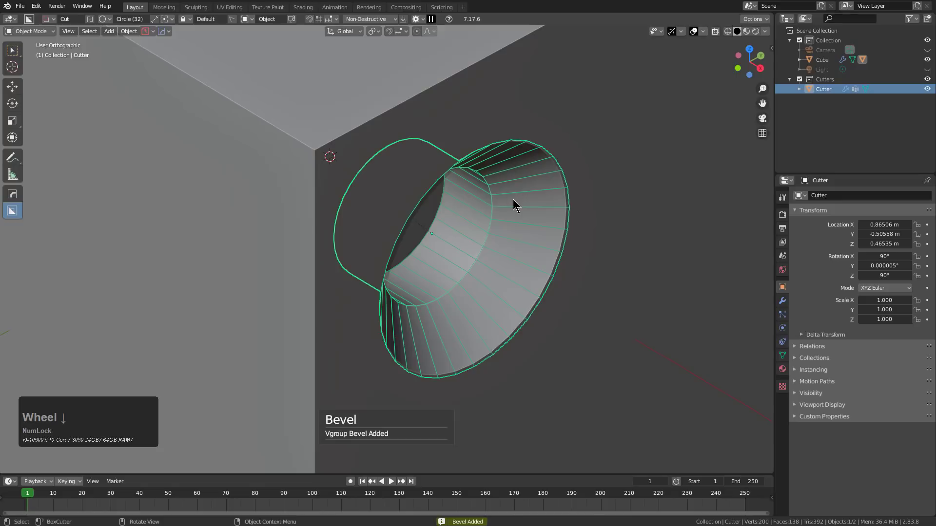
- Apply Shade Solid to the beveled cutter and scale the solid duplicate to about 0.568
{"action": "key", "text": "q"}
{"action": "mouse_move", "coordinate": [496, 296]}
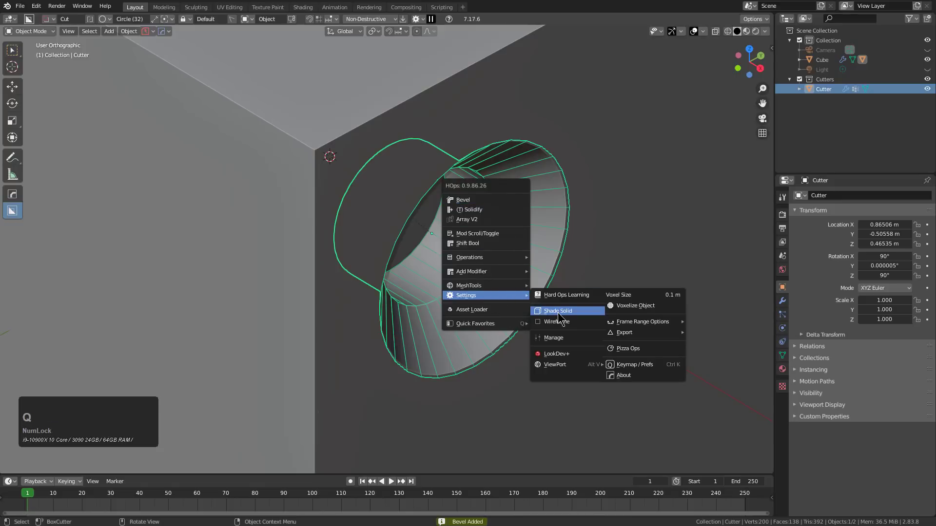
{"action": "left_click", "coordinate": [558, 312]}
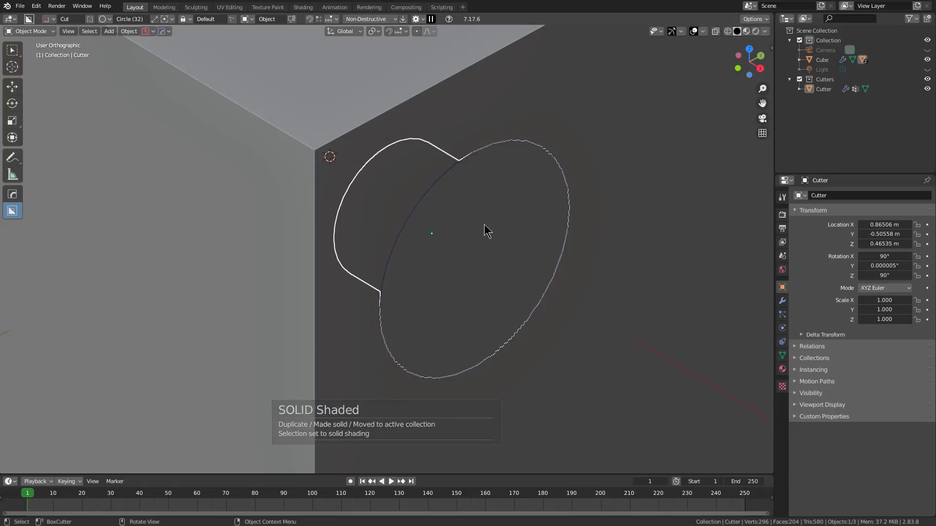
{"action": "key", "text": "s"}
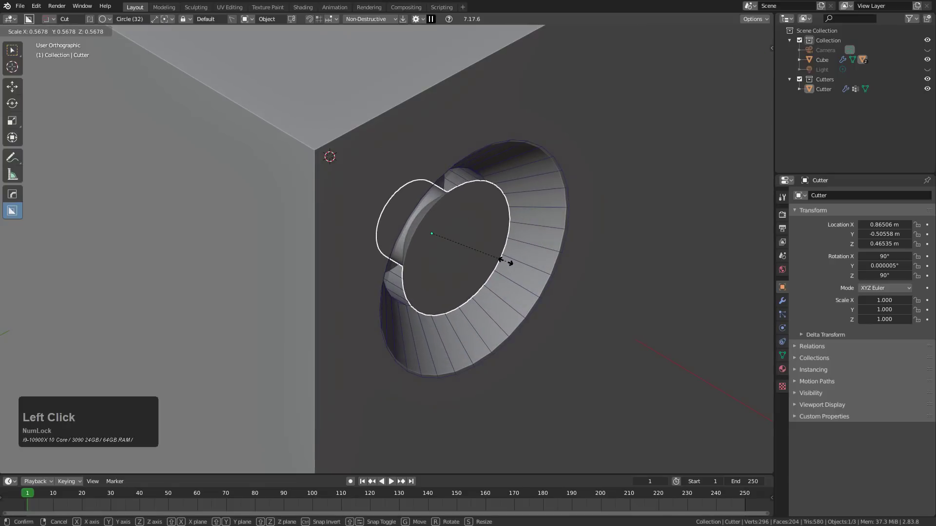
{"action": "left_click", "coordinate": [504, 262]}
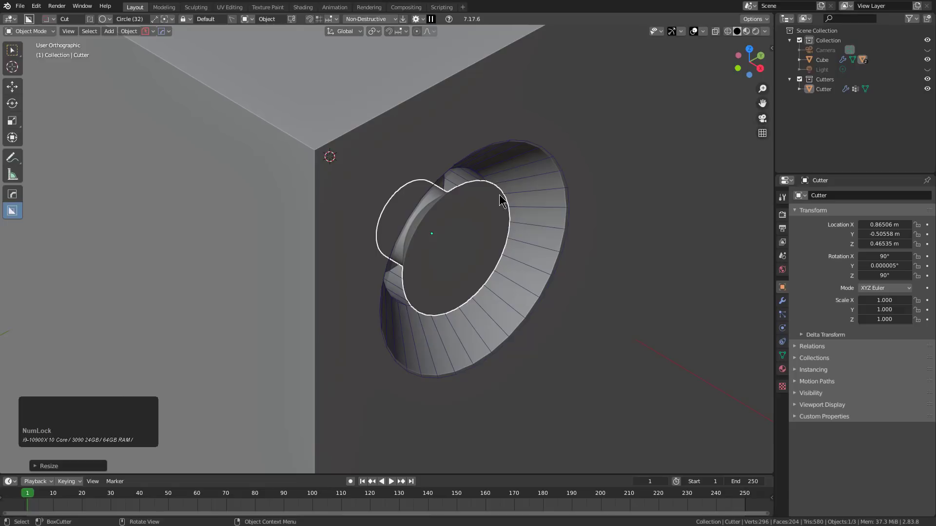
- Try recalculating the normals of all the cutter geometry in Edit Mode and undo it
{"action": "key", "text": "Tab"}
{"action": "key", "text": "a"}
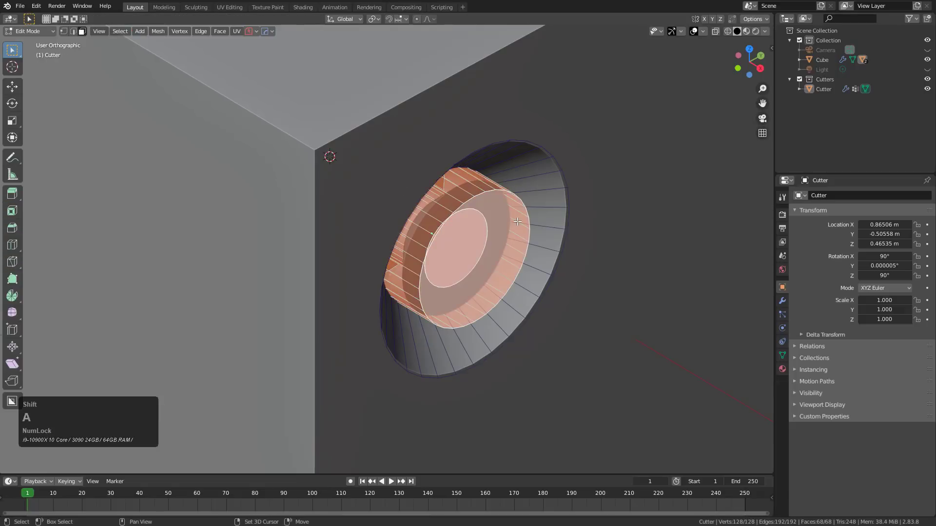
{"action": "key", "text": "shift+n"}
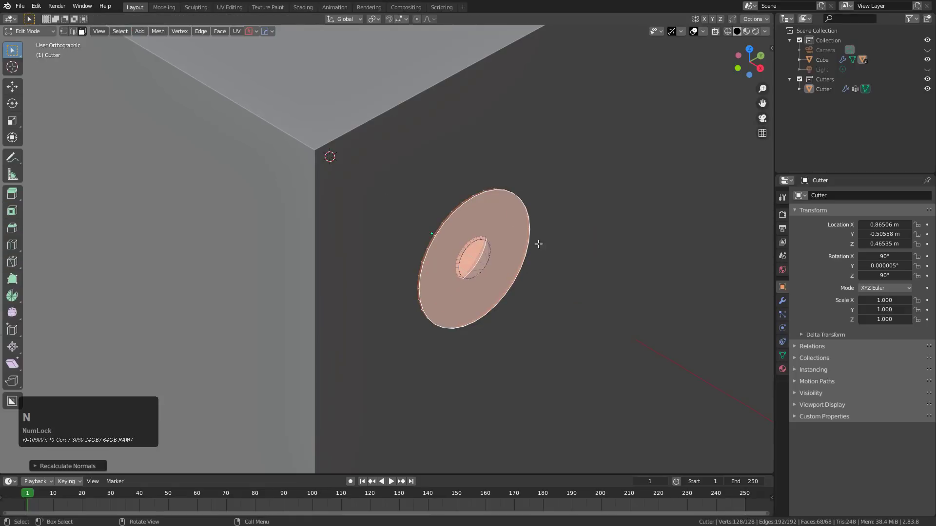
{"action": "key", "text": "ctrl+z"}
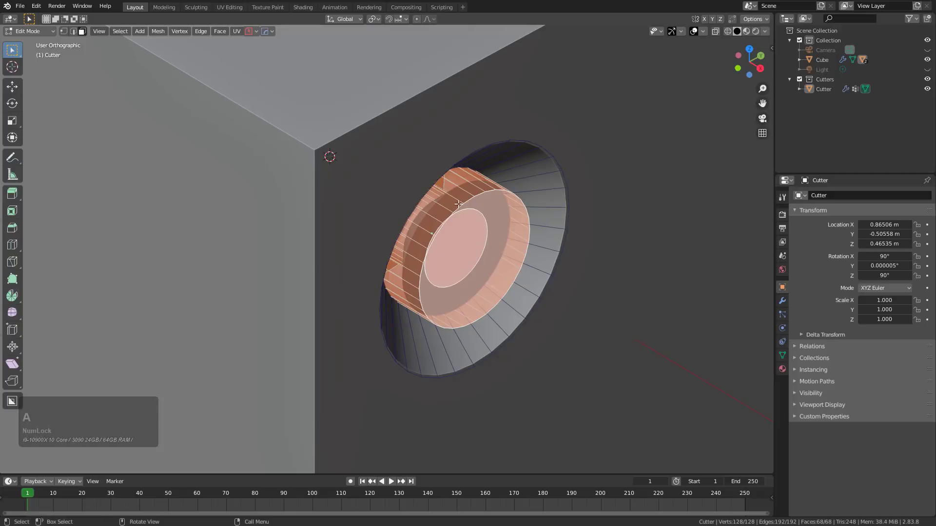
{"action": "key", "text": "Tab"}
- Select only the solid duplicate and recalculate all of its normals in Edit Mode
{"action": "left_click", "coordinate": [463, 220]}
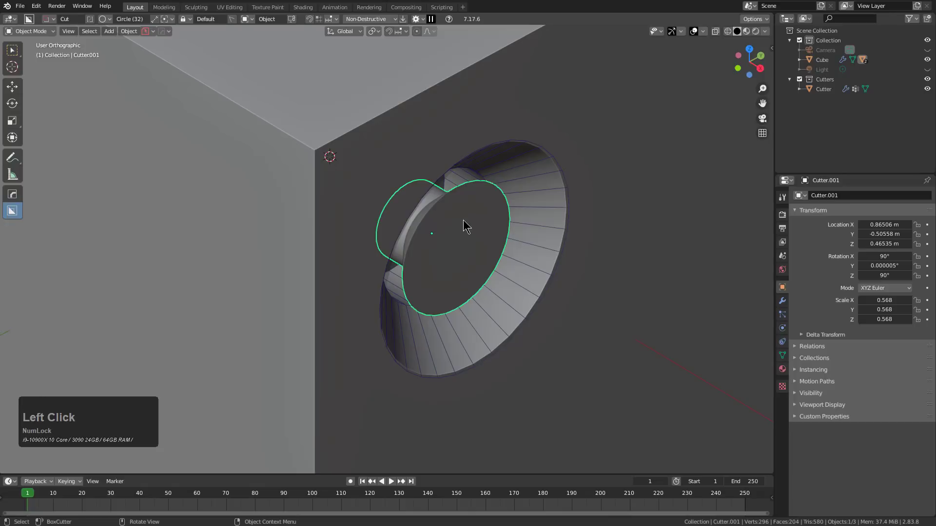
{"action": "key", "text": "Tab"}
{"action": "key", "text": "a"}
{"action": "key", "text": "Tab"}
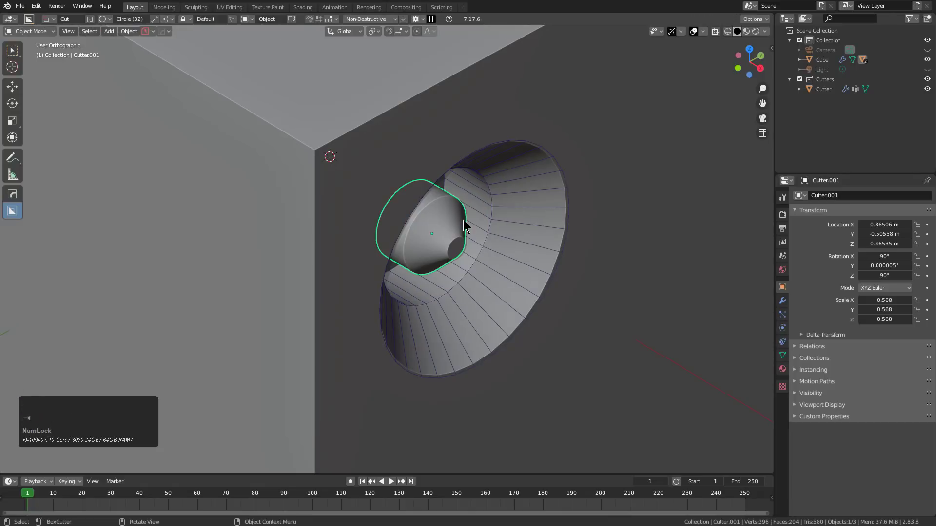
- Adjust the solid duplicate's vertex group bevel to a width of about 0.018 and rescale the object freely
{"action": "key", "text": "q"}
{"action": "left_click", "coordinate": [442, 155]}
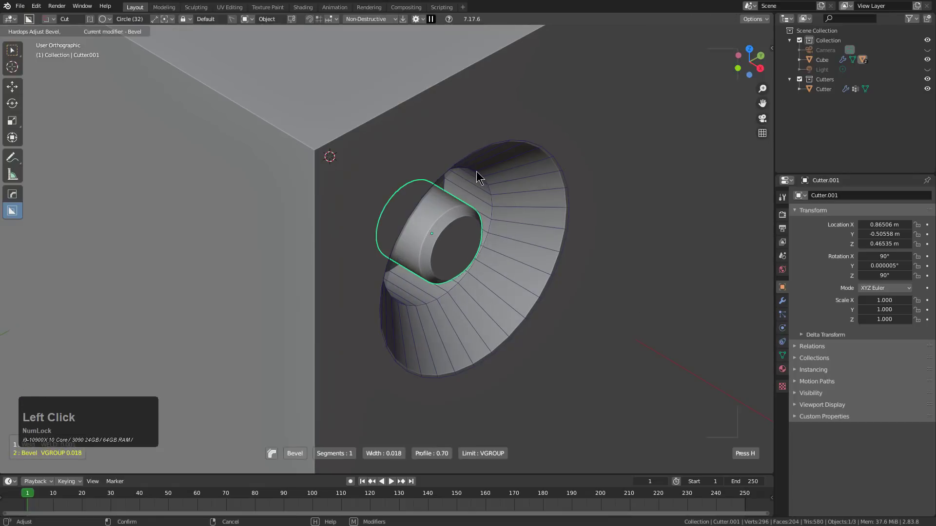
{"action": "left_click", "coordinate": [475, 171]}
{"action": "key", "text": "s"}
{"action": "left_click", "coordinate": [606, 280]}
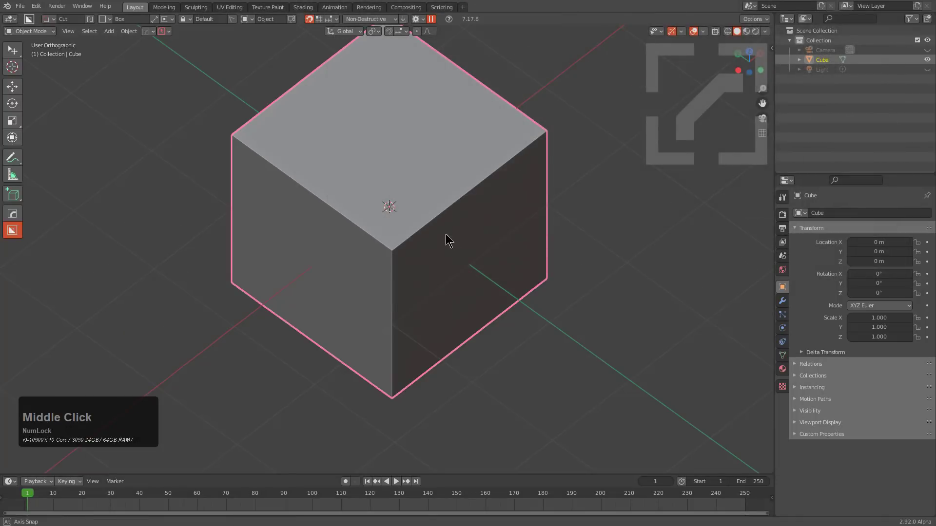
- Cut a 64-segment circle into the cube's dark side face near the front corner, with a BoxCutter extrusion of about 0.320
{"action": "middle_click_drag", "start_coordinate": [450, 239], "coordinate": [454, 224]}
{"action": "scroll", "coordinate": [456, 223], "scroll_direction": "up", "scroll_amount": 2}
{"action": "key", "text": "d"}
{"action": "left_click", "coordinate": [390, 218]}
{"action": "key", "text": "d"}
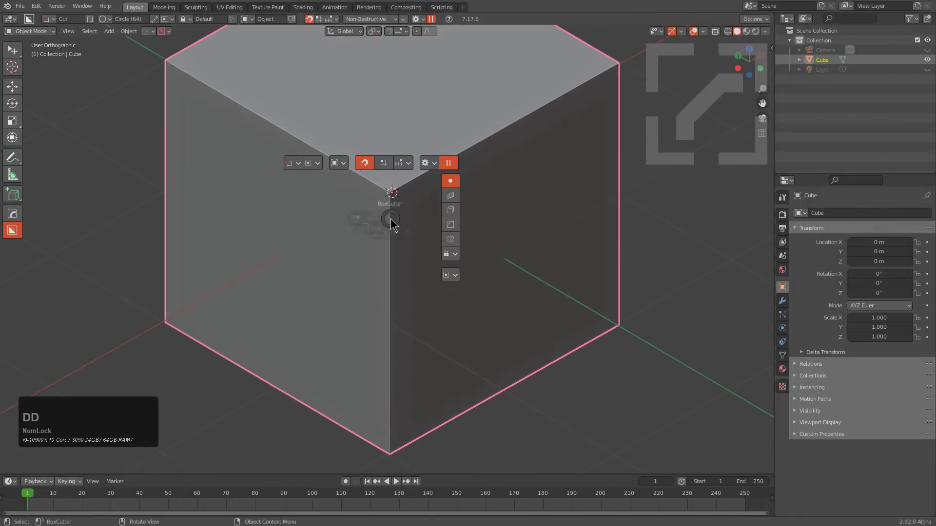
{"action": "left_click", "coordinate": [323, 227]}
{"action": "mouse_move", "coordinate": [453, 224]}
{"action": "left_mouse_down"}
{"action": "mouse_move", "coordinate": [463, 247]}
{"action": "mouse_move", "coordinate": [455, 248]}
{"action": "left_mouse_up"}
{"action": "left_click", "coordinate": [488, 241]}
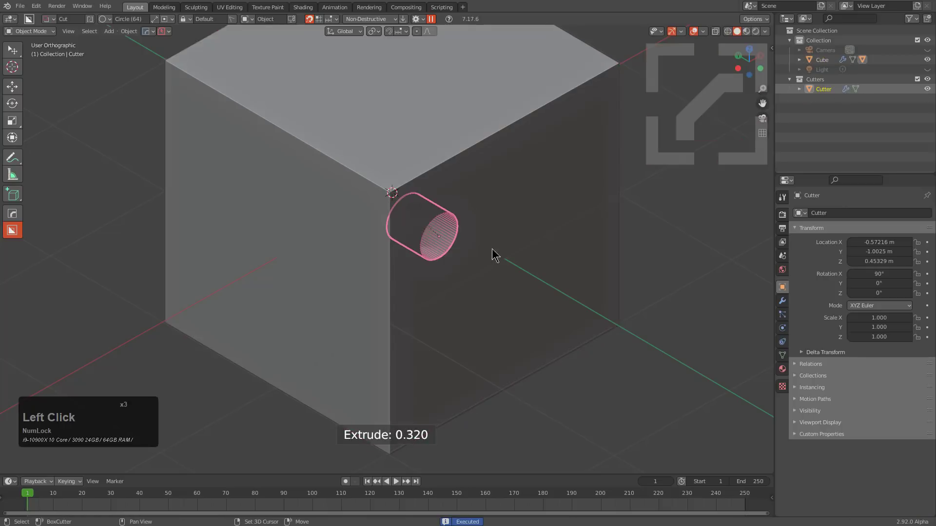
- Mark the cutter's circular end face in Edit Mode to add a vertex group bevel
{"action": "key", "text": "KP_Decimal"}
{"action": "key", "text": "Tab"}
{"action": "key", "text": "q"}
{"action": "left_click", "coordinate": [579, 243]}
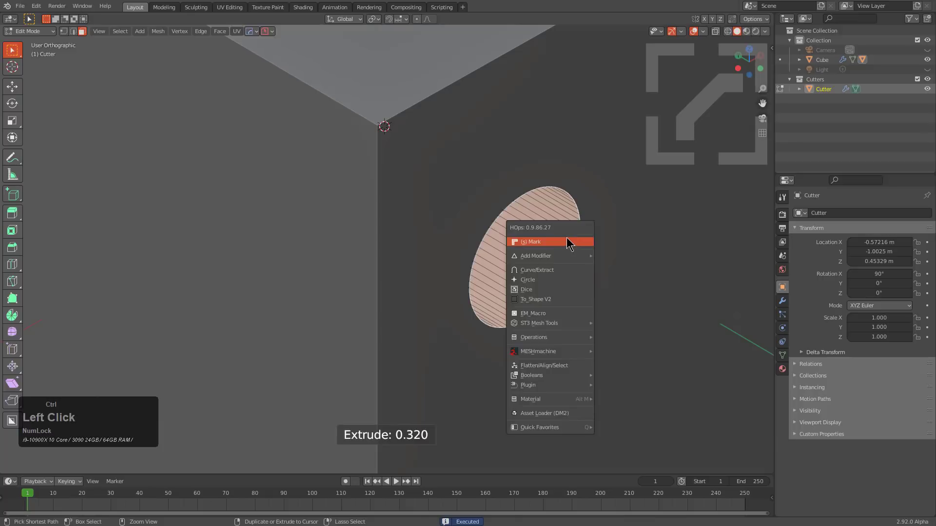
{"action": "key", "text": "Tab"}
{"action": "middle_click_drag", "start_coordinate": [385, 209], "coordinate": [344, 210], "text": "shift"}
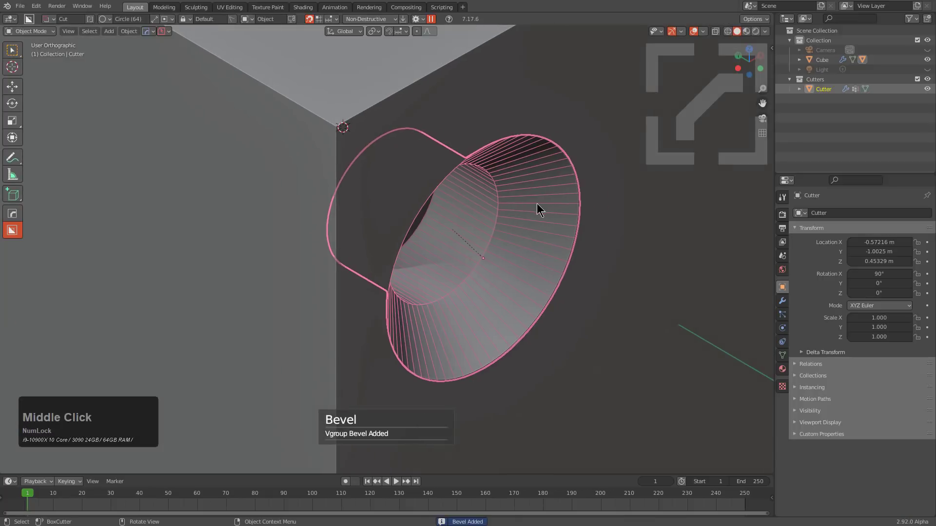
- Apply Shade Solid to the circular cutter and scale the solid duplicate to about 0.699
{"action": "key", "text": "q"}
{"action": "mouse_move", "coordinate": [526, 299]}
{"action": "left_click", "coordinate": [584, 324]}
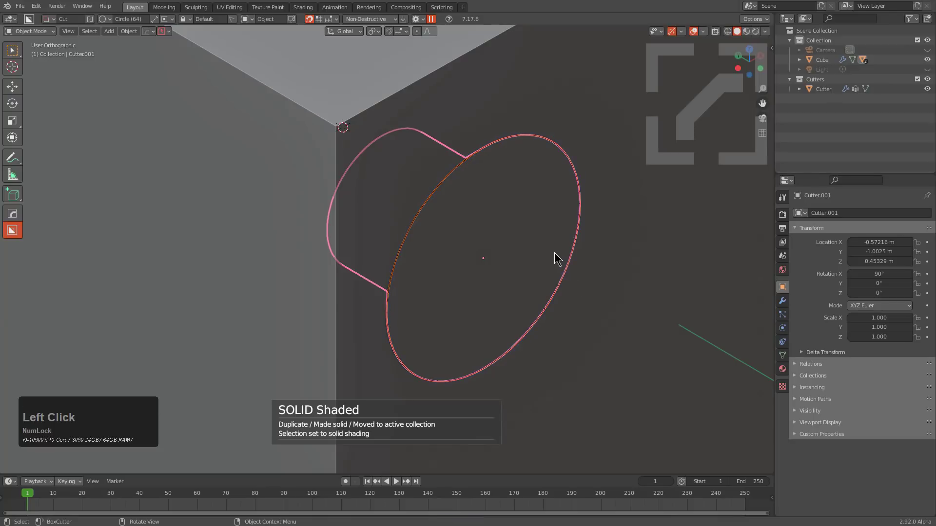
{"action": "key", "text": "s"}
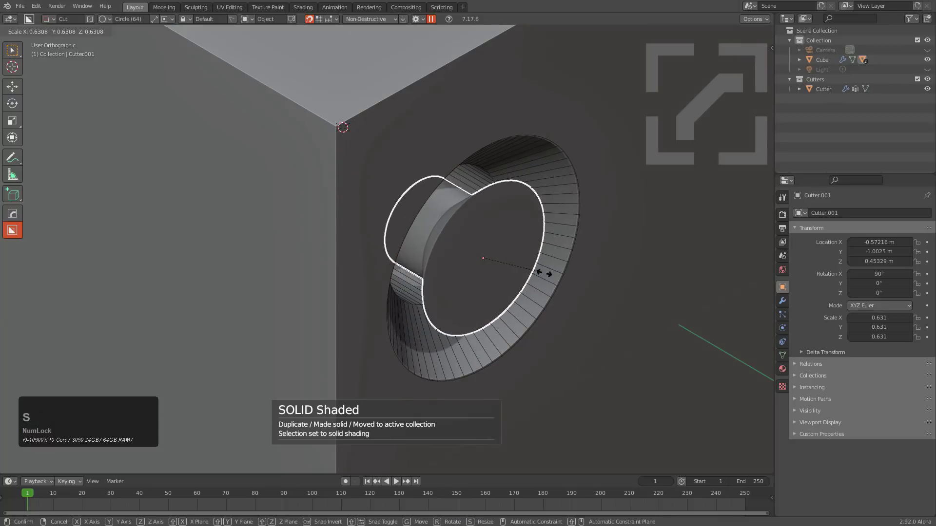
{"action": "left_click", "coordinate": [553, 274]}
- Recalculate the normals of the circular solid duplicate in Edit Mode
{"action": "key", "text": "Tab"}
{"action": "key", "text": "shift+n"}
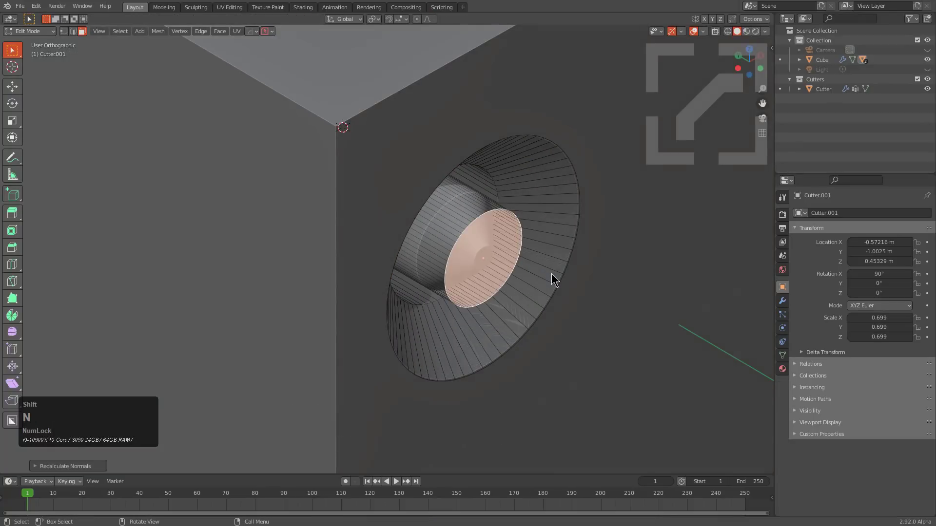
{"action": "key", "text": "Tab"}
- Adjust the solid duplicate with Hard Ops, rescale it freely and move it along the Y axis
{"action": "key", "text": "q"}
{"action": "left_click", "coordinate": [454, 159]}
{"action": "left_click", "coordinate": [535, 183]}
{"action": "key", "text": "s"}
{"action": "left_click", "coordinate": [606, 262]}
{"action": "key", "text": "g"}
{"action": "key", "text": "y"}
{"action": "left_click", "coordinate": [583, 250]}
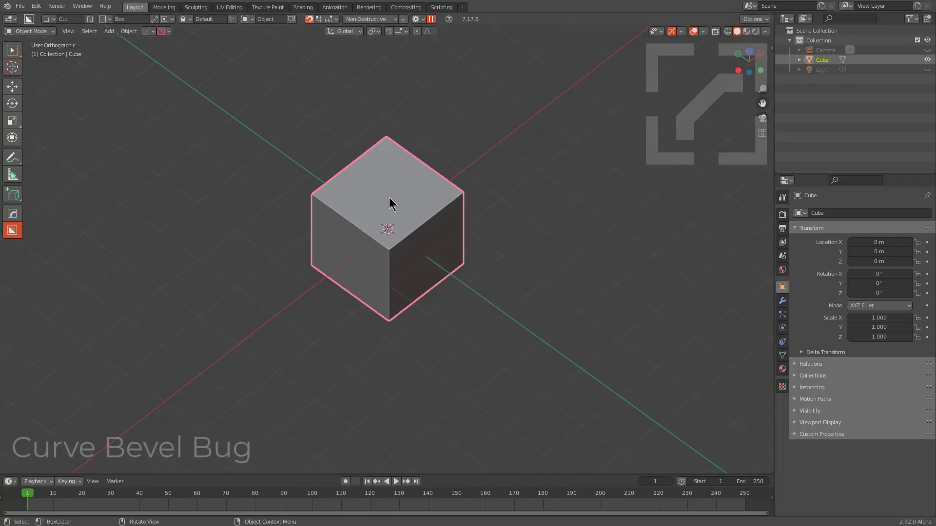
- Replace the default cube with a Bezier curve scaled to about 3.363
{"action": "key", "text": "x"}
{"action": "left_click", "coordinate": [397, 188]}
{"action": "key", "text": "shift+a"}
{"action": "mouse_move", "coordinate": [397, 188]}
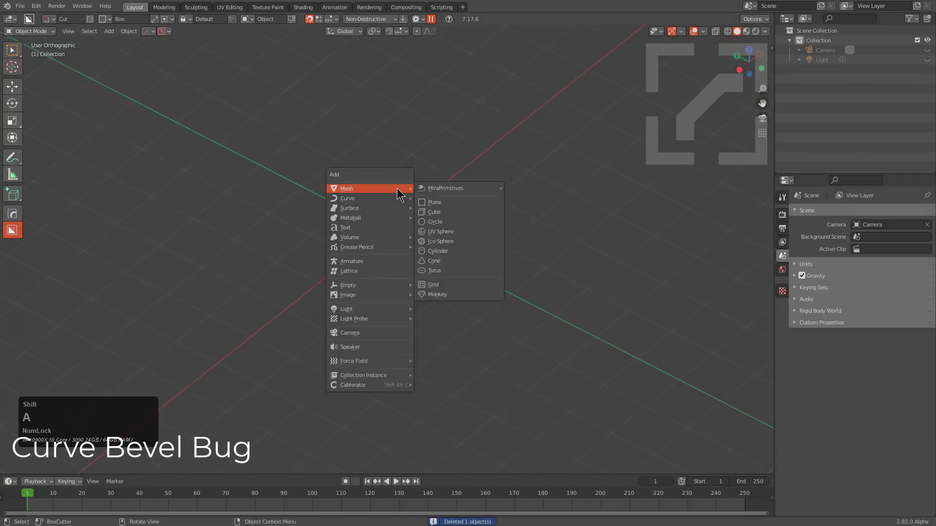
{"action": "left_click", "coordinate": [439, 200]}
{"action": "key", "text": "s"}
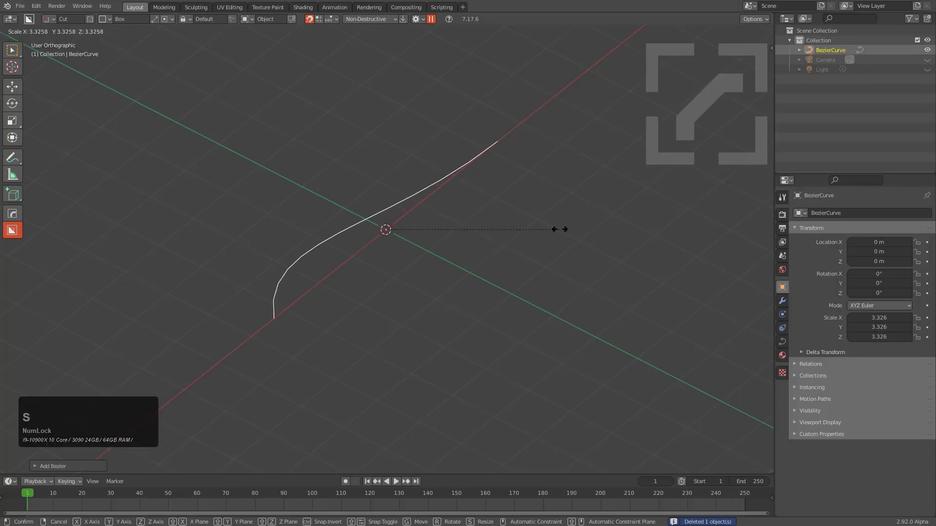
{"action": "left_click", "coordinate": [561, 231]}
- Add a Bezier circle at the origin and scale it to about 0.294
{"action": "key", "text": "shift+a"}
{"action": "left_click", "coordinate": [429, 208]}
{"action": "mouse_move", "coordinate": [406, 222]}
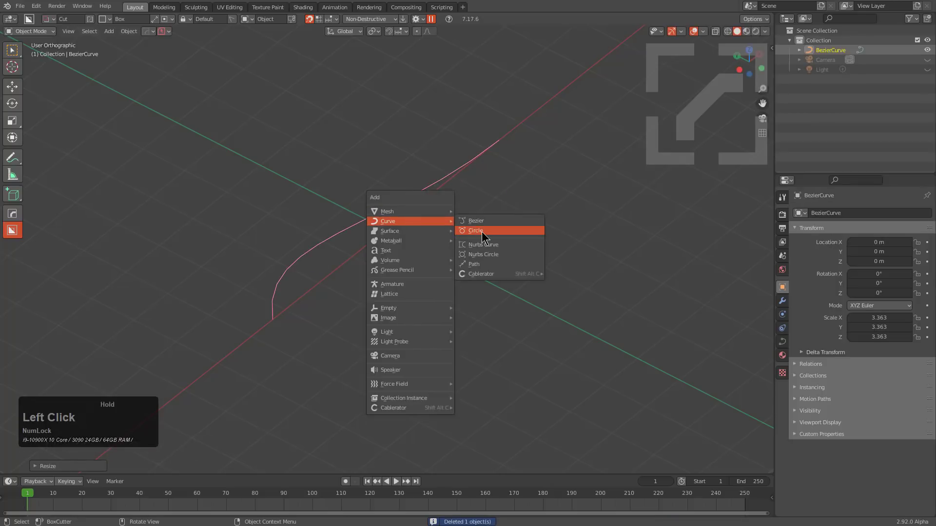
{"action": "left_click", "coordinate": [482, 232]}
{"action": "key", "text": "s"}
{"action": "left_click", "coordinate": [432, 246]}
{"action": "middle_click_drag", "start_coordinate": [432, 246], "coordinate": [388, 272]}
{"action": "scroll", "coordinate": [282, 244], "scroll_direction": "up", "scroll_amount": 2}
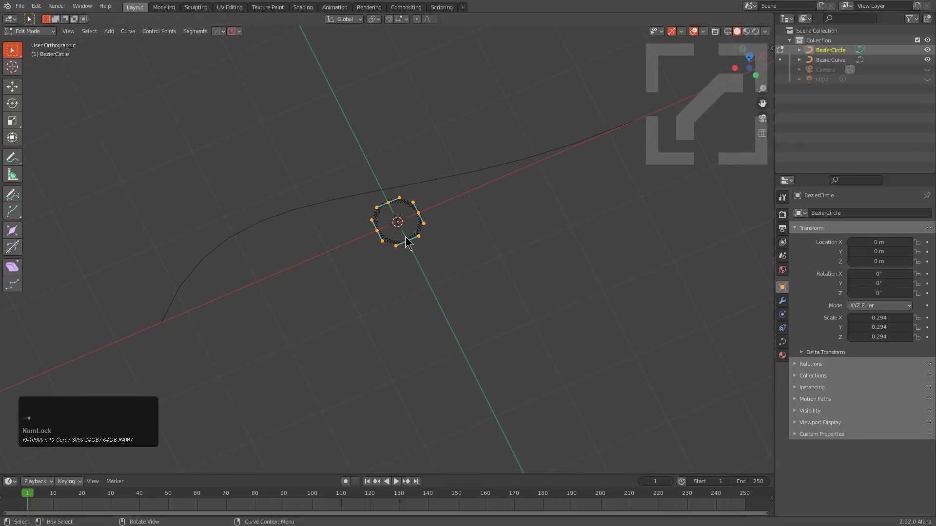
- Apply Curve Bevel using the Bezier circle as the profile and the Bezier curve as the active path
{"action": "left_click", "coordinate": [392, 184]}
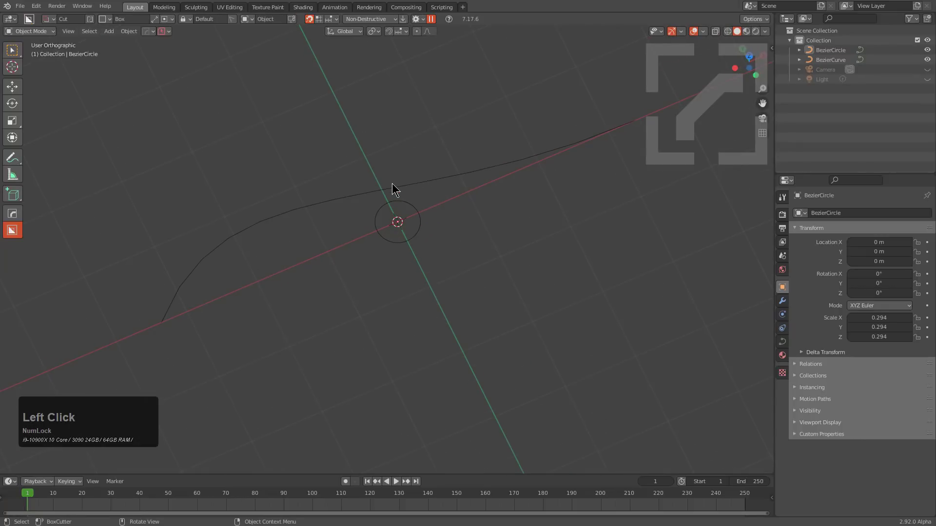
{"action": "left_click", "coordinate": [414, 232]}
{"action": "left_click", "coordinate": [436, 182], "text": "shift"}
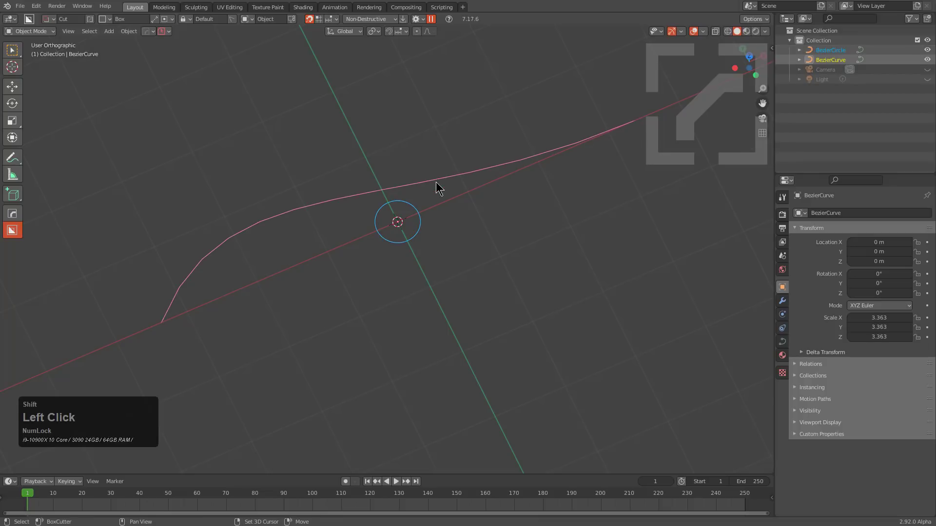
{"action": "key", "text": "q"}
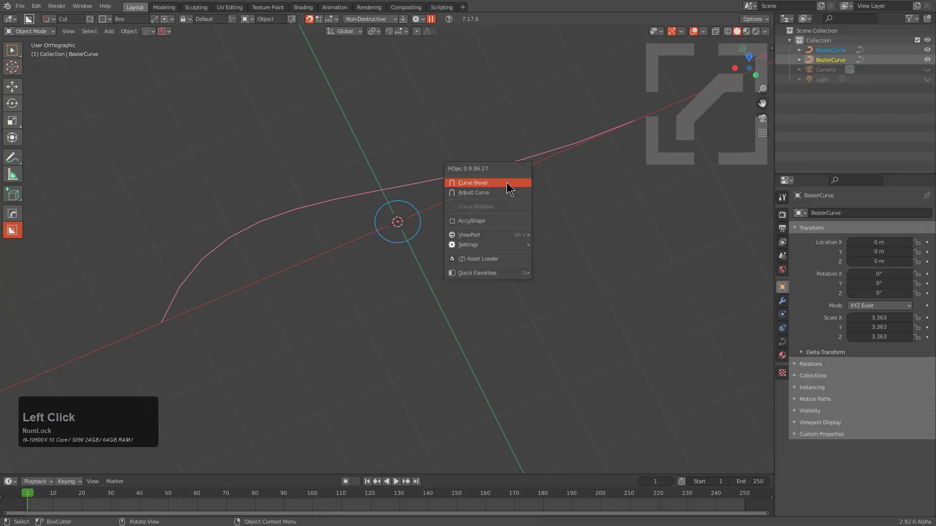
{"action": "left_click", "coordinate": [507, 182]}
{"action": "key", "text": "alt+z"}
- Scale the Bezier circle profile down to about 0.046
{"action": "left_click", "coordinate": [414, 229]}
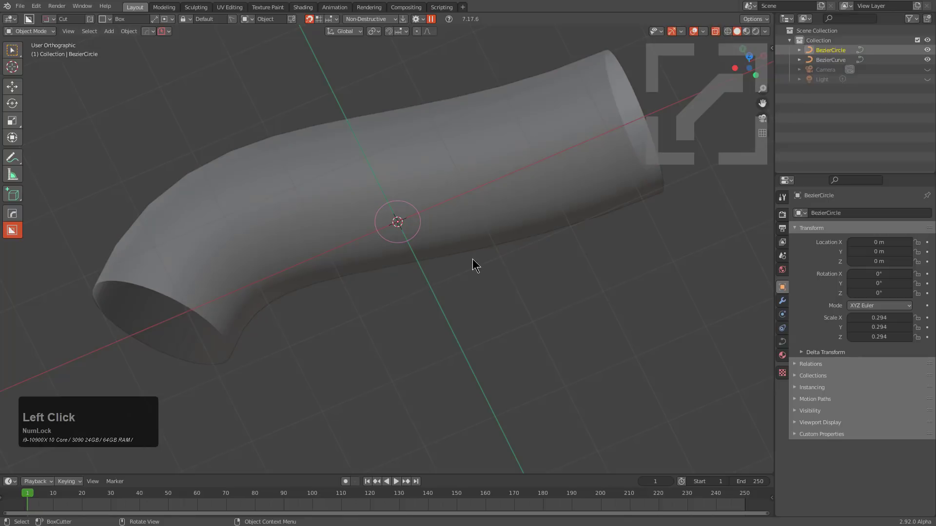
{"action": "key", "text": "s"}
{"action": "left_click", "coordinate": [412, 230]}
- Duplicate the circle's spline along the X axis in Edit Mode and repeat the duplication three times
{"action": "scroll", "coordinate": [435, 223], "scroll_direction": "up", "scroll_amount": 3}
{"action": "key", "text": "Tab"}
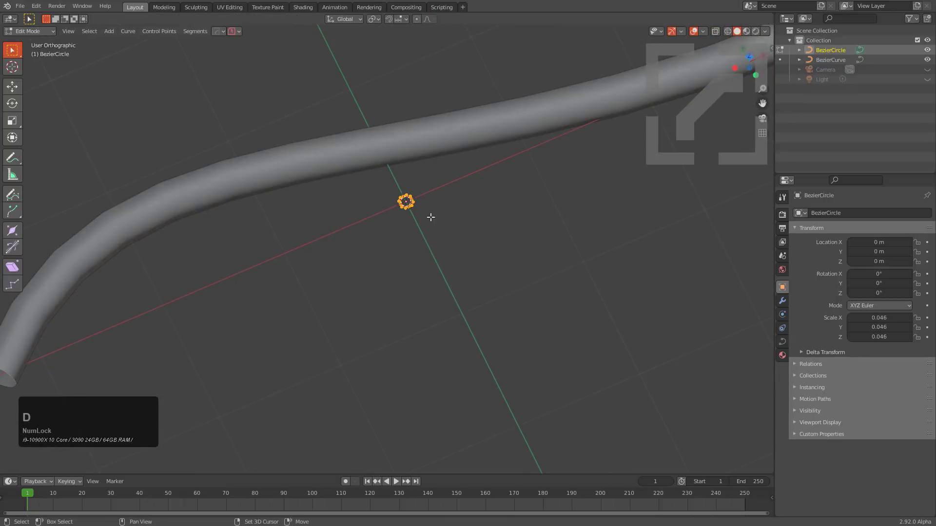
{"action": "key", "text": "x"}
{"action": "left_click", "coordinate": [448, 224]}
{"action": "key", "text": "shift+r"}
{"action": "key", "text": "shift+r"}
{"action": "key", "text": "shift+r"}
- Move two of the duplicated circle splines freely to rearrange the pipe bundle and leave Edit Mode
{"action": "key", "text": "g"}
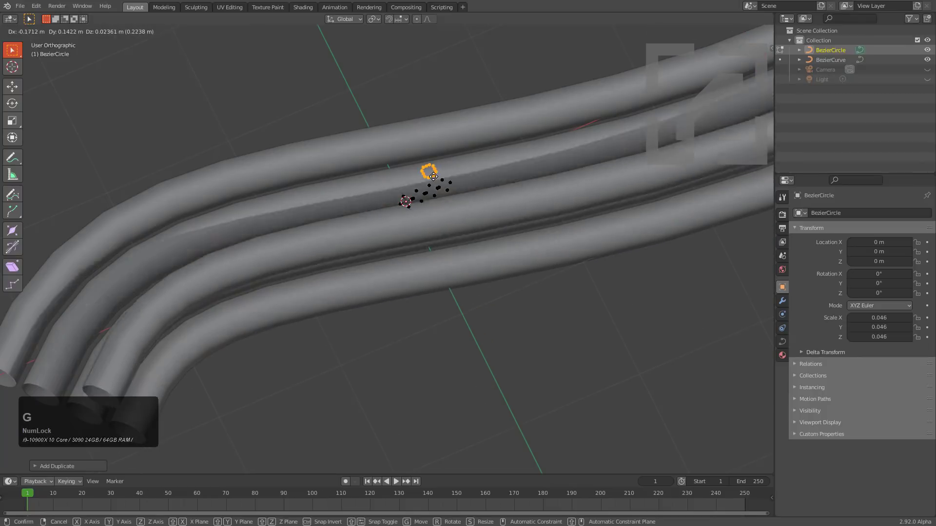
{"action": "left_click", "coordinate": [431, 196]}
{"action": "scroll", "coordinate": [431, 195], "scroll_direction": "up", "scroll_amount": 2}
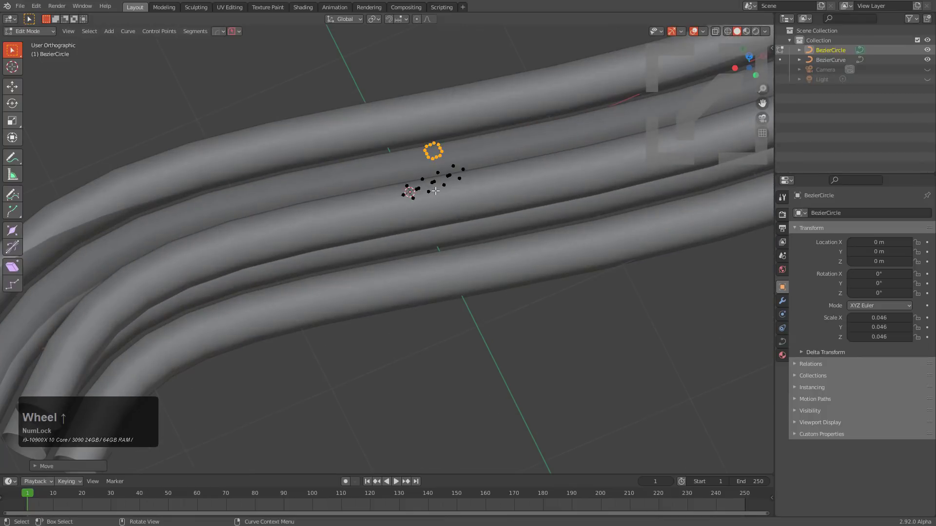
{"action": "key", "text": "alt+a"}
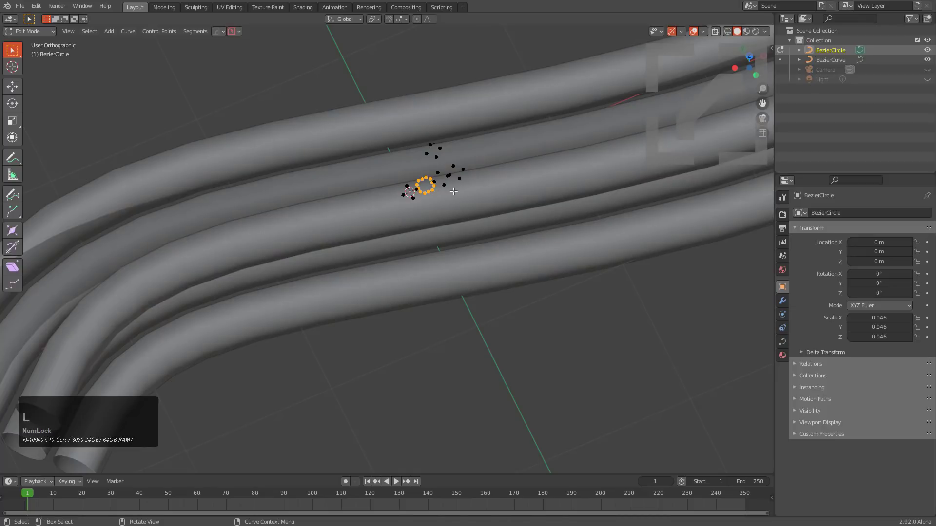
{"action": "key", "text": "g"}
{"action": "left_click", "coordinate": [440, 184]}
{"action": "key", "text": "Tab"}
- Extrude the Bezier curve's end point three times in Edit Mode to extend the pipe bundle in a zigzag
{"action": "scroll", "coordinate": [411, 220], "scroll_direction": "down", "scroll_amount": 5}
{"action": "left_click", "coordinate": [440, 230]}
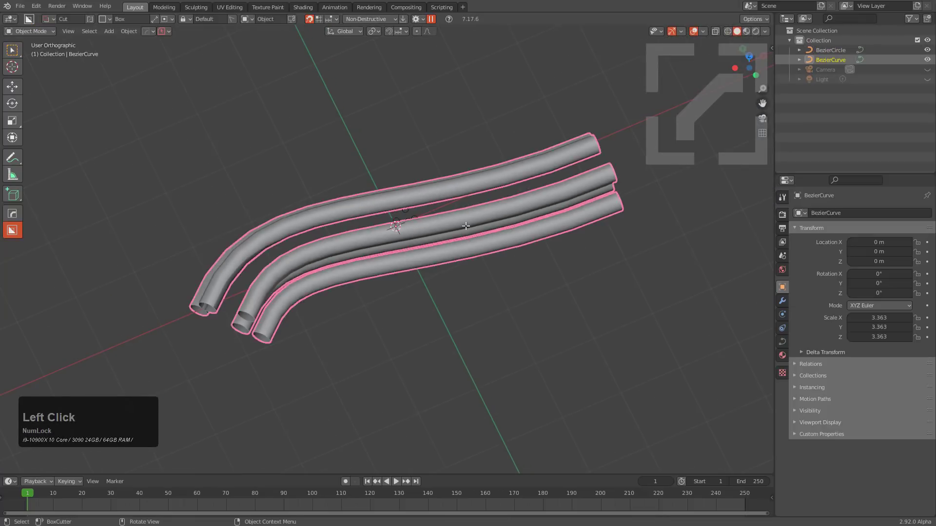
{"action": "key", "text": "Tab"}
{"action": "scroll", "coordinate": [536, 283], "scroll_direction": "down", "scroll_amount": 4}
{"action": "key", "text": "e"}
{"action": "left_click", "coordinate": [621, 138]}
{"action": "key", "text": "e"}
{"action": "left_click", "coordinate": [449, 40]}
{"action": "scroll", "coordinate": [519, 148], "scroll_direction": "down", "scroll_amount": 2}
{"action": "middle_click_drag", "start_coordinate": [497, 148], "coordinate": [481, 255], "text": "shift"}
{"action": "scroll", "coordinate": [458, 249], "scroll_direction": "up", "scroll_amount": 2}
{"action": "key", "text": "e"}
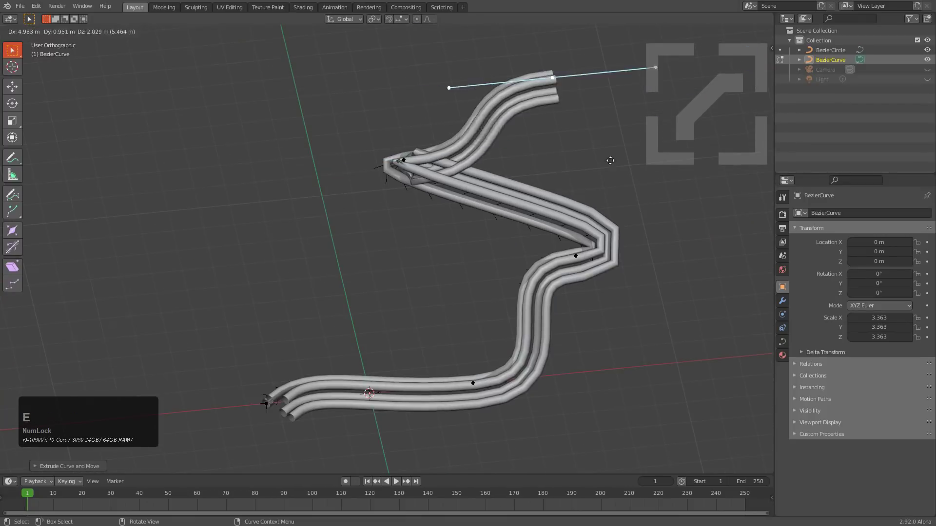
{"action": "left_click", "coordinate": [677, 144]}
- Rotate and scale the handles of the curve's bend points to smooth the pipe bundle, and leave Edit Mode
{"action": "left_click", "coordinate": [404, 160]}
{"action": "key", "text": "r"}
{"action": "left_click", "coordinate": [592, 239]}
{"action": "left_click", "coordinate": [575, 256]}
{"action": "key", "text": "r"}
{"action": "key", "text": "s"}
{"action": "left_click", "coordinate": [614, 299]}
{"action": "key", "text": "r"}
{"action": "key", "text": "s"}
{"action": "key", "text": "Return"}
{"action": "key", "text": "Tab"}
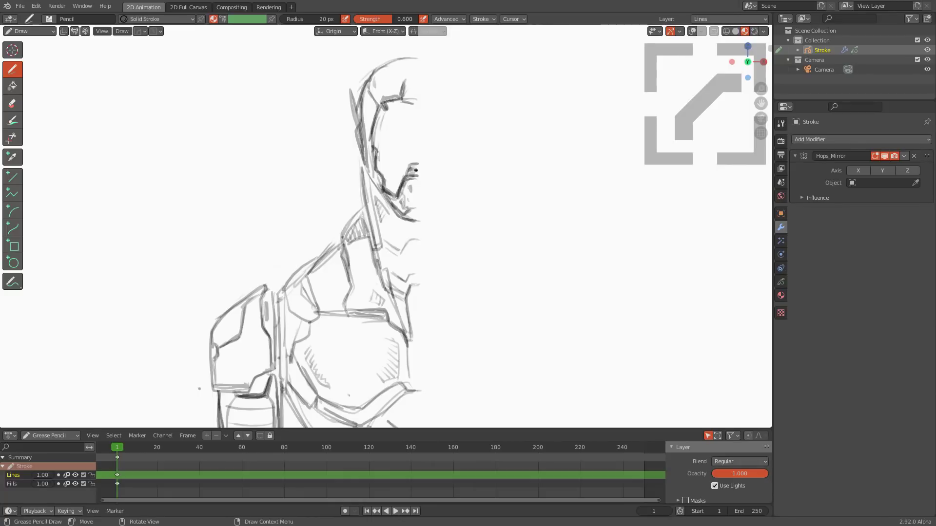
- Mirror the grease pencil character sketch across the -X direction with the Hard Ops mirror gizmo
{"action": "key", "text": "x"}
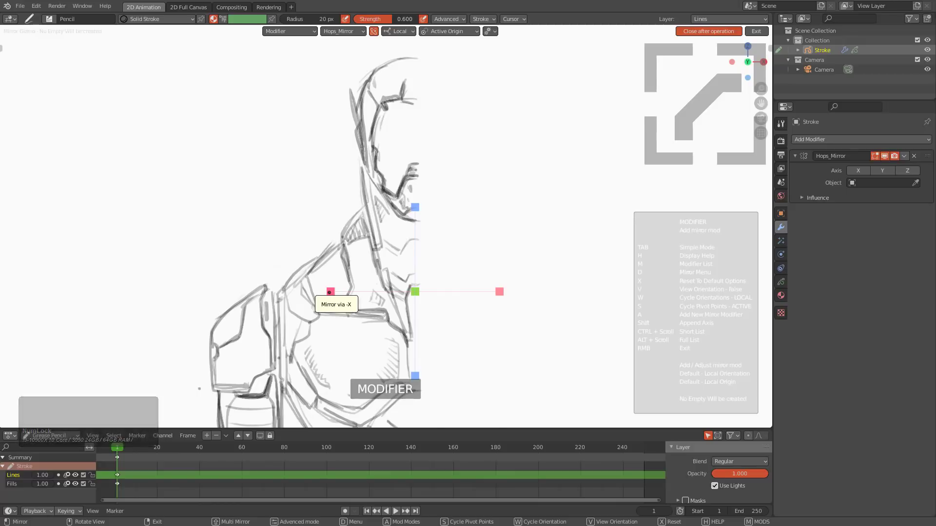
{"action": "left_click", "coordinate": [330, 292]}
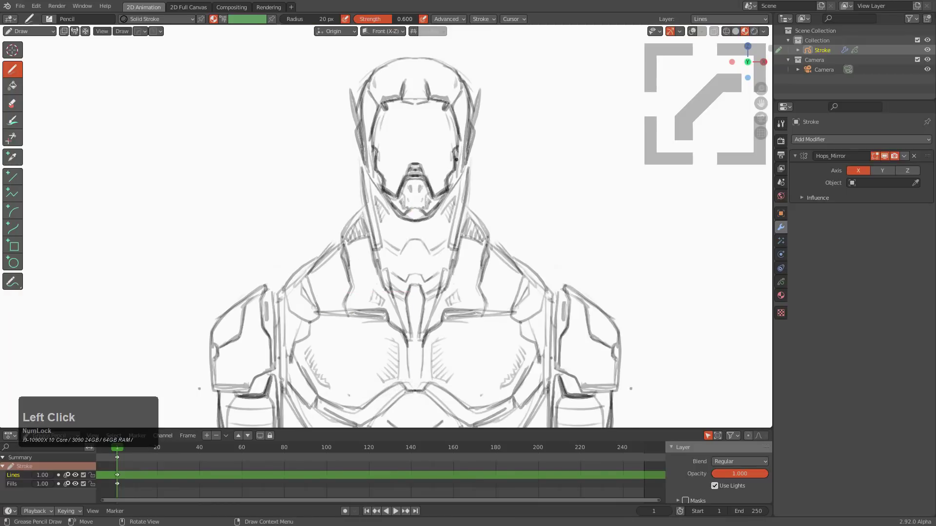
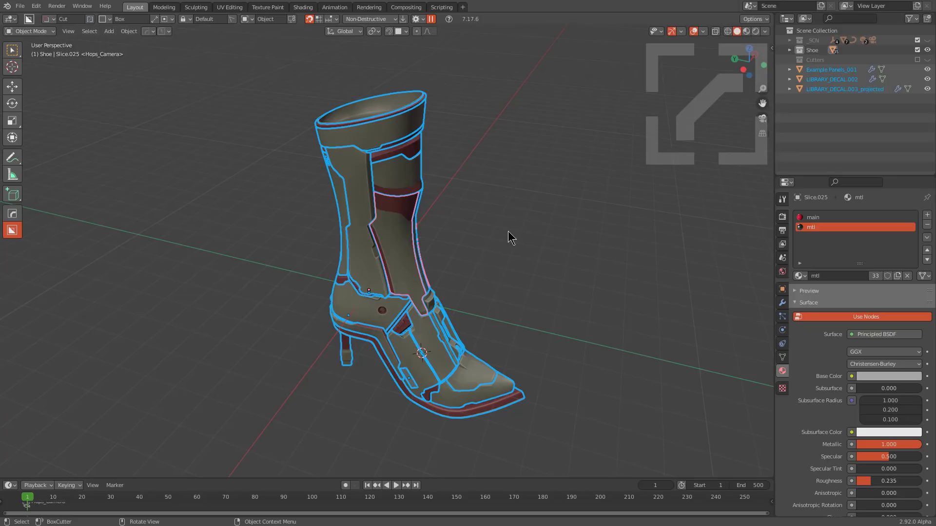
- Start Accu Shape on the selected boot parts and inspect the bounding box dimensions around them
{"action": "middle_click_drag", "start_coordinate": [508, 234], "coordinate": [486, 237]}
{"action": "scroll", "coordinate": [482, 239], "scroll_direction": "up", "scroll_amount": 3}
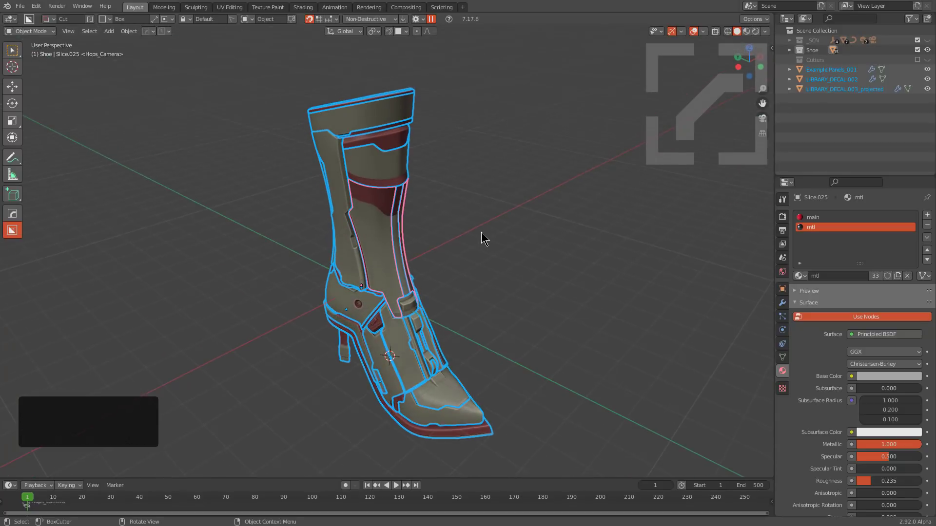
{"action": "scroll", "coordinate": [482, 240], "scroll_direction": "down", "scroll_amount": 3}
{"action": "scroll", "coordinate": [480, 237], "scroll_direction": "up", "scroll_amount": 3}
{"action": "key", "text": "q"}
{"action": "mouse_move", "coordinate": [449, 282]}
{"action": "left_click", "coordinate": [612, 308]}
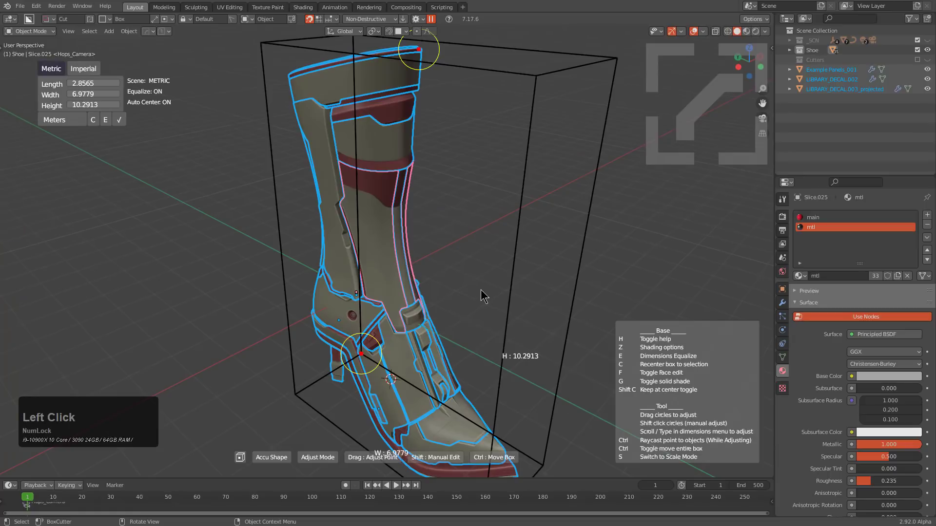
{"action": "middle_click_drag", "start_coordinate": [483, 293], "coordinate": [516, 268]}
{"action": "scroll", "coordinate": [523, 297], "scroll_direction": "down", "scroll_amount": 2}
{"action": "middle_click_drag", "start_coordinate": [531, 328], "coordinate": [452, 378]}
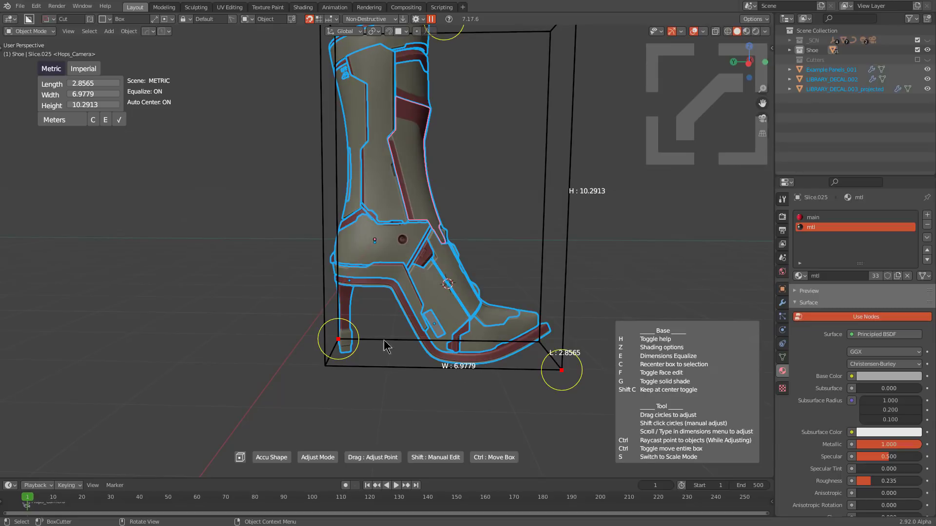
- Switch the Accu Shape dimensions to imperial inches and set the width to 8 with Equalize on
{"action": "left_click", "coordinate": [79, 74]}
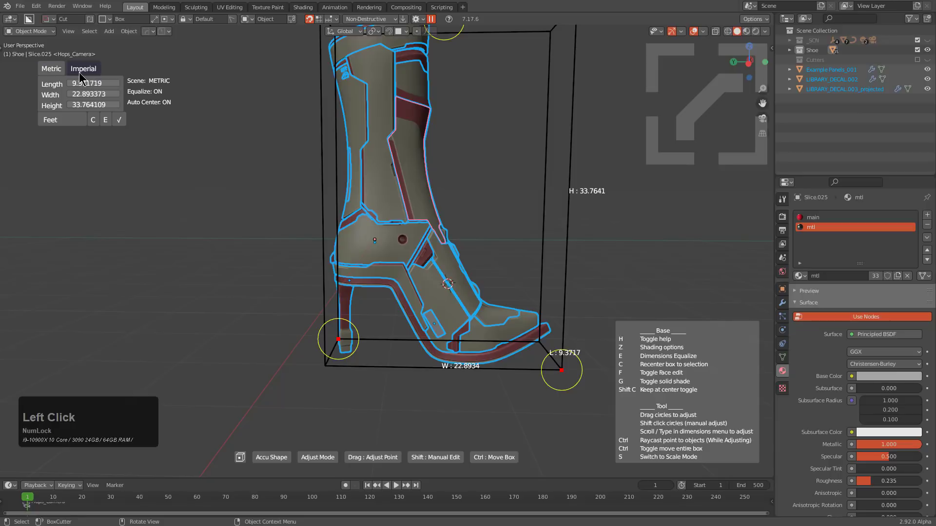
{"action": "left_click", "coordinate": [88, 72]}
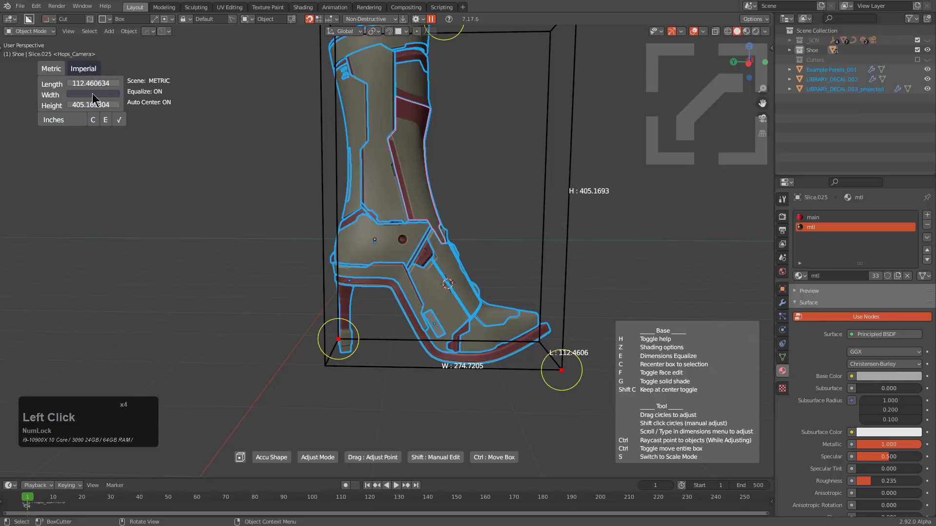
{"action": "key", "text": "KP_Enter"}
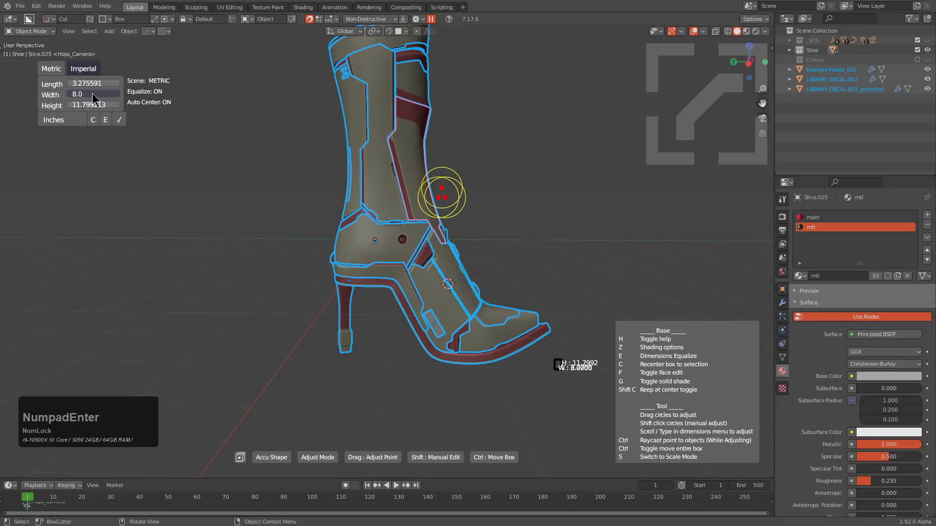
- Inspect the resized Accu Shape box and complete it as a lattice that fits the boot
{"action": "middle_click_drag", "start_coordinate": [449, 188], "coordinate": [461, 302]}
{"action": "scroll", "coordinate": [343, 333], "scroll_direction": "up", "scroll_amount": 6}
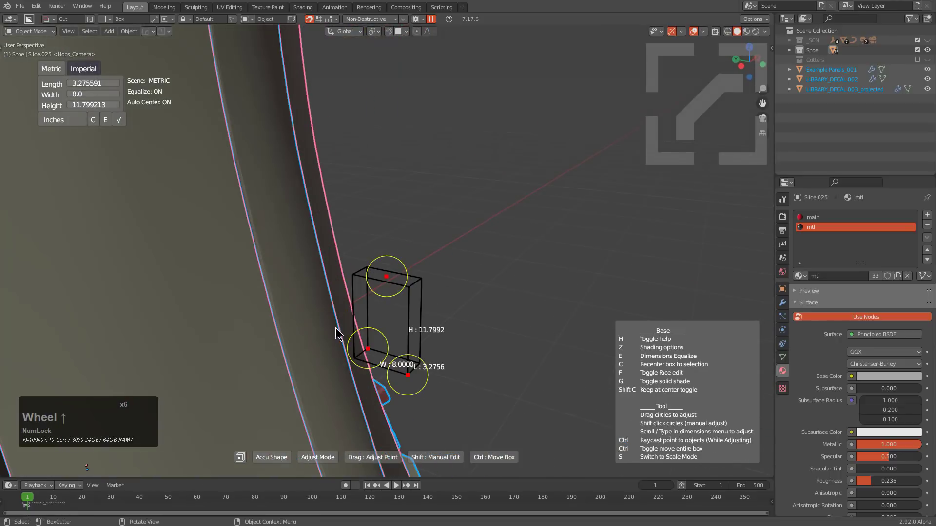
{"action": "scroll", "coordinate": [382, 265], "scroll_direction": "down", "scroll_amount": 5}
{"action": "middle_click_drag", "start_coordinate": [382, 266], "coordinate": [382, 239]}
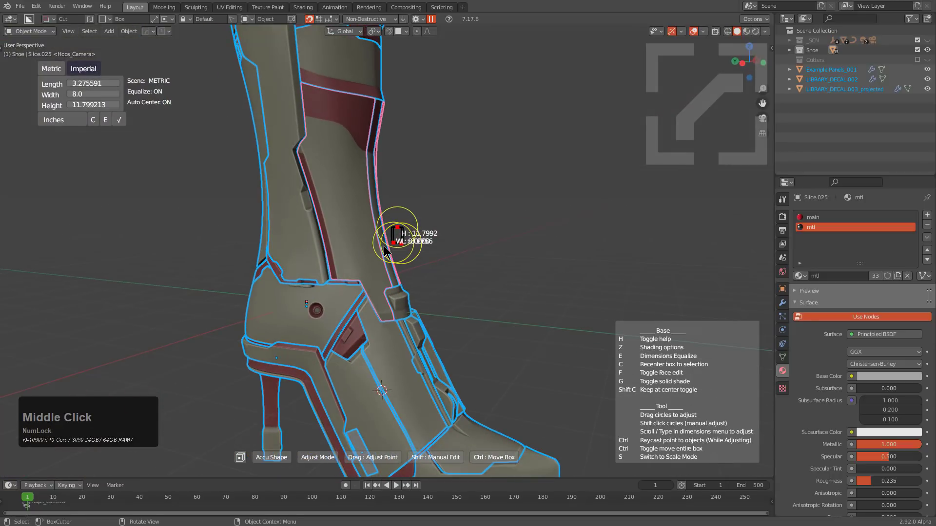
{"action": "middle_click_drag", "start_coordinate": [390, 274], "coordinate": [426, 293]}
{"action": "scroll", "coordinate": [426, 282], "scroll_direction": "up", "scroll_amount": 2}
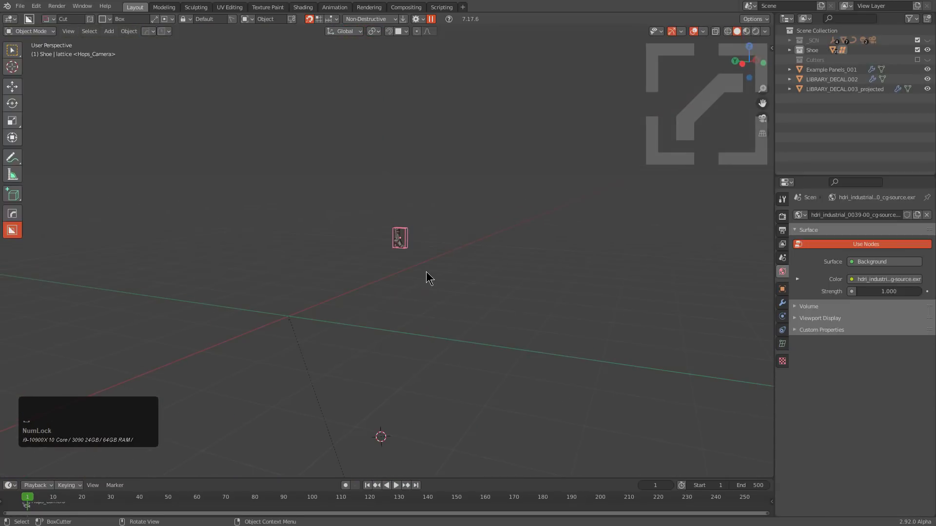
- Hook all control points of the boot's lattice to a new empty object and return to Object Mode
{"action": "scroll", "coordinate": [432, 258], "scroll_direction": "up", "scroll_amount": 5}
{"action": "scroll", "coordinate": [472, 198], "scroll_direction": "up", "scroll_amount": 1}
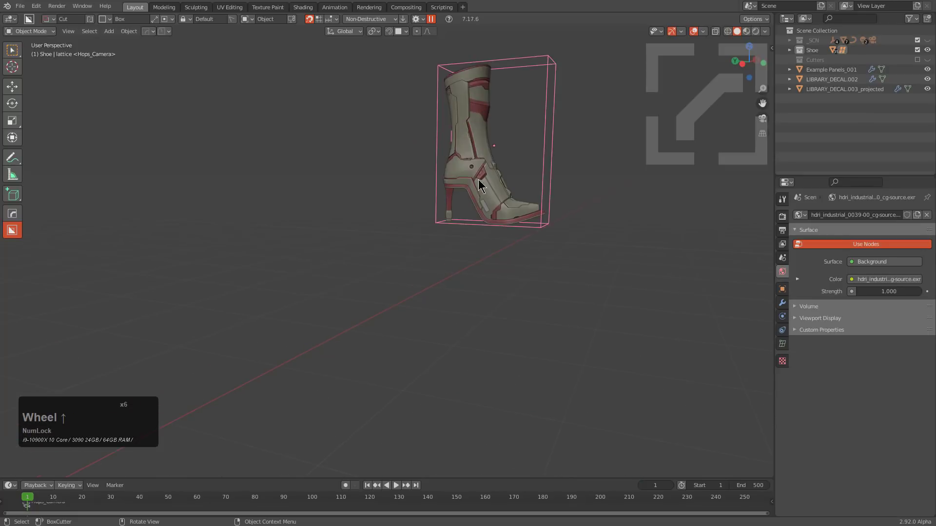
{"action": "key", "text": "Tab"}
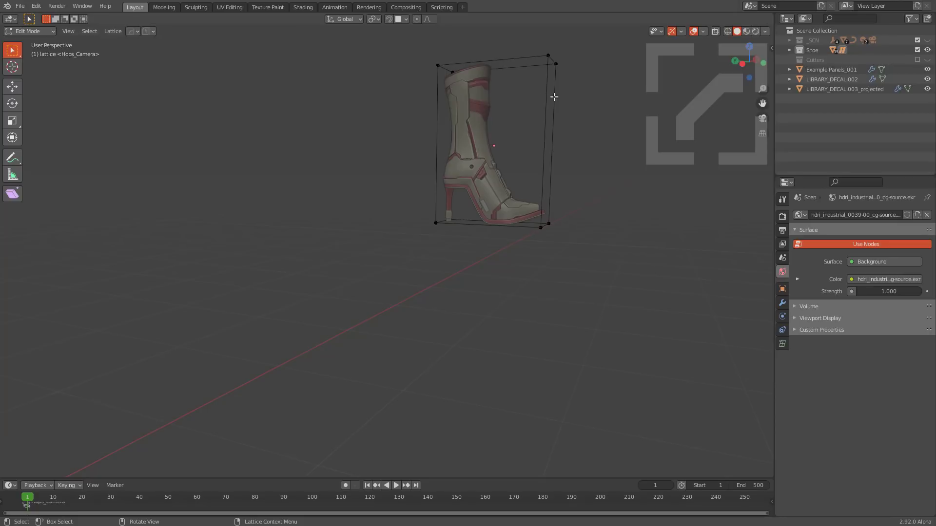
{"action": "key", "text": "a"}
{"action": "key", "text": "ctrl+h"}
{"action": "left_click", "coordinate": [506, 125]}
{"action": "key", "text": "Tab"}
- Clear the location of the hook empty to bring the boot to the world origin, and frame it in left orthographic view
{"action": "left_click", "coordinate": [591, 148]}
{"action": "key", "text": "g"}
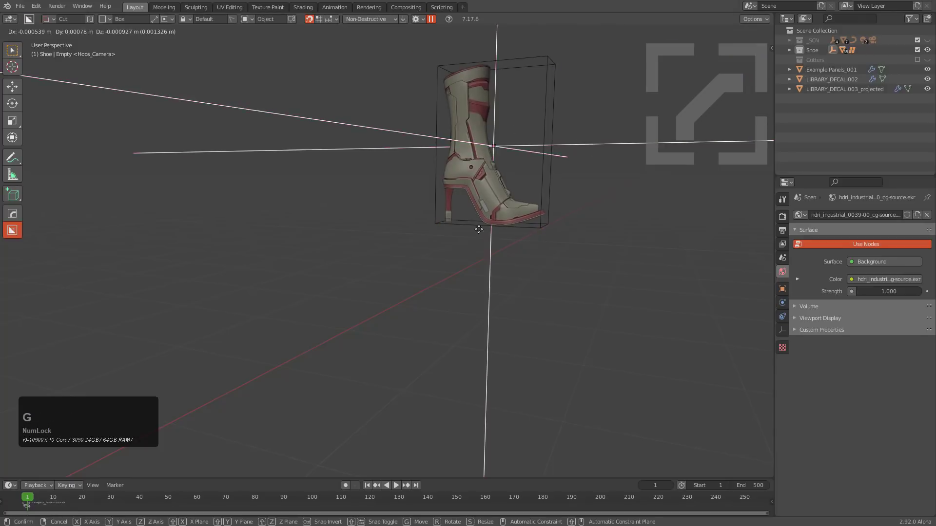
{"action": "right_click", "coordinate": [494, 167]}
{"action": "key", "text": "alt+g"}
{"action": "scroll", "coordinate": [366, 301], "scroll_direction": "down", "scroll_amount": 3}
{"action": "middle_click_drag", "start_coordinate": [366, 301], "coordinate": [401, 283]}
{"action": "scroll", "coordinate": [405, 245], "scroll_direction": "up", "scroll_amount": 2}
{"action": "key", "text": "KP_5"}
{"action": "key", "text": "KP_Decimal"}
{"action": "scroll", "coordinate": [492, 207], "scroll_direction": "up", "scroll_amount": 2}
{"action": "key", "text": "ctrl+KP_3"}
- Select the lattice around the boot, try moving it, and hide it from the viewport
{"action": "left_click", "coordinate": [459, 253]}
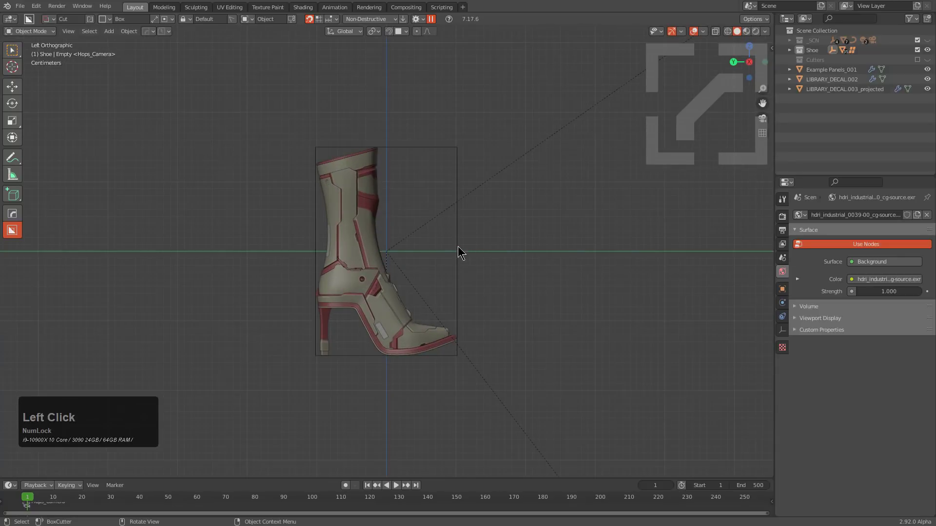
{"action": "key", "text": "g"}
{"action": "key", "text": "g"}
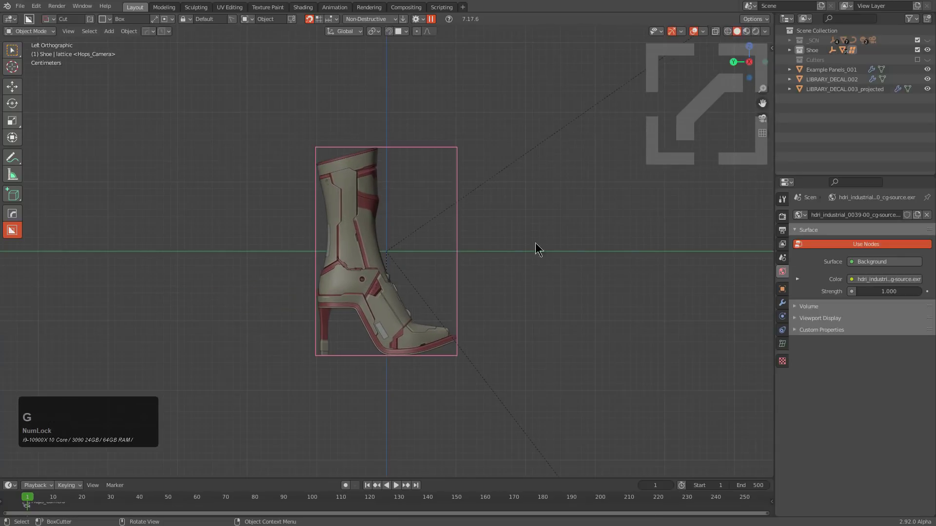
{"action": "right_click", "coordinate": [449, 224]}
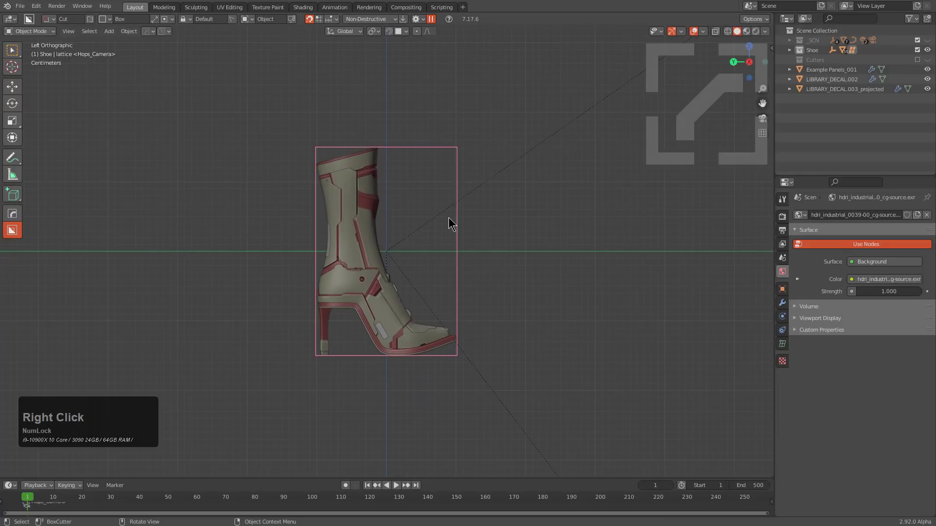
{"action": "middle_click_drag", "start_coordinate": [453, 232], "coordinate": [485, 265]}
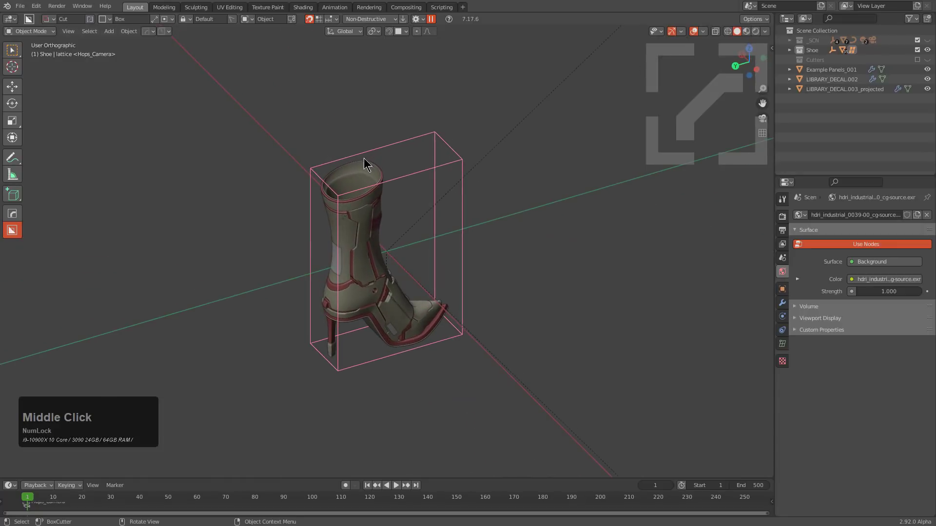
{"action": "scroll", "coordinate": [445, 224], "scroll_direction": "up", "scroll_amount": 2}
{"action": "middle_click_drag", "start_coordinate": [445, 225], "coordinate": [447, 260]}
{"action": "key", "text": "ctrl+z"}
{"action": "key", "text": "h"}
- Check the dimensions of all boot parts with Accu Shape in imperial inches and exit the tool
{"action": "key", "text": "a"}
{"action": "key", "text": "q"}
{"action": "left_click", "coordinate": [429, 276]}
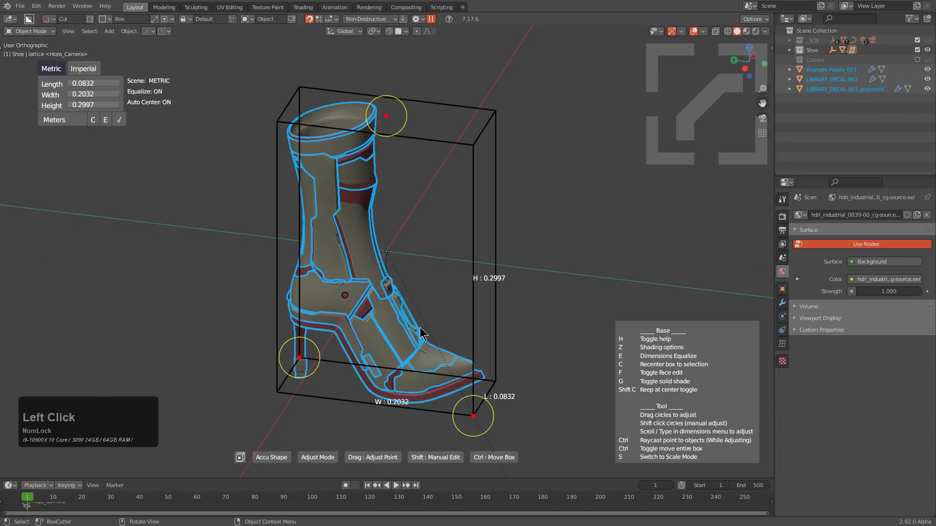
{"action": "left_click", "coordinate": [83, 68]}
{"action": "left_click", "coordinate": [55, 120]}
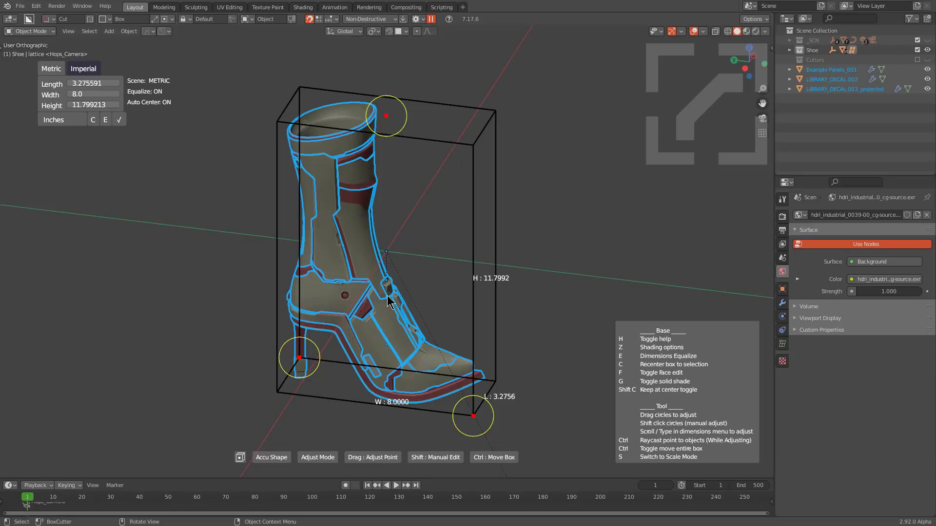
{"action": "right_click", "coordinate": [410, 288]}
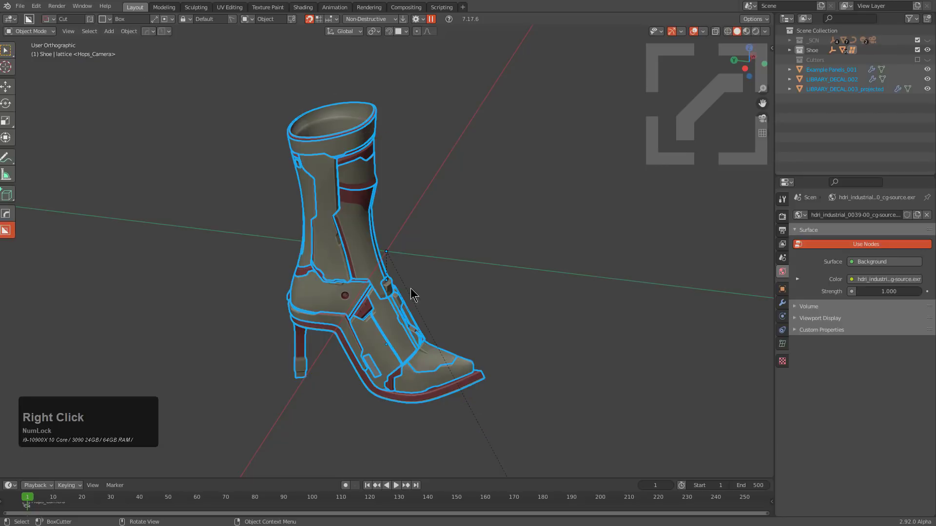